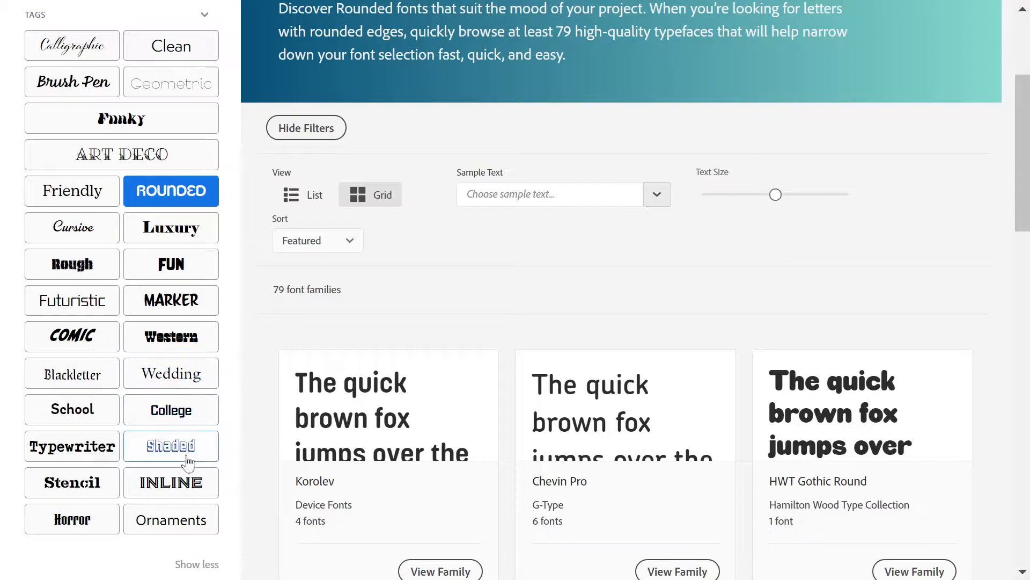
Step: Filter the font families by the Shaded tag and look through the matching fonts
{"action": "left_click", "coordinate": [169, 450]}
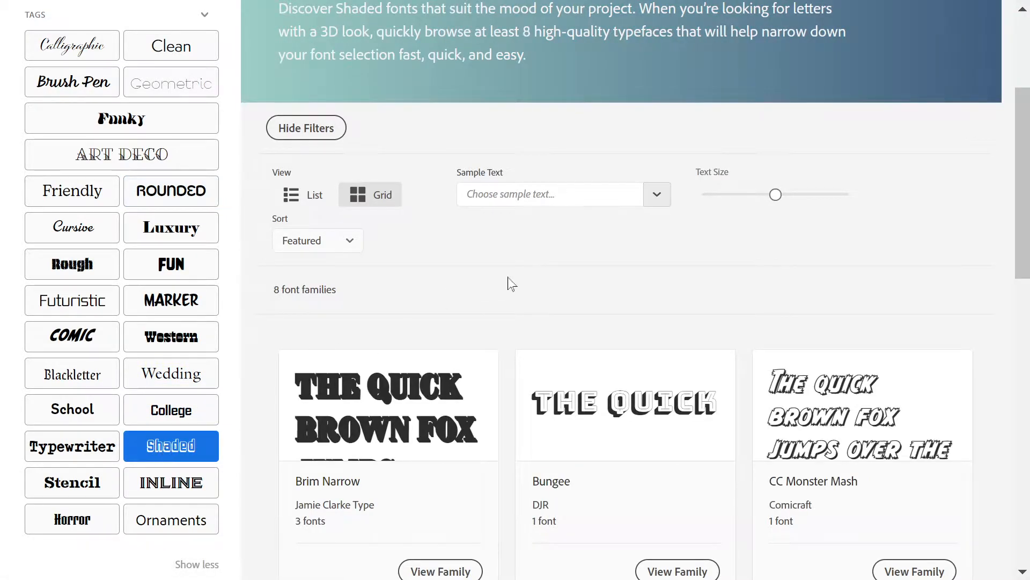
{"action": "scroll", "coordinate": [510, 283], "scroll_direction": "down", "scroll_amount": 2}
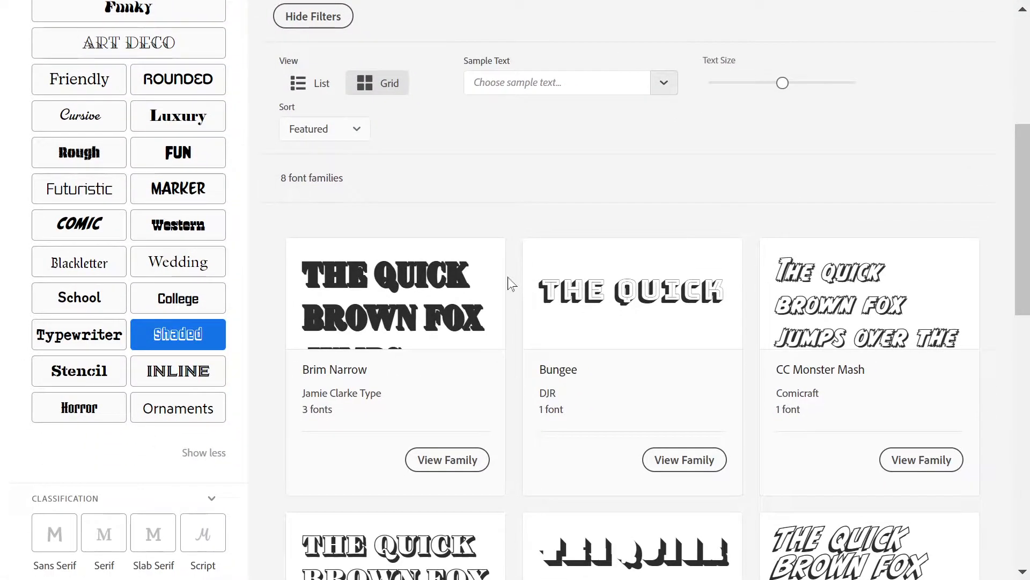
{"action": "scroll", "coordinate": [509, 283], "scroll_direction": "up", "scroll_amount": 3}
{"action": "scroll", "coordinate": [510, 282], "scroll_direction": "down", "scroll_amount": 8}
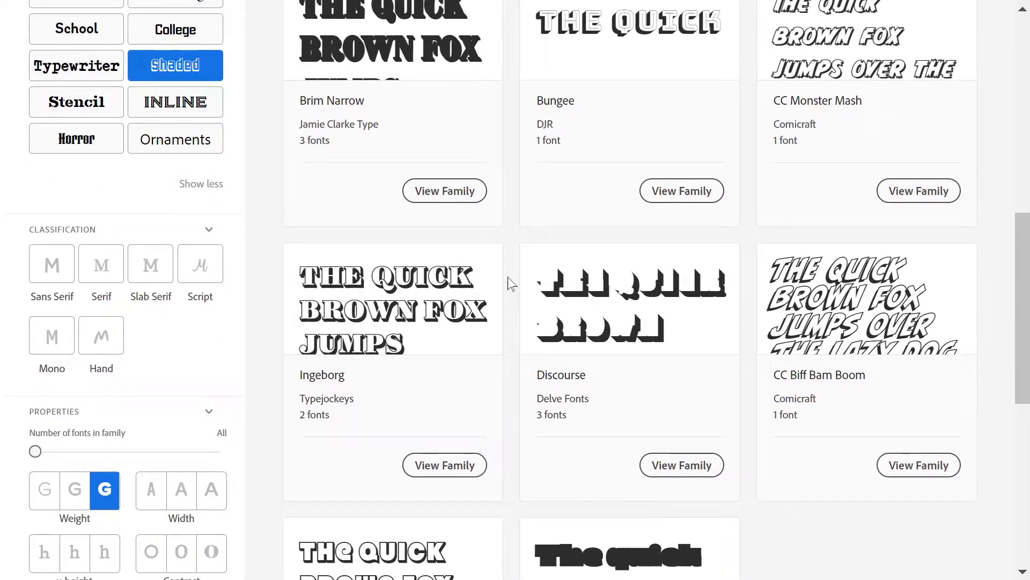
{"action": "scroll", "coordinate": [508, 282], "scroll_direction": "down", "scroll_amount": 3}
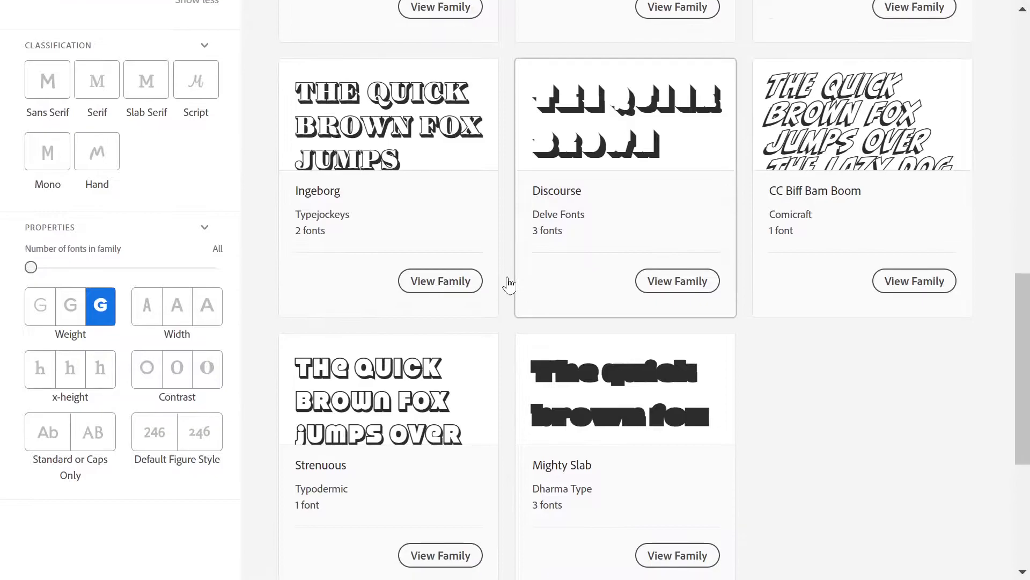
{"action": "scroll", "coordinate": [762, 188], "scroll_direction": "up", "scroll_amount": 4}
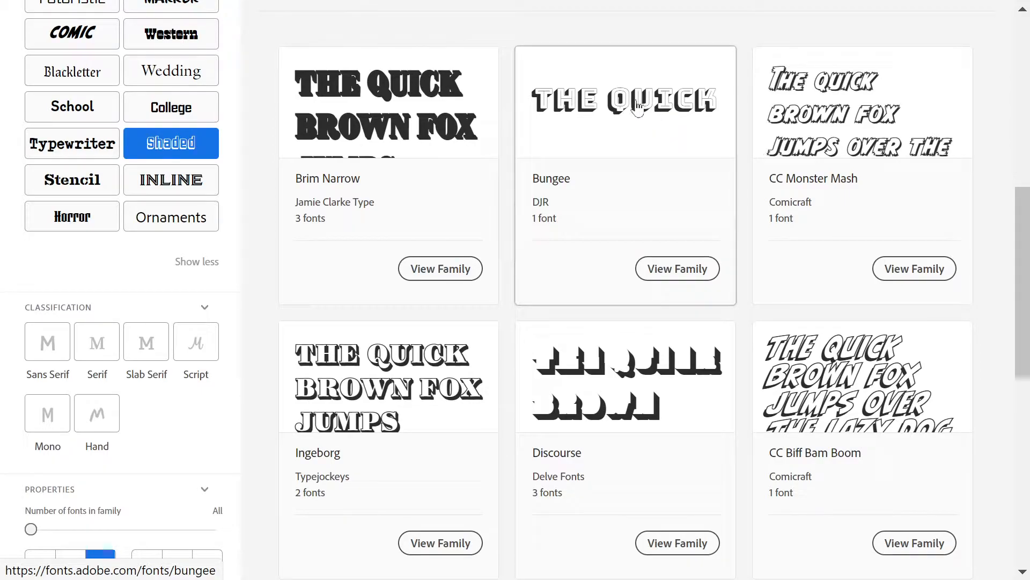
{"action": "scroll", "coordinate": [175, 362], "scroll_direction": "down", "scroll_amount": 2}
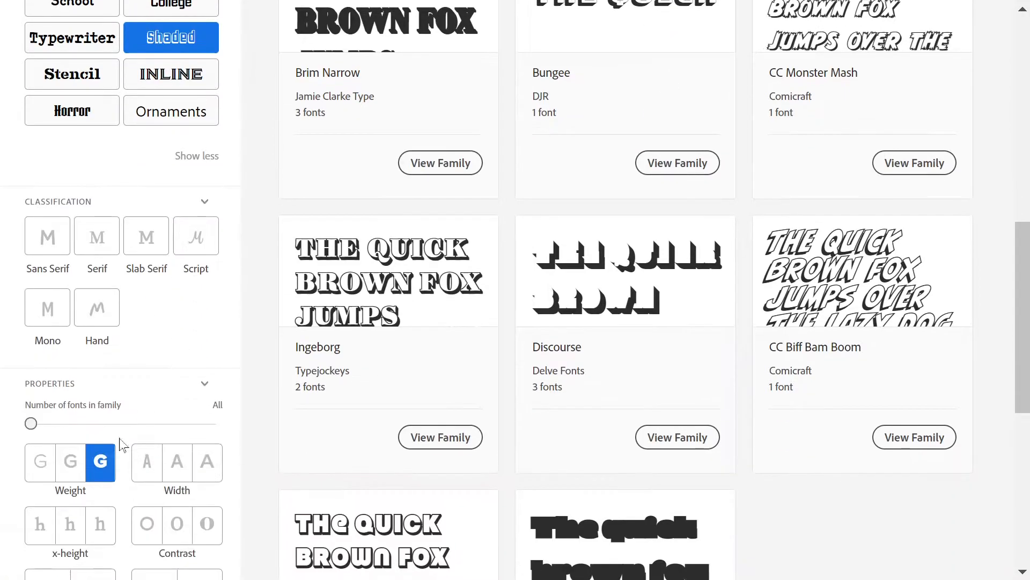
Step: Remove the heavy weight filter from the Shaded fonts and open the Bubblegum Pop family
{"action": "left_click", "coordinate": [105, 464]}
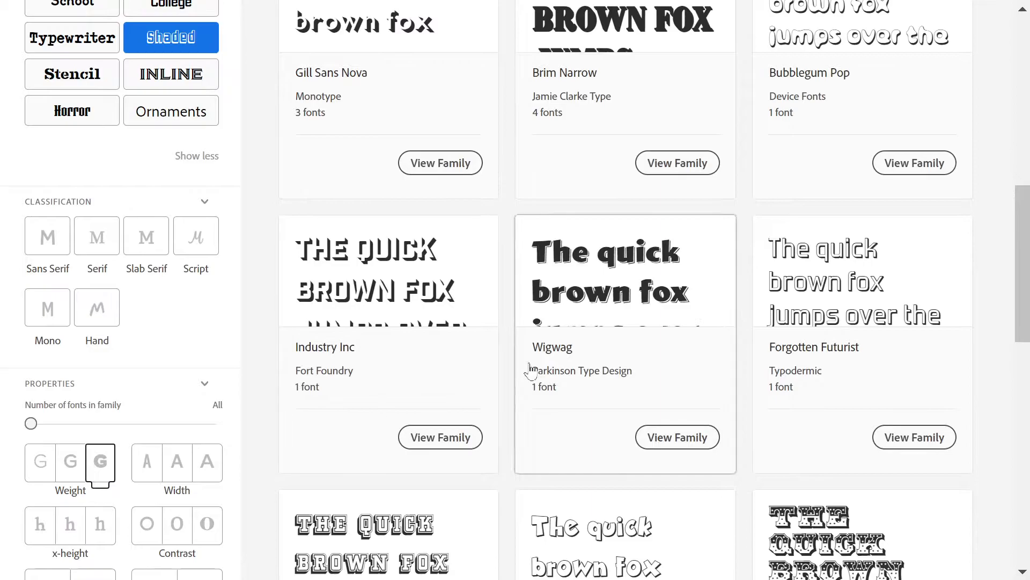
{"action": "scroll", "coordinate": [533, 372], "scroll_direction": "up", "scroll_amount": 3}
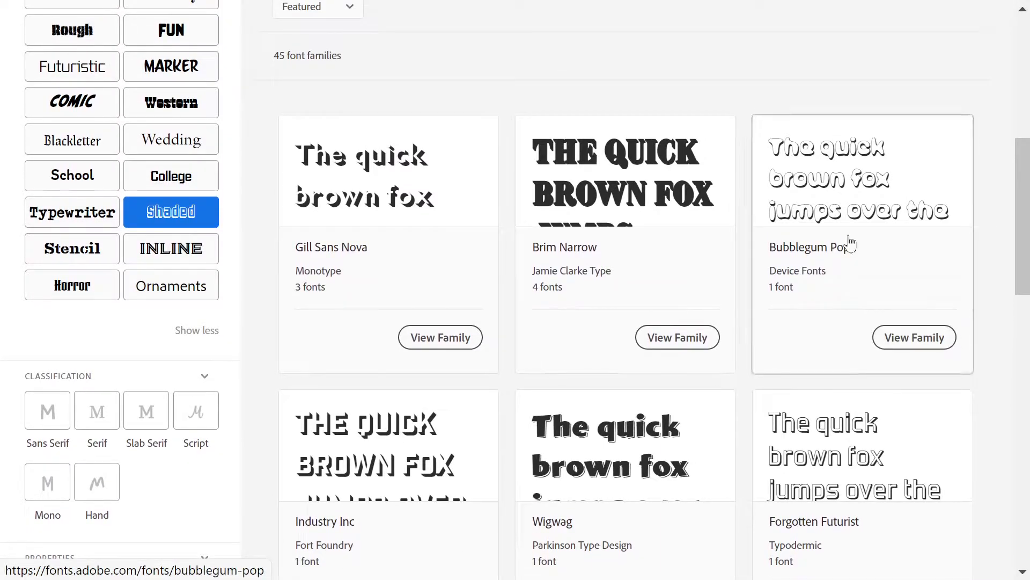
{"action": "left_click", "coordinate": [810, 182]}
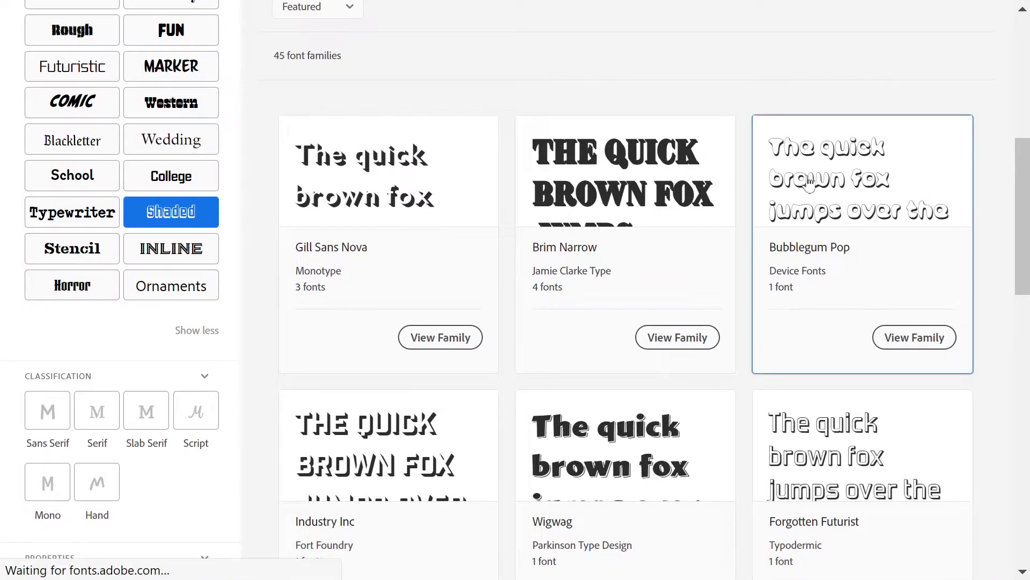
{"action": "scroll", "coordinate": [710, 210], "scroll_direction": "down", "scroll_amount": 2}
{"action": "scroll", "coordinate": [714, 211], "scroll_direction": "down", "scroll_amount": 4}
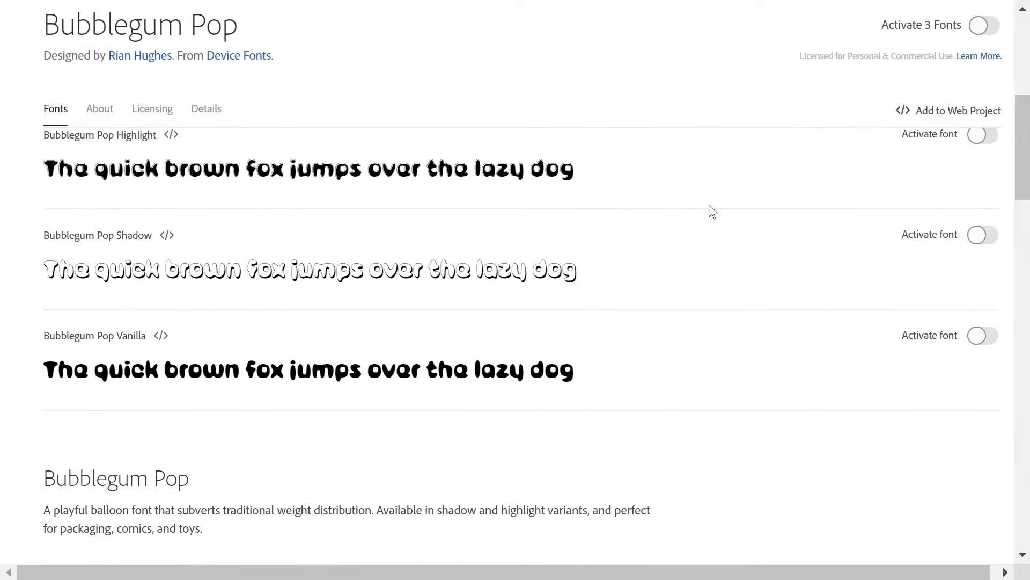
Step: Preview the Bubblegum Pop fonts with the uppercase alphabet ABCDEFGHIJKLMNOPQRSTUVWXYZ as sample text
{"action": "scroll", "coordinate": [714, 211], "scroll_direction": "up", "scroll_amount": 4}
{"action": "left_click", "coordinate": [532, 199]}
{"action": "left_click", "coordinate": [428, 260]}
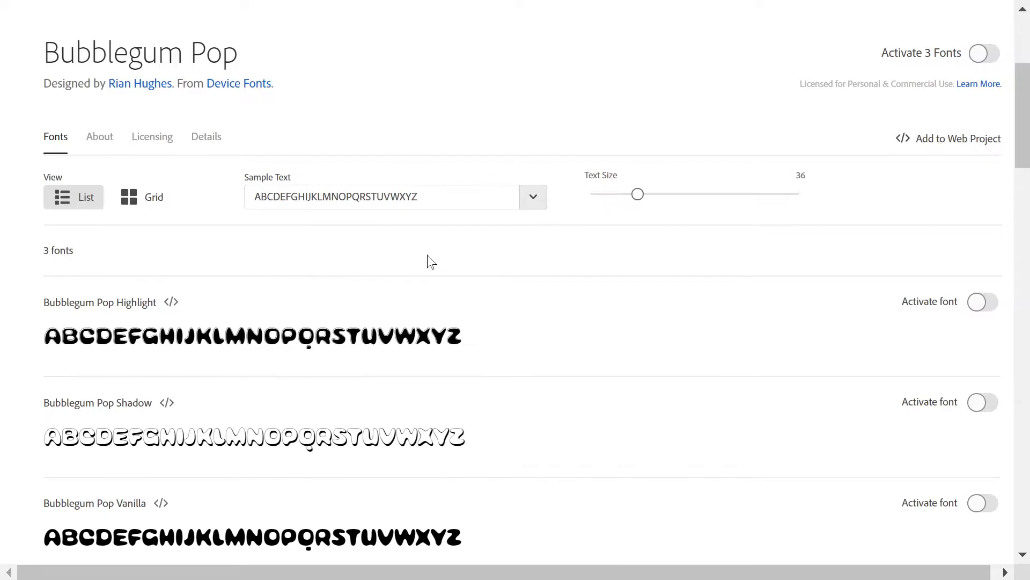
{"action": "scroll", "coordinate": [429, 260], "scroll_direction": "down", "scroll_amount": 3}
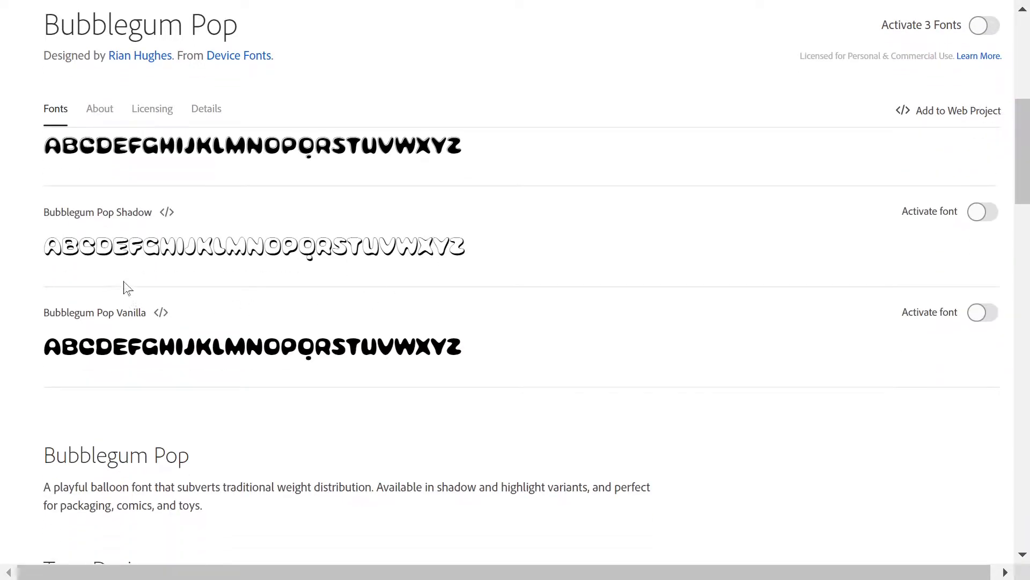
{"action": "scroll", "coordinate": [163, 269], "scroll_direction": "up", "scroll_amount": 3}
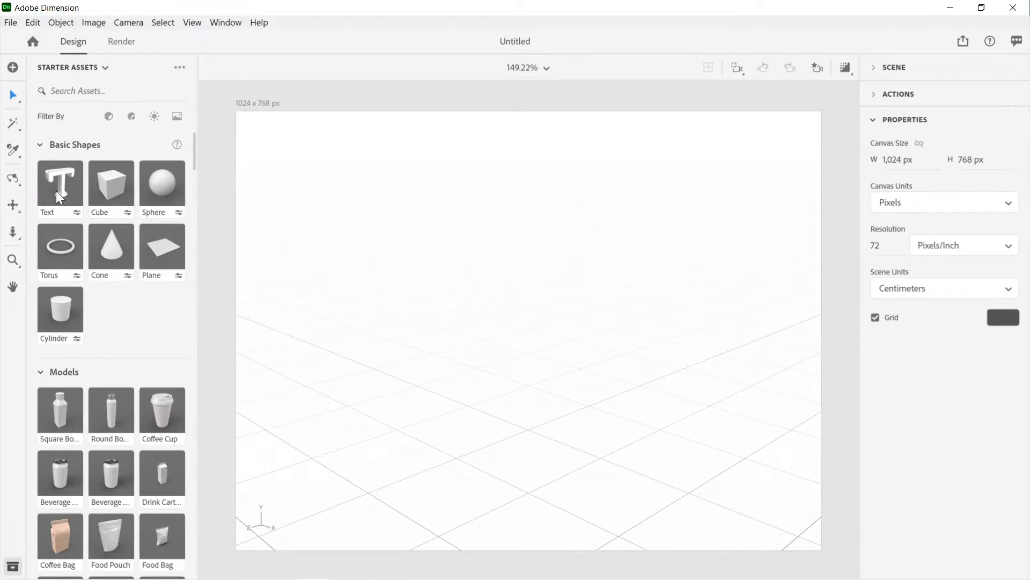
Step: In Adobe Dimension, add a 3D text object to the scene, frame it and change its text to Earth
{"action": "left_click", "coordinate": [56, 191]}
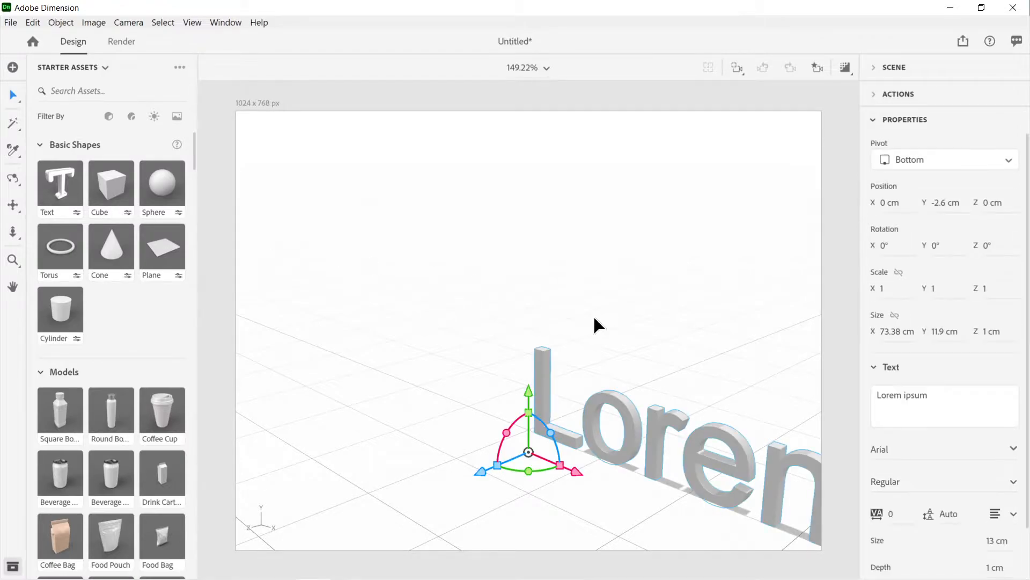
{"action": "key", "text": "f"}
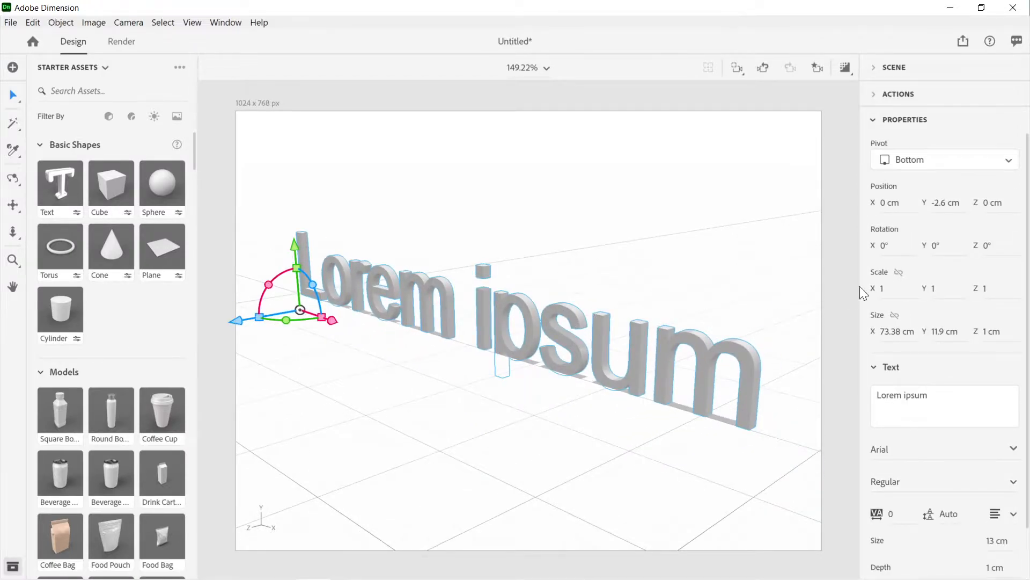
{"action": "left_click", "coordinate": [907, 398]}
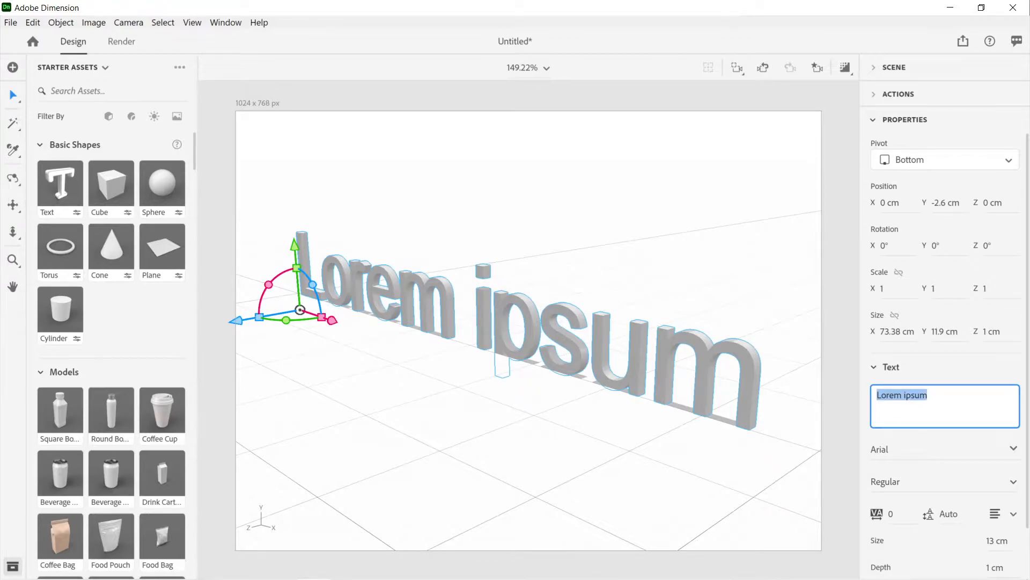
{"action": "type", "text": "Earth"}
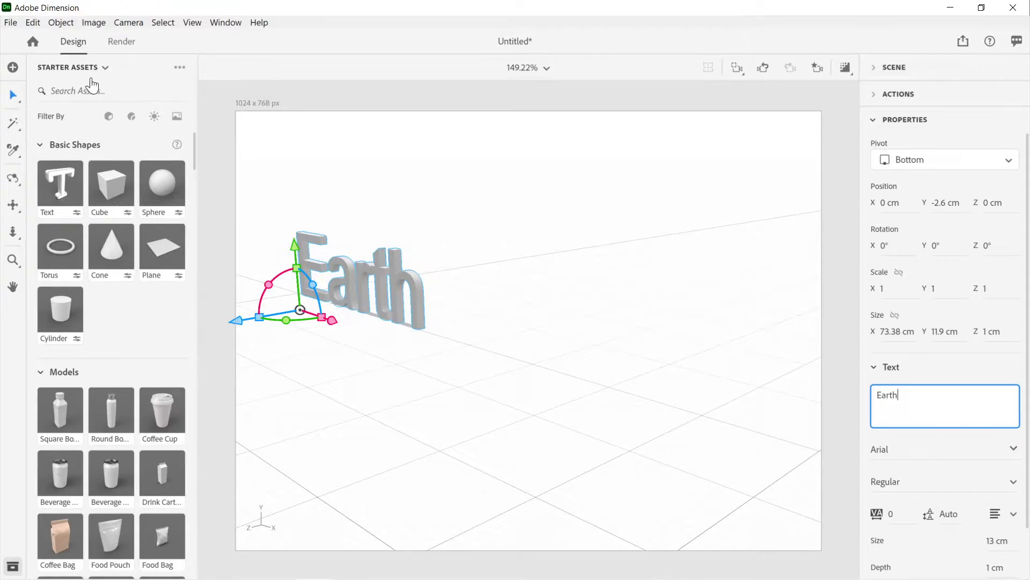
Step: Look through the whole list of starter assets, from the basic shapes to the graphics at the end
{"action": "left_click", "coordinate": [103, 68]}
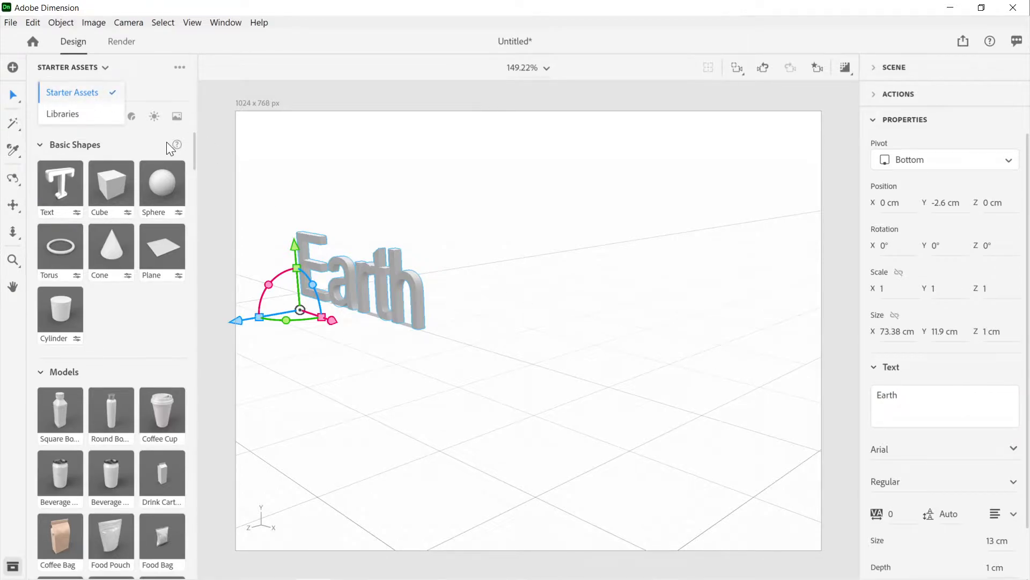
{"action": "left_click_drag", "start_coordinate": [195, 150], "coordinate": [216, 557]}
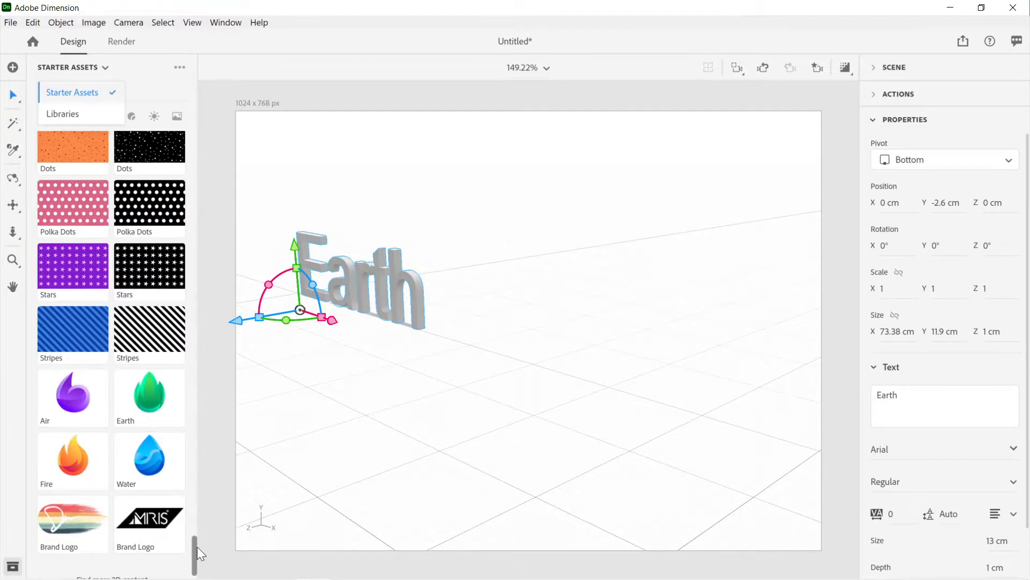
{"action": "left_click_drag", "start_coordinate": [197, 546], "coordinate": [231, 131]}
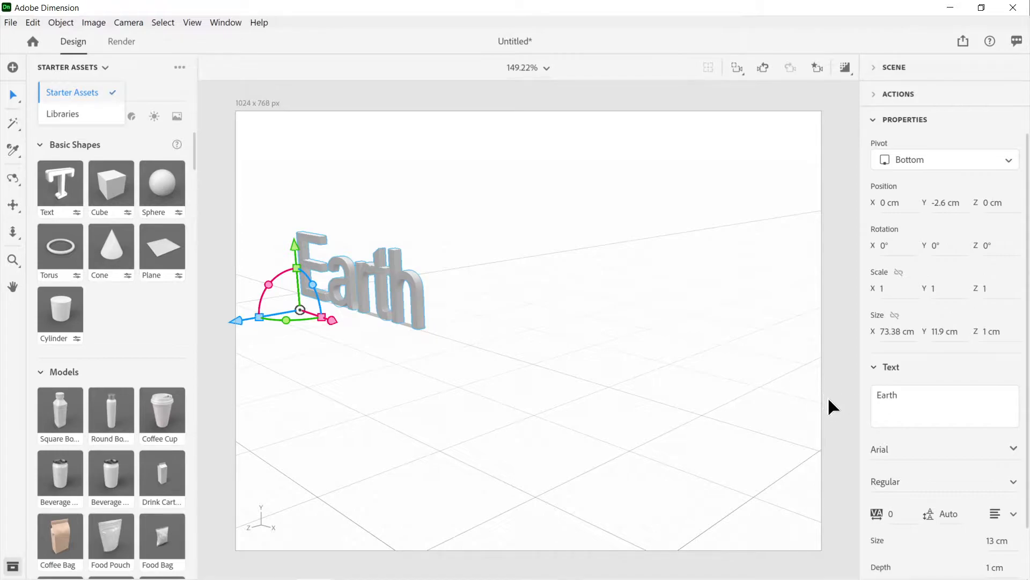
Step: Frame the Earth text in the view and set its font to Bodoni MT
{"action": "key", "text": "f"}
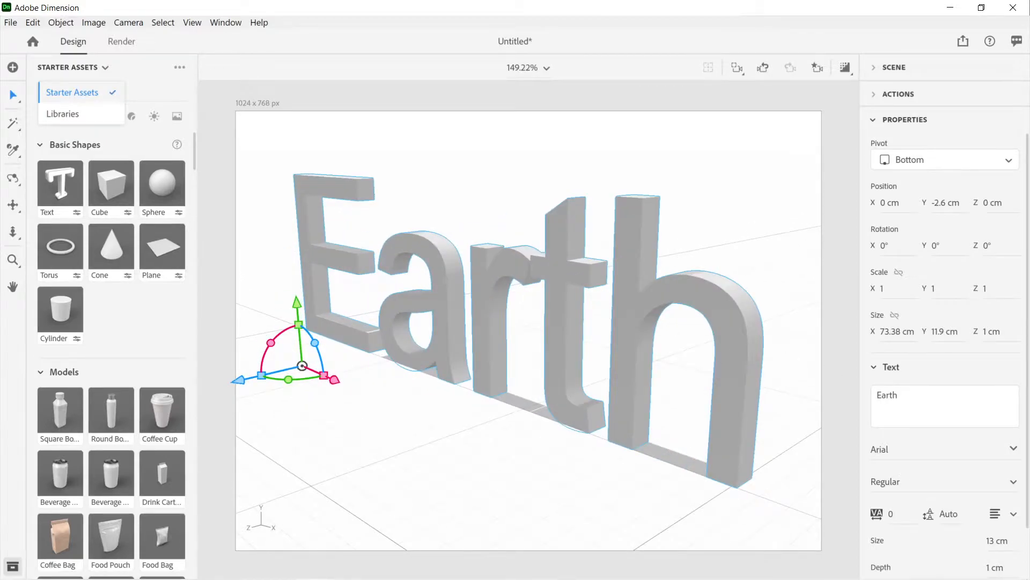
{"action": "left_click", "coordinate": [1013, 449]}
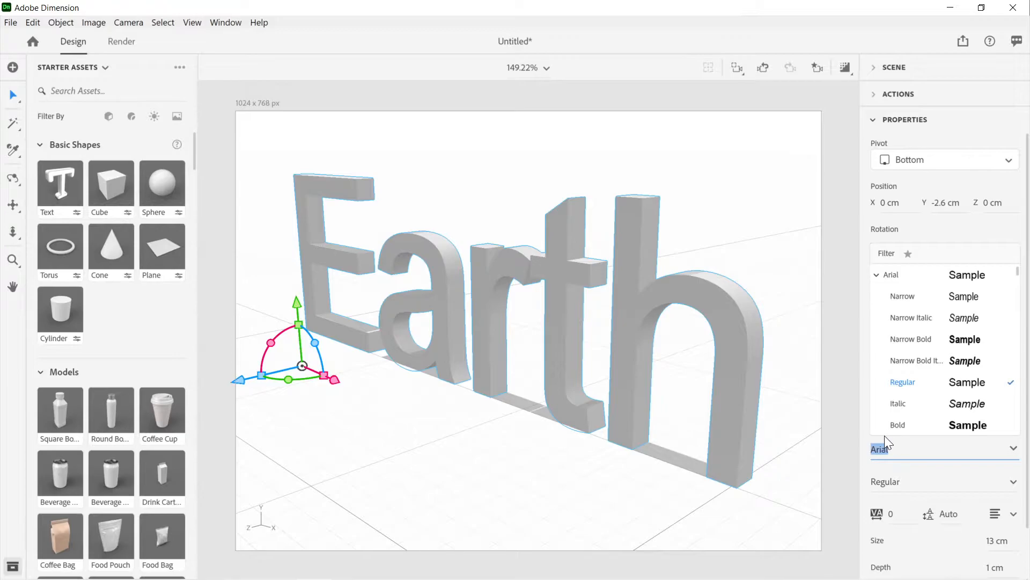
{"action": "type", "text": "bodoni"}
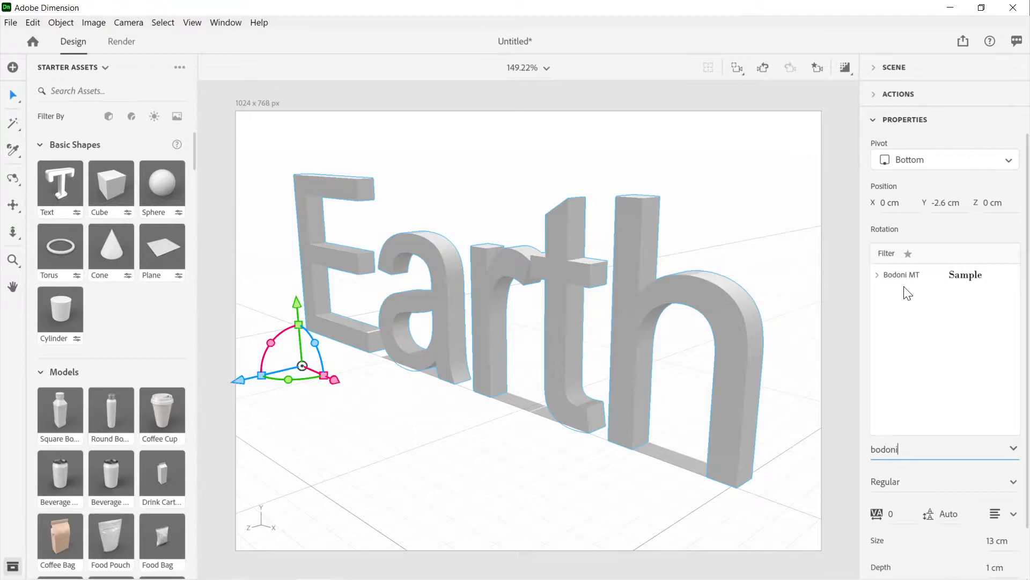
{"action": "left_click", "coordinate": [904, 276]}
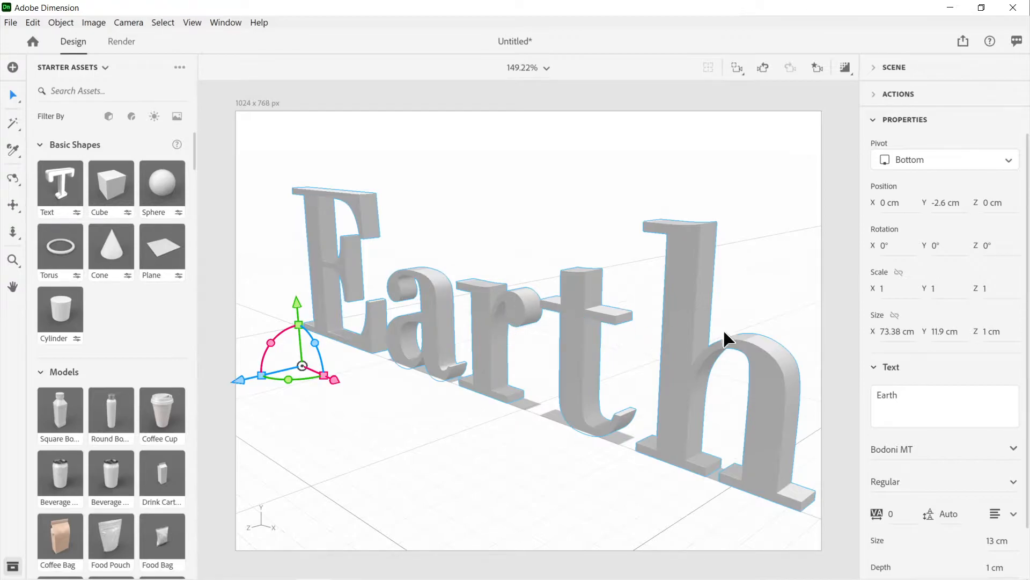
Step: Turn on the bevel for the Earth text and set the bevel width to 34%
{"action": "scroll", "coordinate": [951, 338], "scroll_direction": "down", "scroll_amount": 1}
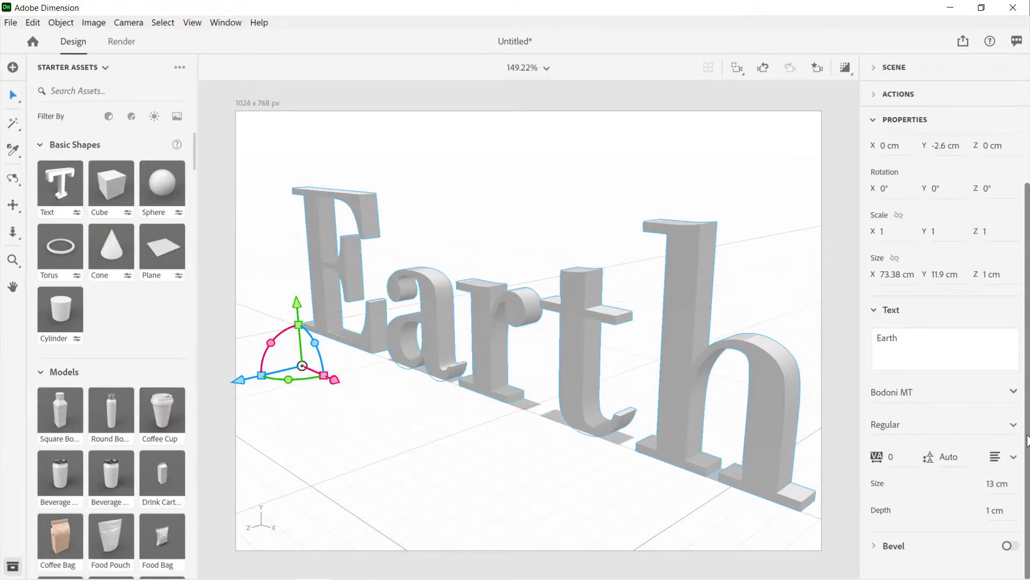
{"action": "left_click", "coordinate": [875, 547]}
{"action": "scroll", "coordinate": [1028, 529], "scroll_direction": "down", "scroll_amount": 3}
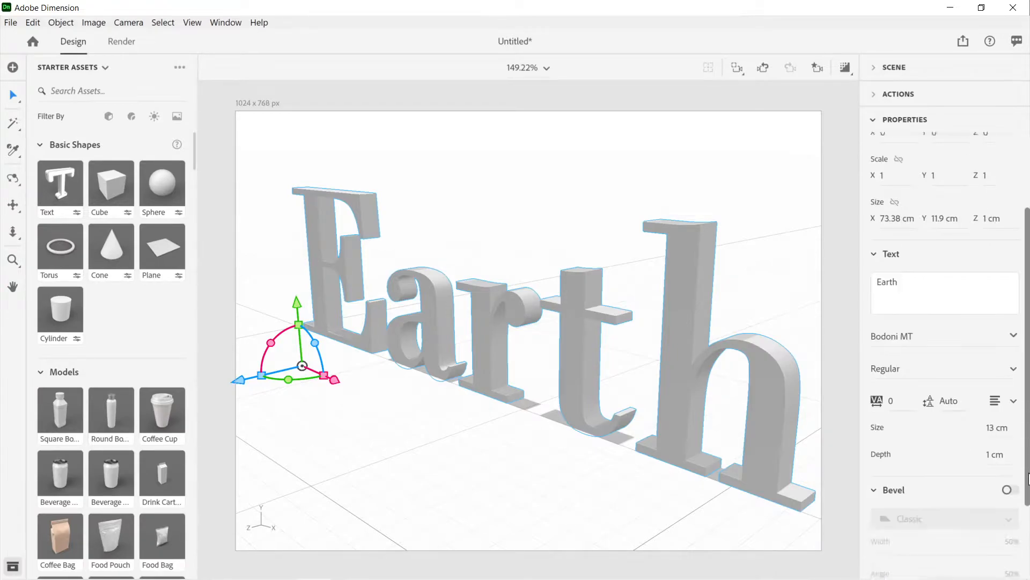
{"action": "left_click_drag", "start_coordinate": [1029, 529], "coordinate": [1029, 547]}
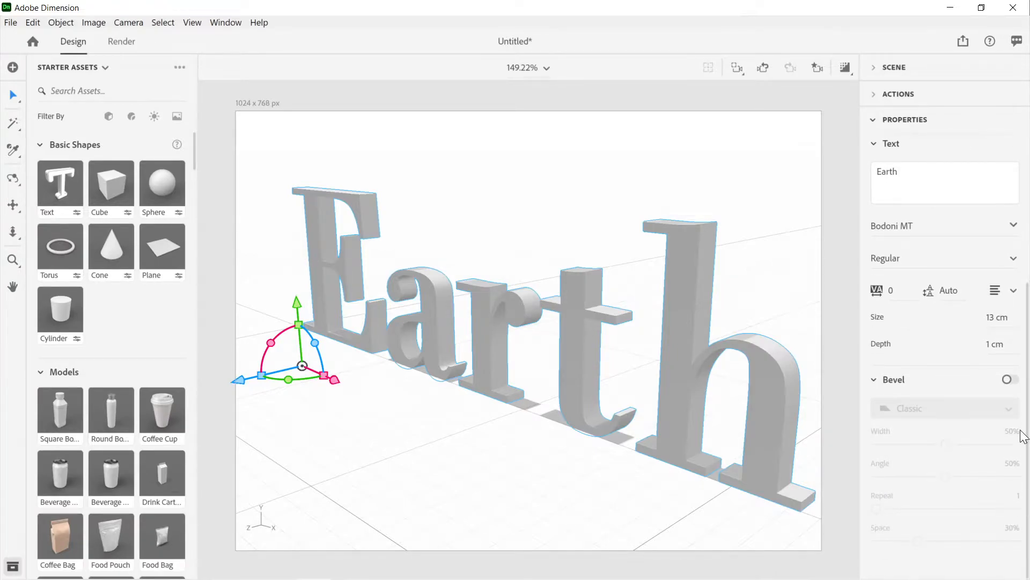
{"action": "left_click", "coordinate": [1008, 381]}
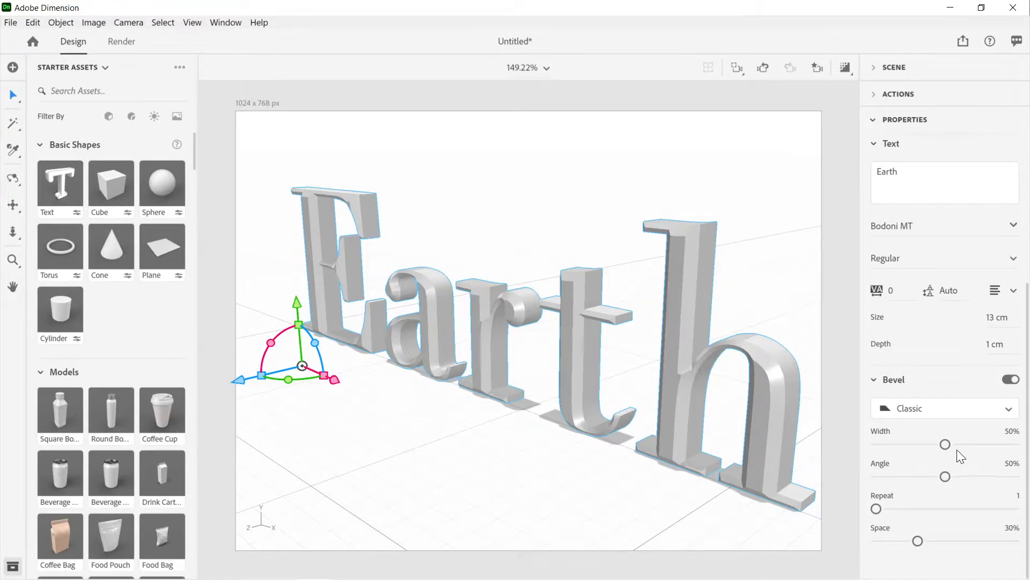
{"action": "left_click_drag", "start_coordinate": [945, 444], "coordinate": [923, 454]}
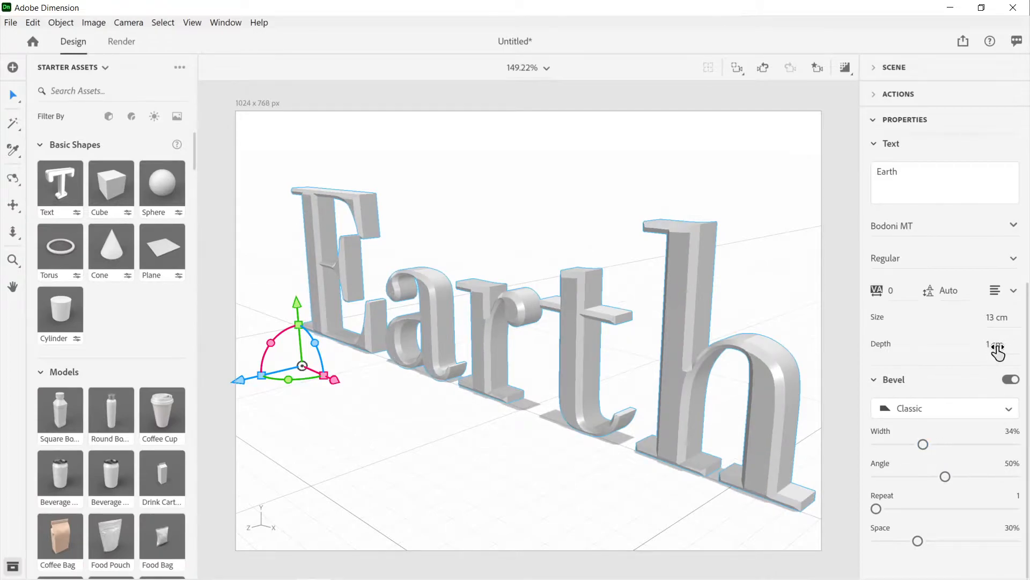
Step: Set the extrusion depth of the Earth text to 5 cm
{"action": "mouse_move", "coordinate": [991, 346]}
{"action": "left_mouse_down"}
{"action": "mouse_move", "coordinate": [1018, 346]}
{"action": "mouse_move", "coordinate": [989, 346]}
{"action": "left_mouse_up"}
{"action": "mouse_move", "coordinate": [989, 346]}
{"action": "left_mouse_down"}
{"action": "mouse_move", "coordinate": [1009, 347]}
{"action": "mouse_move", "coordinate": [991, 348]}
{"action": "left_mouse_up"}
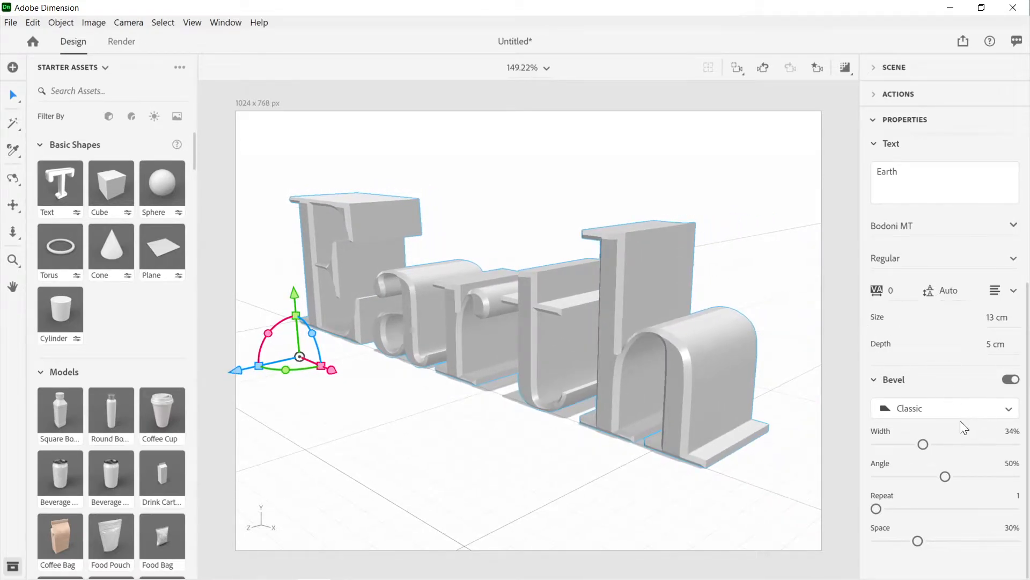
Step: Reduce the text's bevel width to 16% and change the bevel style to Round Outline
{"action": "left_click", "coordinate": [923, 444]}
{"action": "left_click_drag", "start_coordinate": [920, 451], "coordinate": [897, 452]}
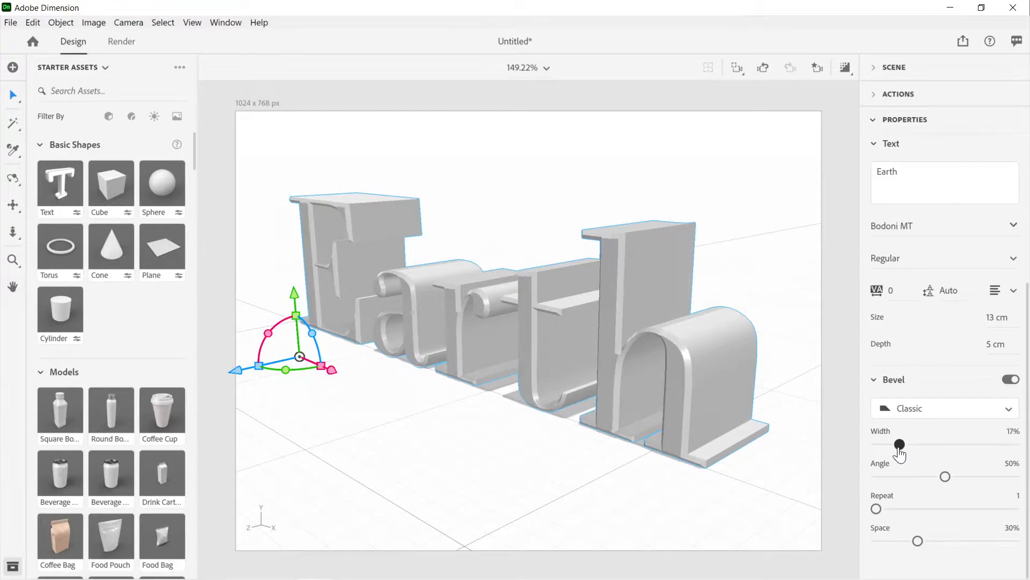
{"action": "left_click", "coordinate": [928, 416]}
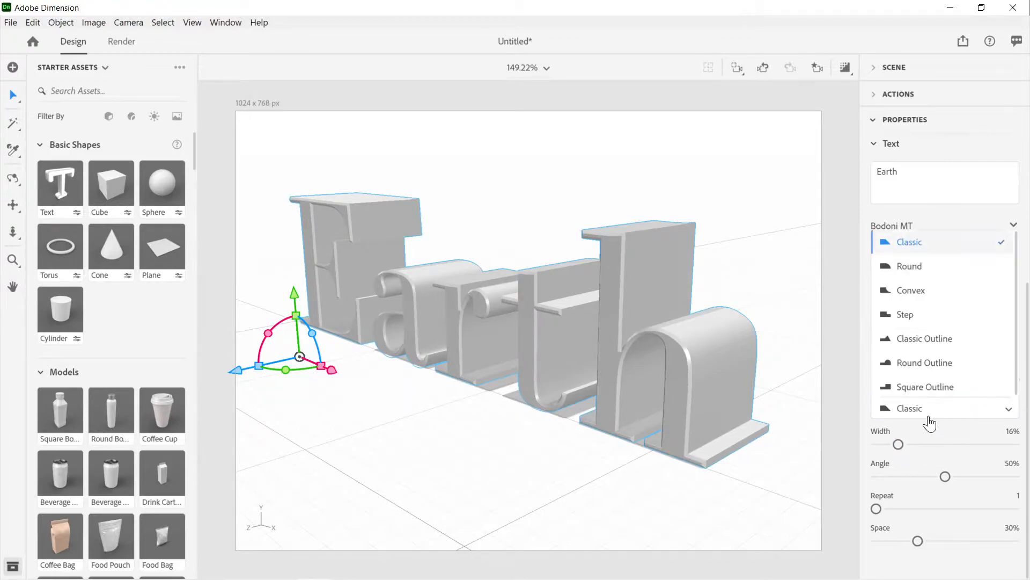
{"action": "left_click", "coordinate": [928, 362]}
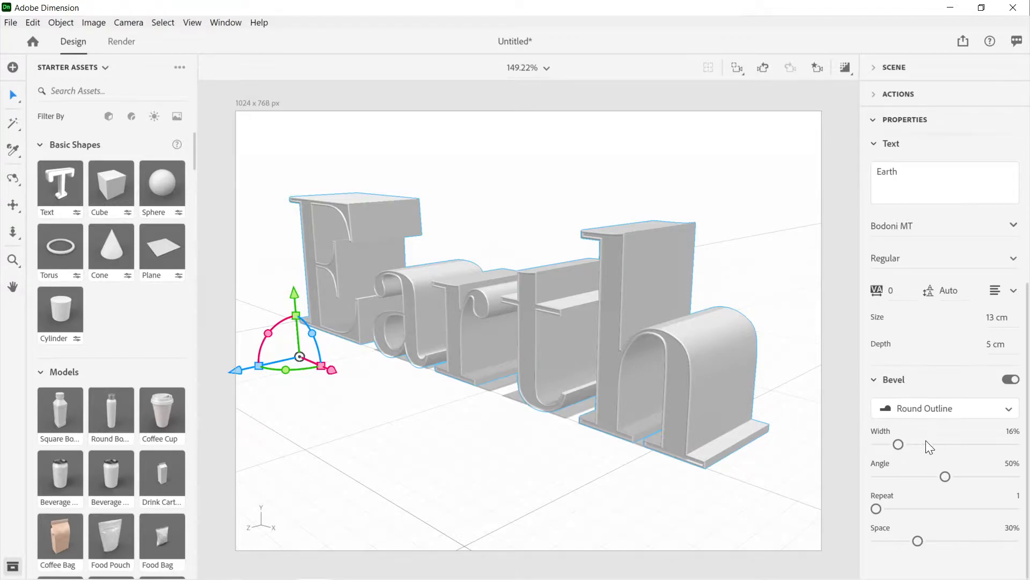
Step: Try a bevel repeat of 8 on the Earth text and return it to 1
{"action": "left_click", "coordinate": [880, 510]}
{"action": "left_click_drag", "start_coordinate": [877, 509], "coordinate": [984, 510]}
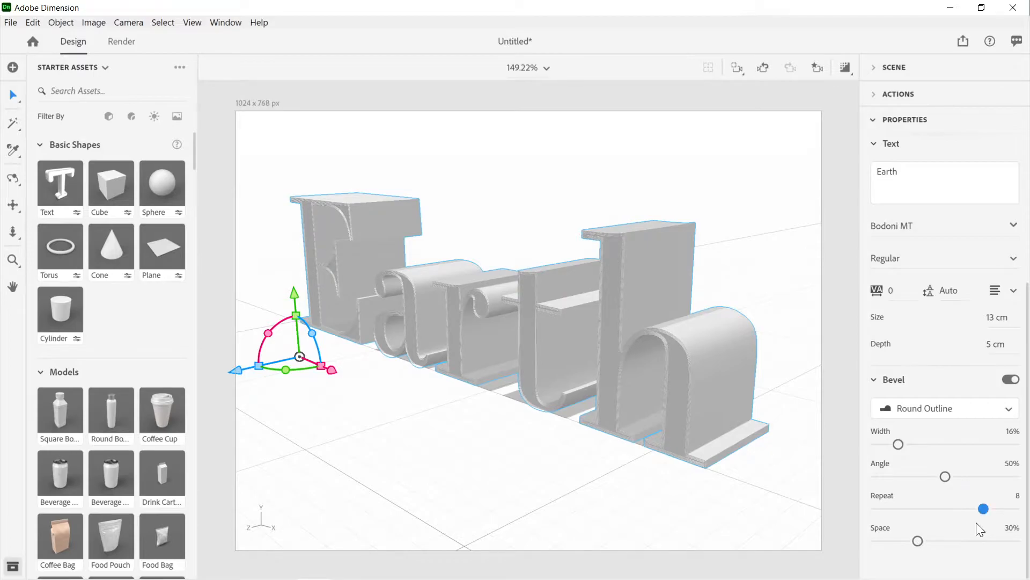
{"action": "left_click_drag", "start_coordinate": [984, 509], "coordinate": [878, 514]}
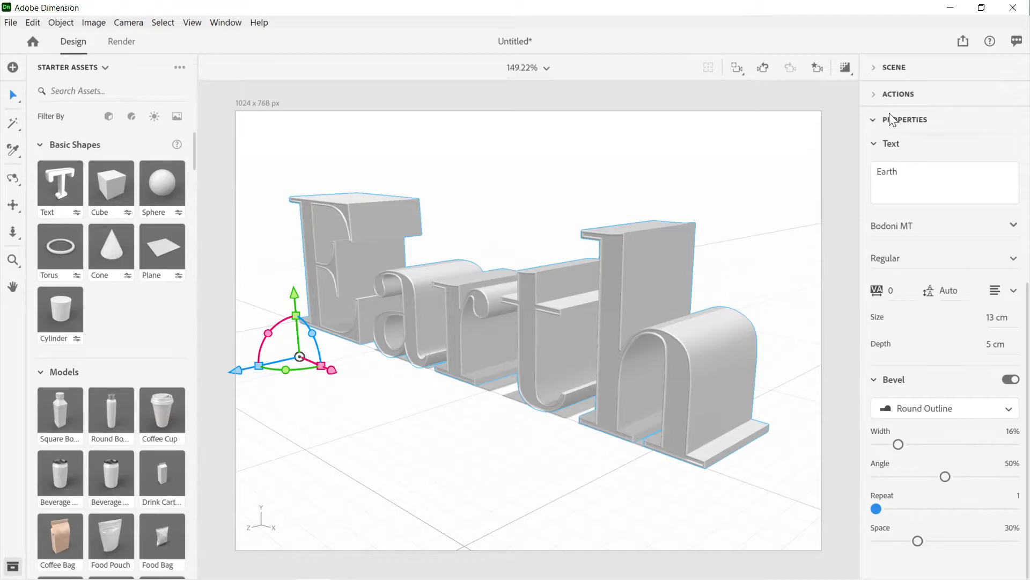
Step: Set the base color of the Earth text's Side material to bright green, RGB 23, 232, 82
{"action": "left_click", "coordinate": [875, 99]}
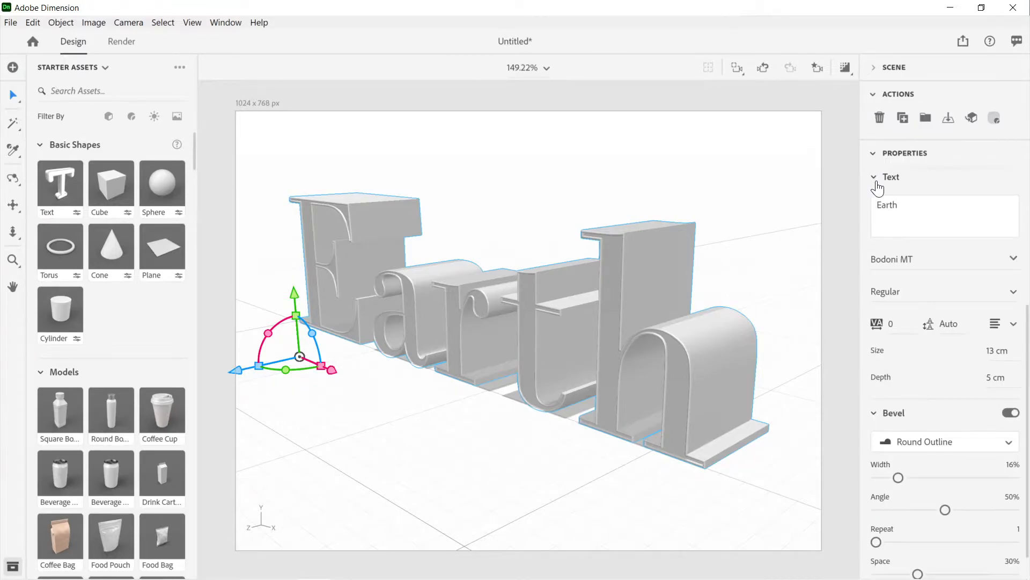
{"action": "left_click", "coordinate": [874, 154]}
{"action": "left_click", "coordinate": [874, 155]}
{"action": "left_click", "coordinate": [874, 70]}
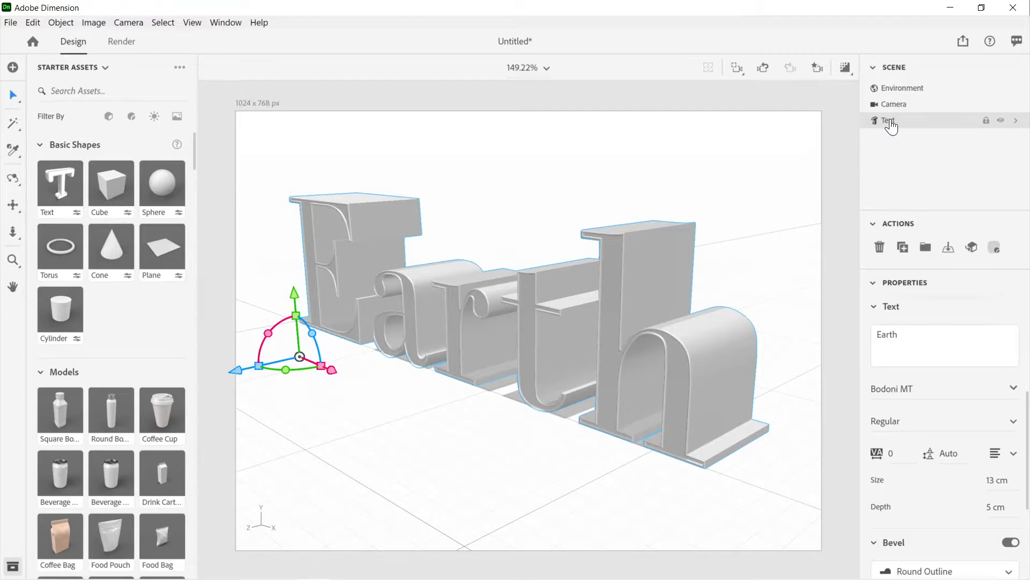
{"action": "left_click", "coordinate": [1020, 125]}
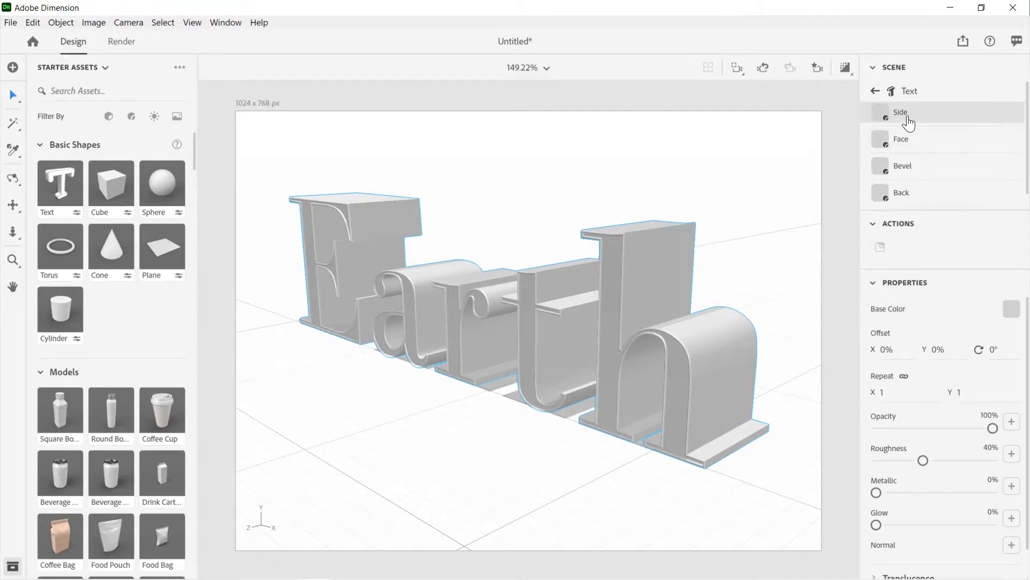
{"action": "left_click", "coordinate": [1012, 313]}
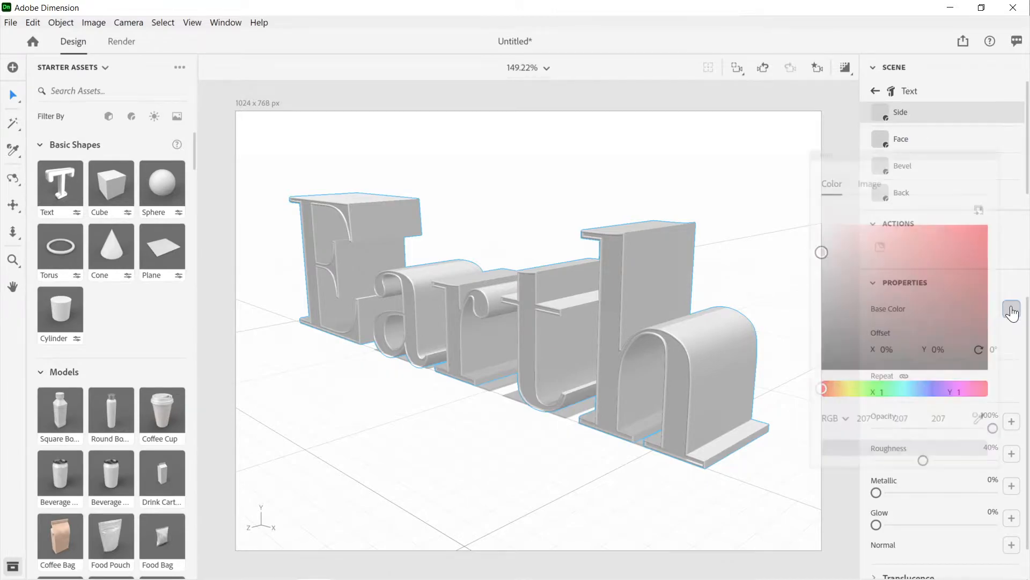
{"action": "left_click", "coordinate": [884, 388]}
{"action": "left_click_drag", "start_coordinate": [934, 253], "coordinate": [971, 238]}
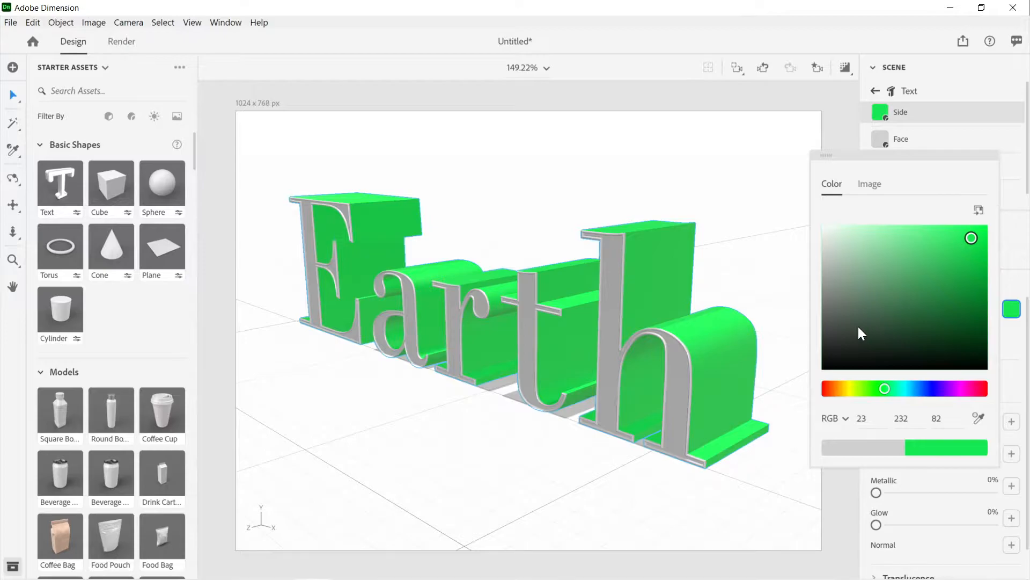
{"action": "left_click", "coordinate": [1020, 261]}
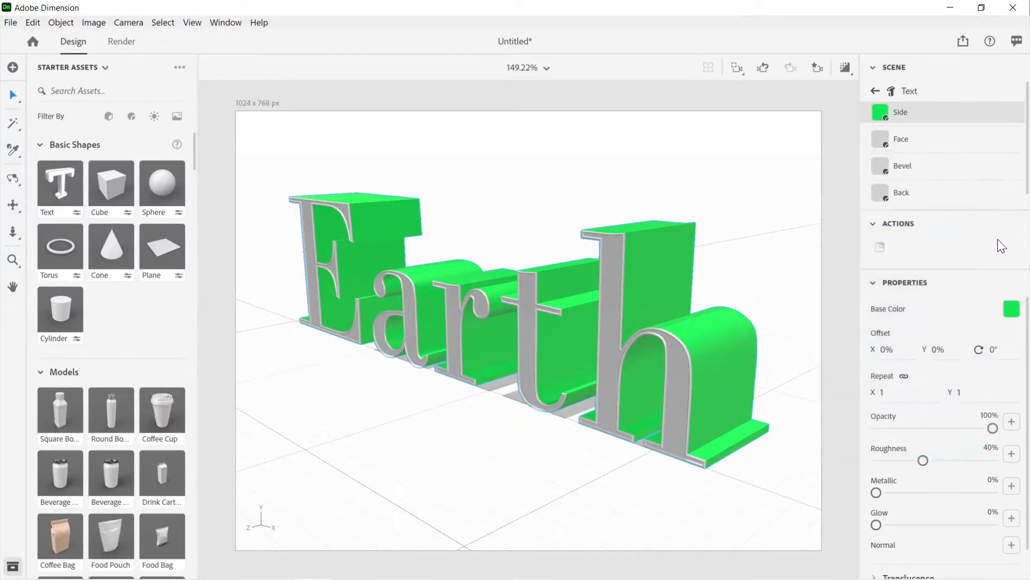
Step: Try roughness values of 0% and 100% on the Side material, ending with roughness 45% and metallic 58%
{"action": "left_click_drag", "start_coordinate": [926, 466], "coordinate": [872, 467]}
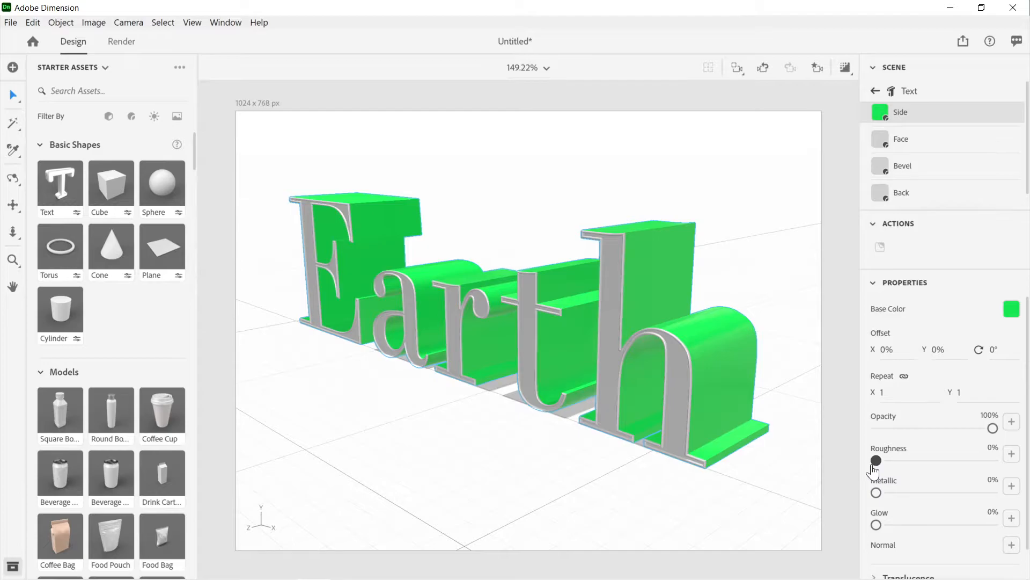
{"action": "mouse_move", "coordinate": [876, 492]}
{"action": "left_mouse_down"}
{"action": "mouse_move", "coordinate": [1026, 503]}
{"action": "mouse_move", "coordinate": [868, 496]}
{"action": "left_mouse_up"}
{"action": "left_click_drag", "start_coordinate": [876, 460], "coordinate": [1002, 466]}
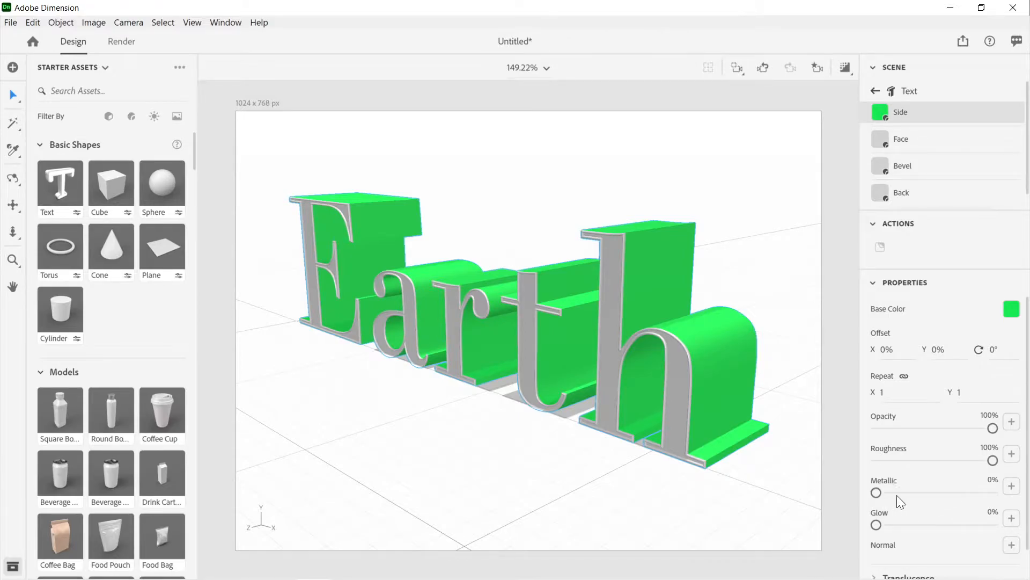
{"action": "left_click_drag", "start_coordinate": [878, 493], "coordinate": [958, 493]}
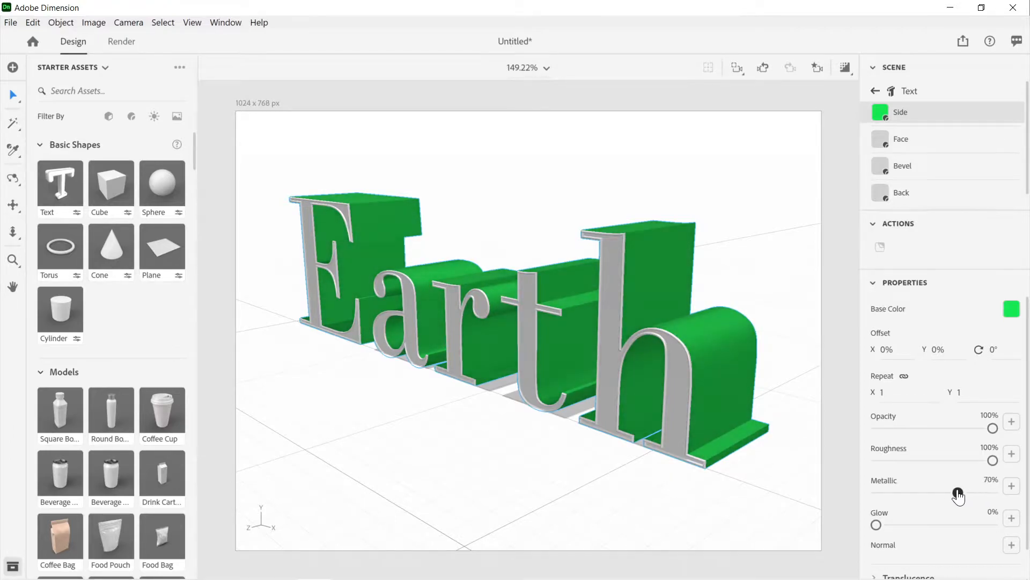
{"action": "left_click_drag", "start_coordinate": [993, 460], "coordinate": [928, 460]}
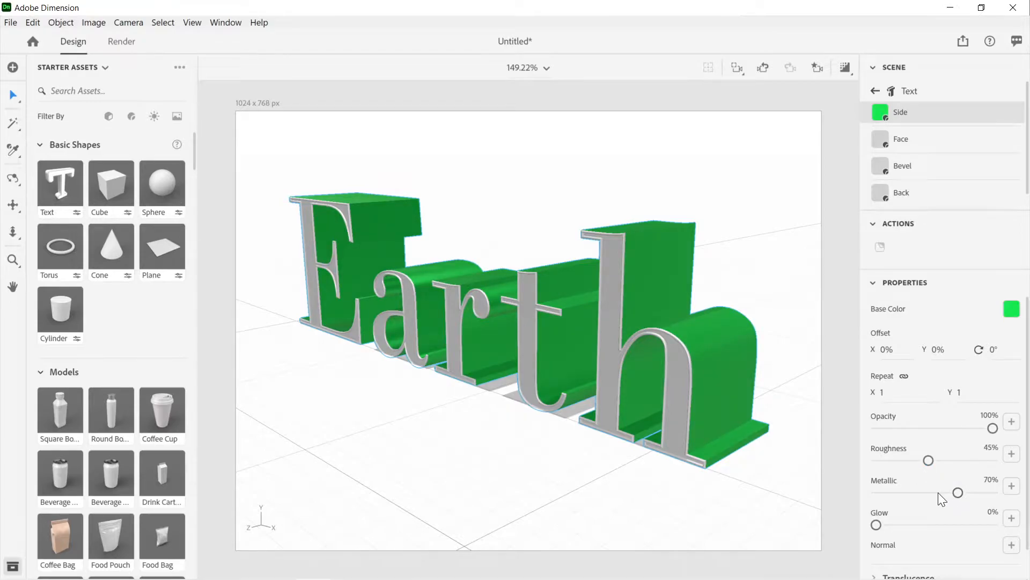
{"action": "left_click_drag", "start_coordinate": [958, 492], "coordinate": [944, 492]}
Step: Try a glow of 100% on the Side material and return it to 0%
{"action": "scroll", "coordinate": [906, 450], "scroll_direction": "down", "scroll_amount": 1}
{"action": "left_click_drag", "start_coordinate": [876, 493], "coordinate": [1005, 502]}
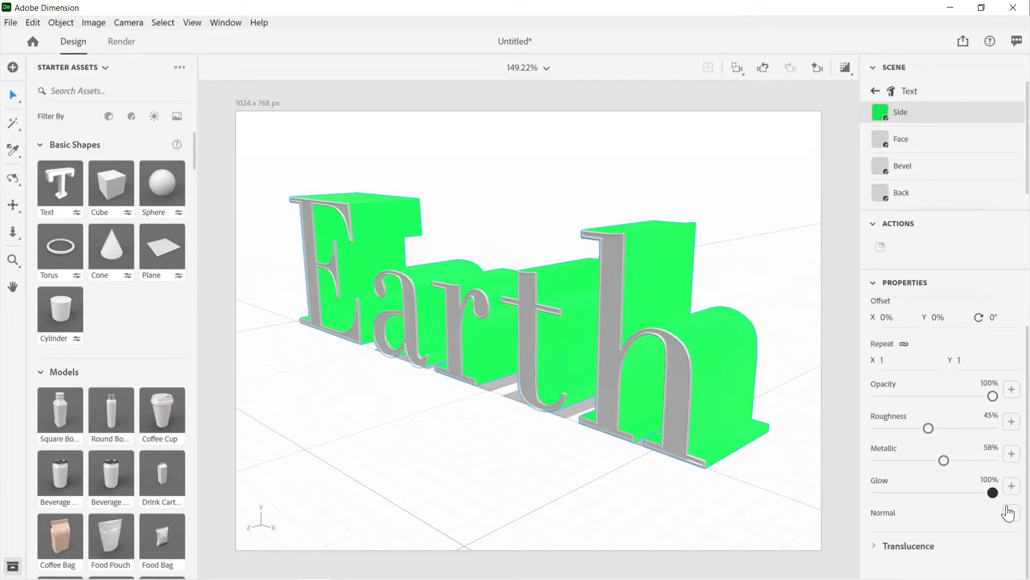
{"action": "left_click_drag", "start_coordinate": [966, 493], "coordinate": [877, 514]}
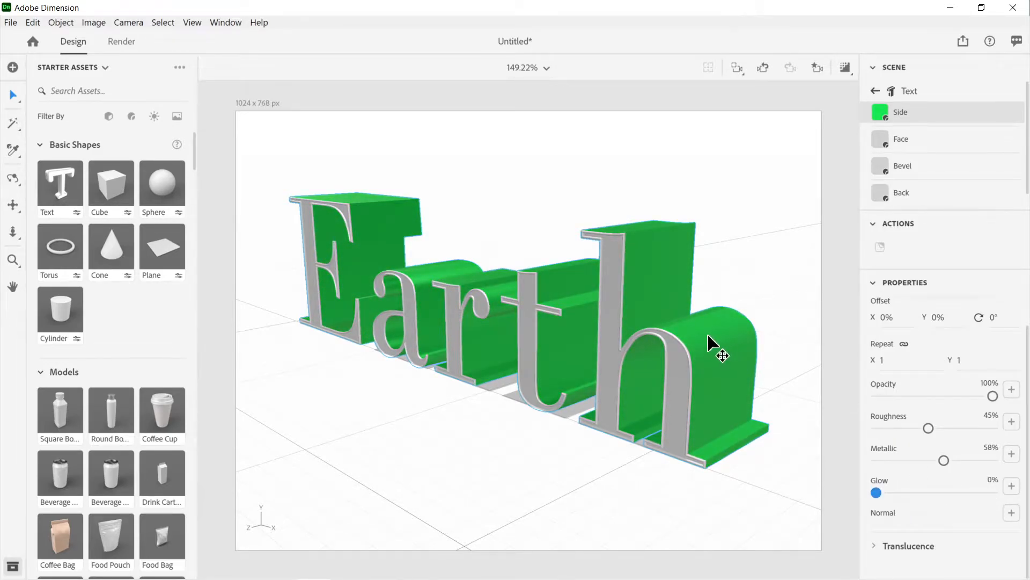
Step: Undo the base color, roughness and metallic changes made to the Earth text's Side material
{"action": "middle_click_drag", "start_coordinate": [709, 335], "coordinate": [758, 363]}
{"action": "left_click", "coordinate": [759, 362]}
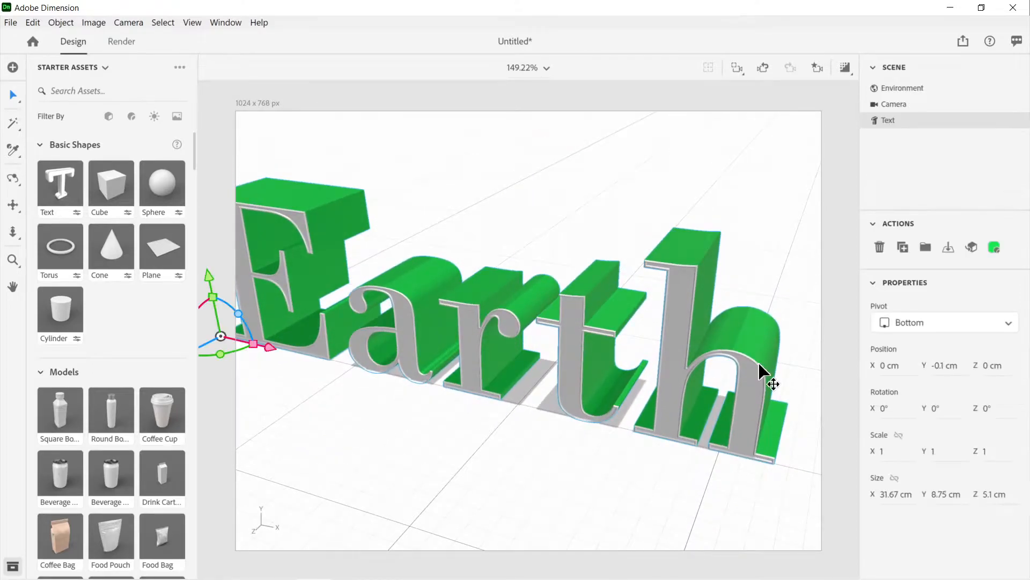
{"action": "key", "text": "ctrl+z"}
{"action": "key", "text": "ctrl+z"}
{"action": "key", "text": "ctrl+z"}
{"action": "key", "text": "ctrl+z"}
{"action": "key", "text": "ctrl+z"}
{"action": "key", "text": "ctrl+z"}
{"action": "key", "text": "ctrl+z"}
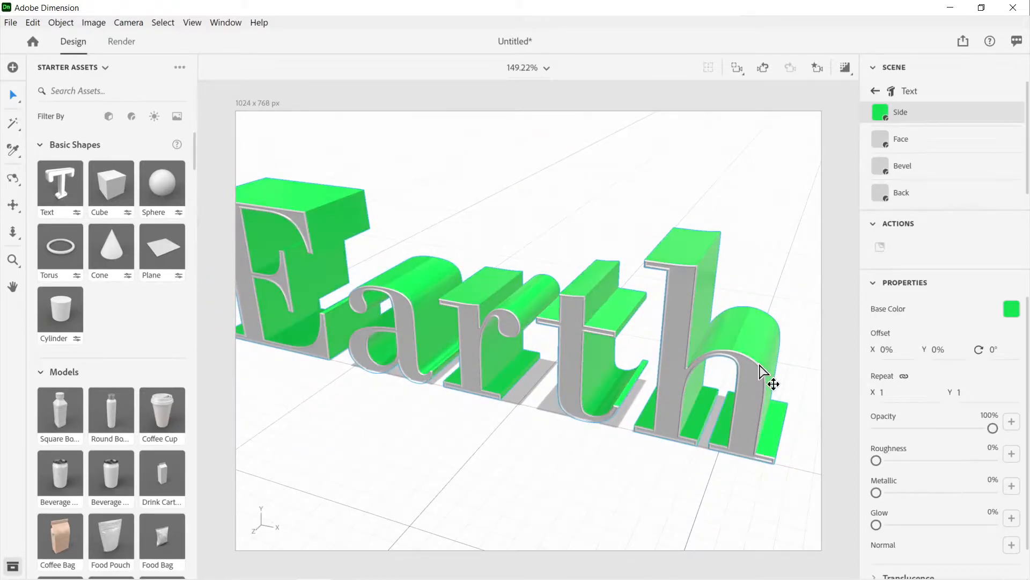
{"action": "key", "text": "ctrl+z"}
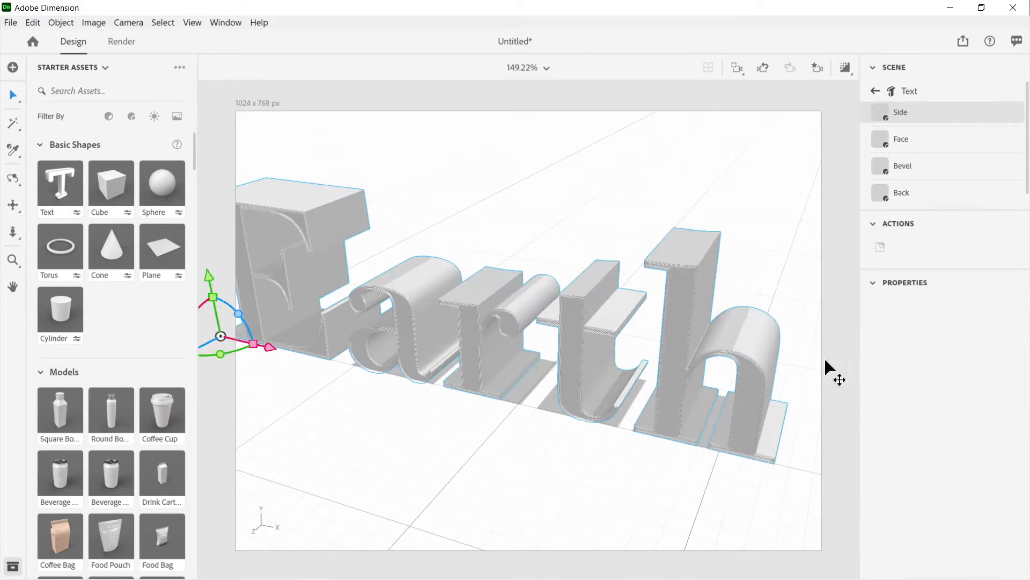
Step: Undo the earlier bevel repeat and bevel style changes on the Earth text, back to the Classic bevel
{"action": "scroll", "coordinate": [939, 325], "scroll_direction": "down", "scroll_amount": 10}
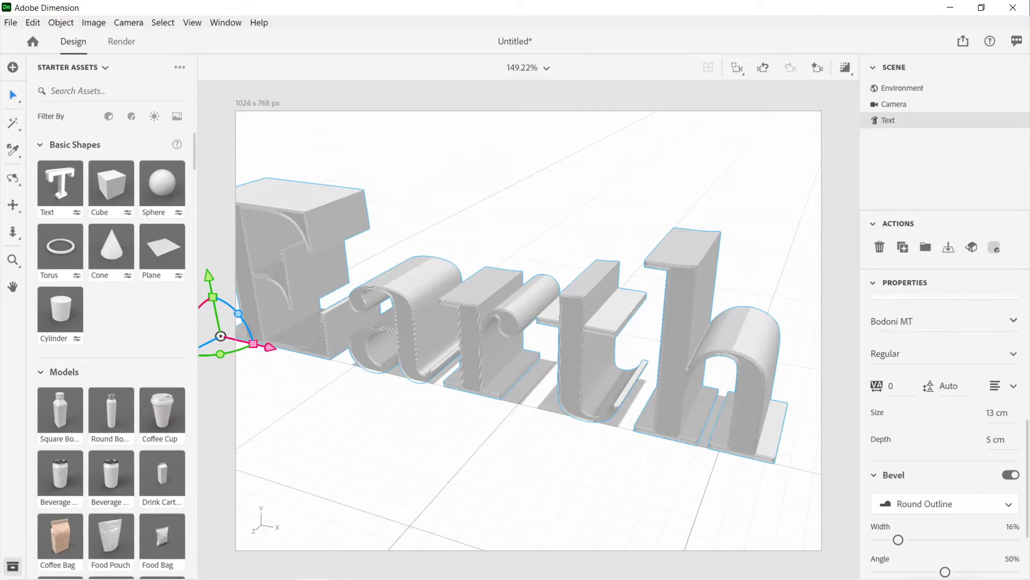
{"action": "scroll", "coordinate": [938, 325], "scroll_direction": "up", "scroll_amount": 4}
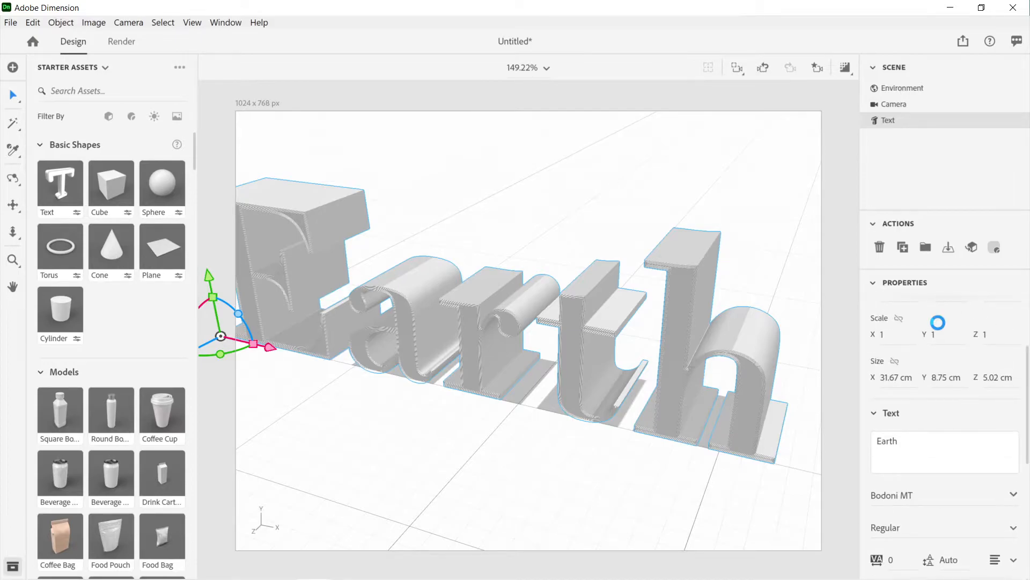
{"action": "scroll", "coordinate": [938, 322], "scroll_direction": "up", "scroll_amount": 3}
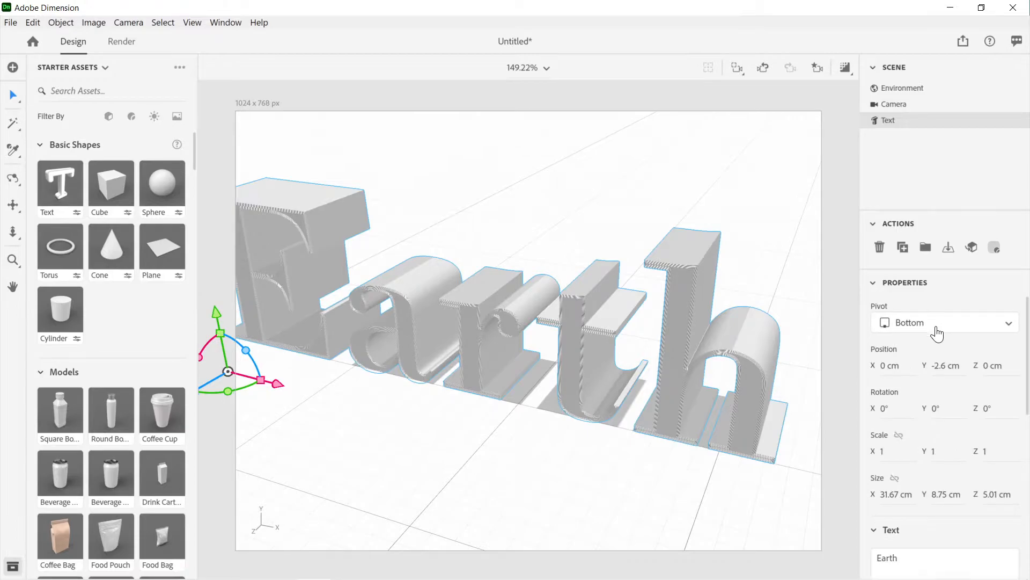
{"action": "scroll", "coordinate": [937, 330], "scroll_direction": "down", "scroll_amount": 8}
{"action": "scroll", "coordinate": [936, 326], "scroll_direction": "up", "scroll_amount": 3}
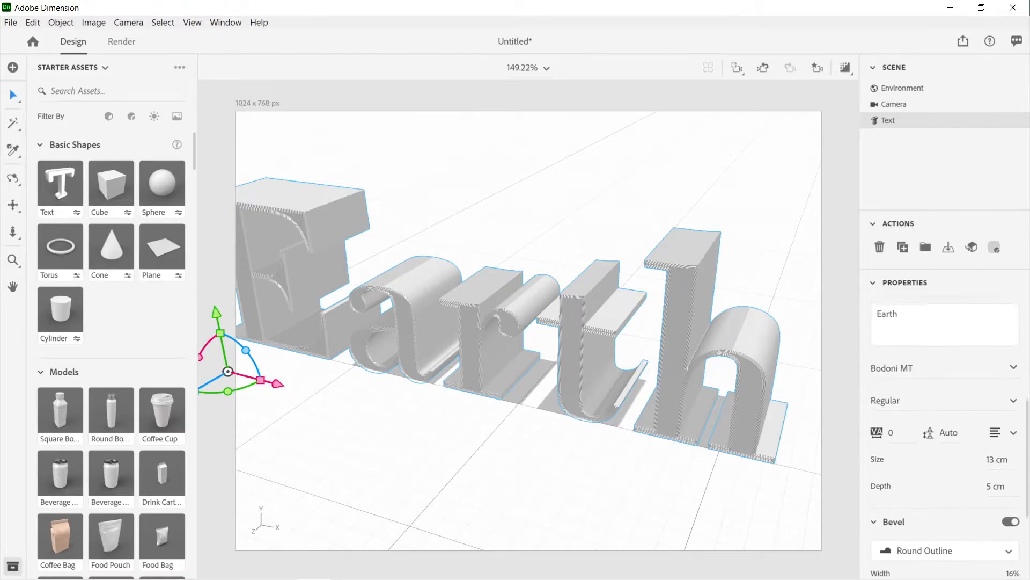
{"action": "scroll", "coordinate": [937, 333], "scroll_direction": "up", "scroll_amount": 4}
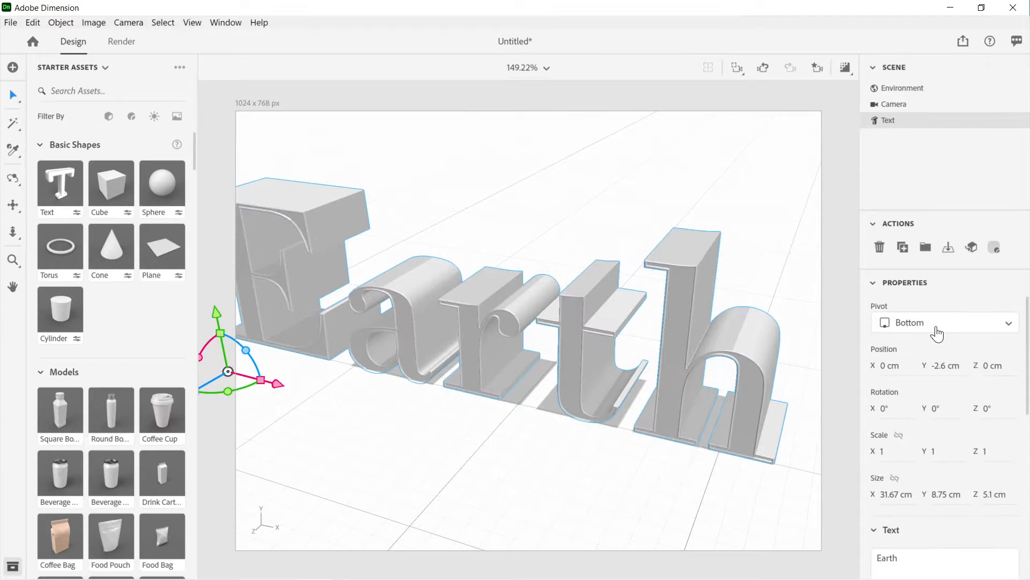
{"action": "scroll", "coordinate": [937, 332], "scroll_direction": "down", "scroll_amount": 6}
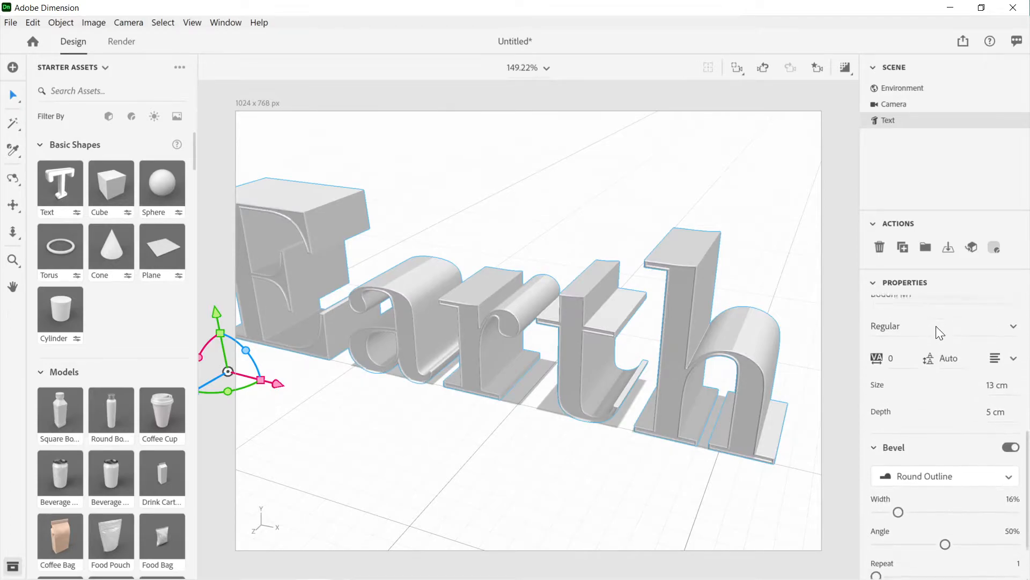
{"action": "key", "text": "ctrl+z"}
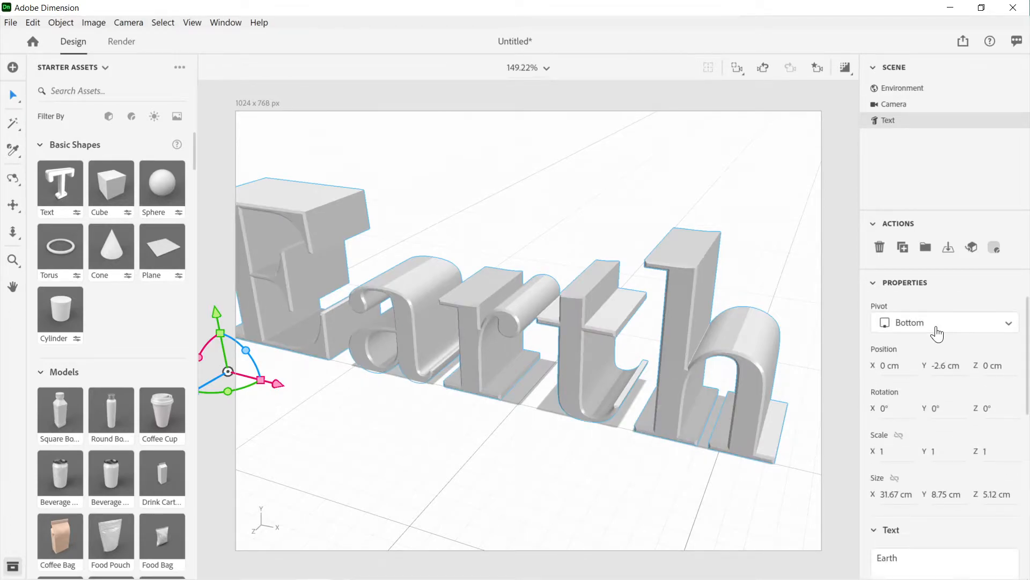
{"action": "scroll", "coordinate": [936, 326], "scroll_direction": "down", "scroll_amount": 8}
{"action": "scroll", "coordinate": [936, 327], "scroll_direction": "up", "scroll_amount": 3}
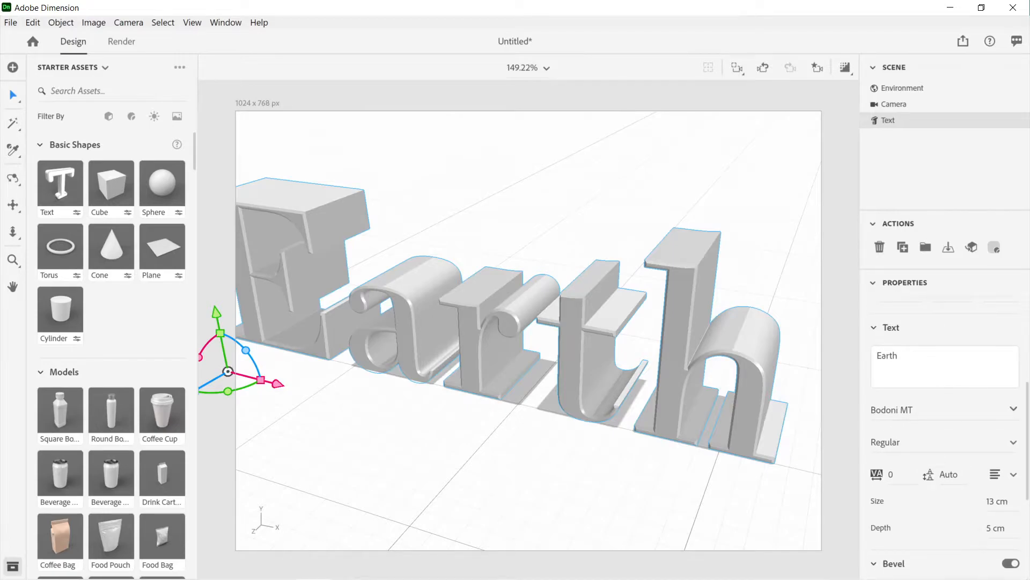
Step: Search the font list for "va" and apply the Nouvelle Vague font to the Earth text
{"action": "left_click", "coordinate": [1013, 409]}
{"action": "key", "text": "ctrl+a"}
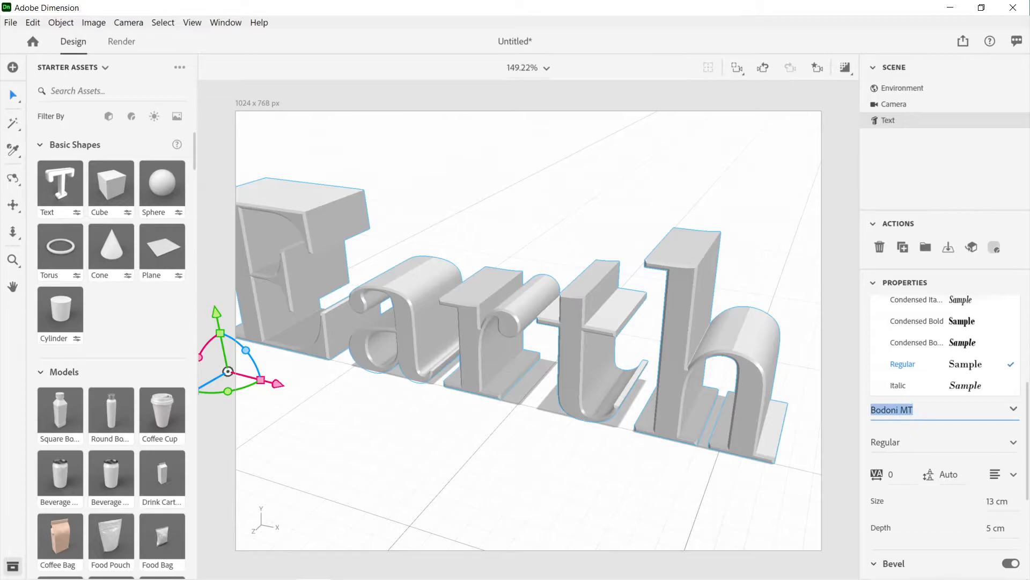
{"action": "type", "text": "nouvel"}
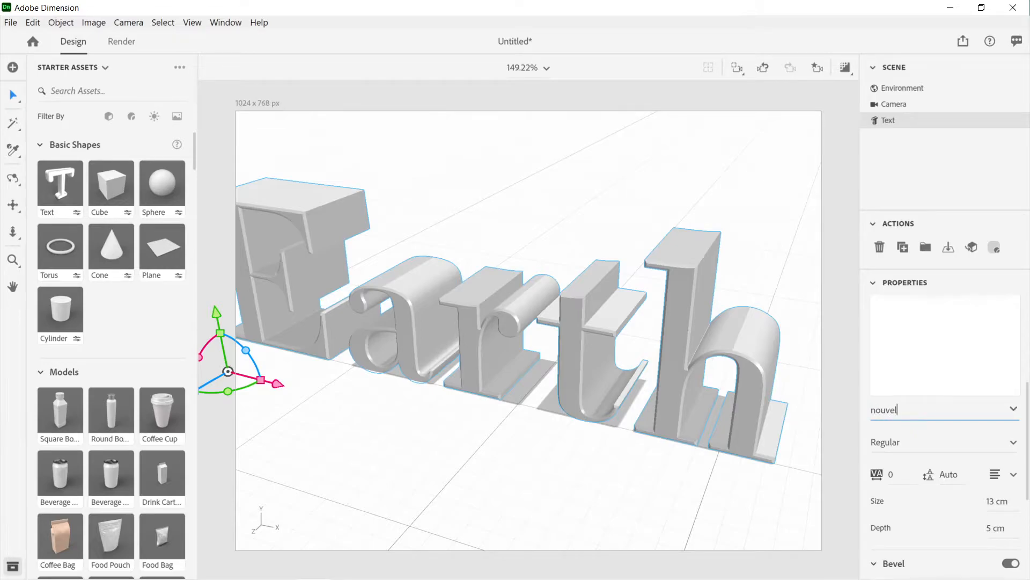
{"action": "key", "text": "BackSpace"}
{"action": "key", "text": "BackSpace"}
{"action": "key", "text": "BackSpace"}
{"action": "key", "text": "BackSpace"}
{"action": "key", "text": "BackSpace"}
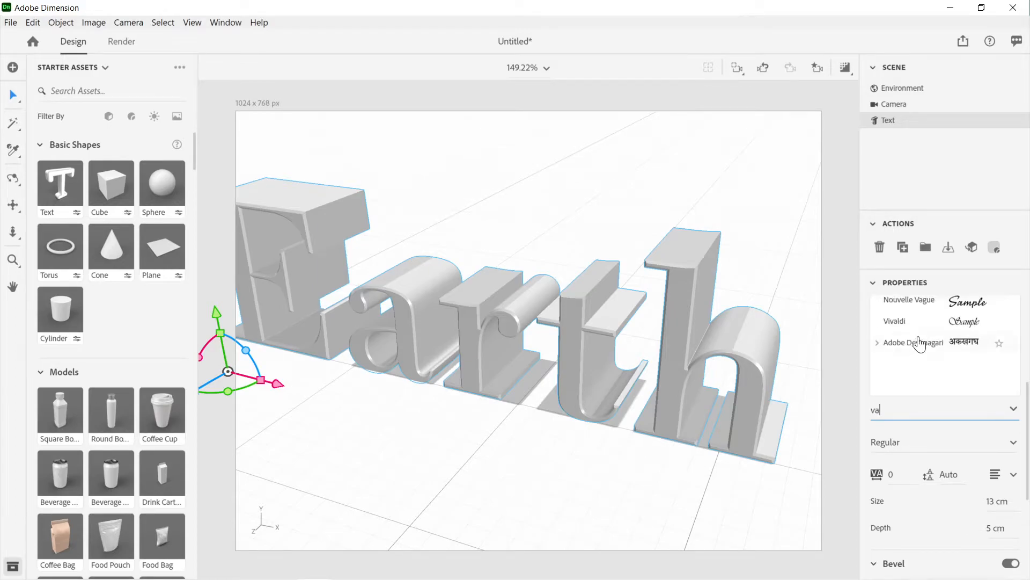
{"action": "left_click", "coordinate": [913, 304]}
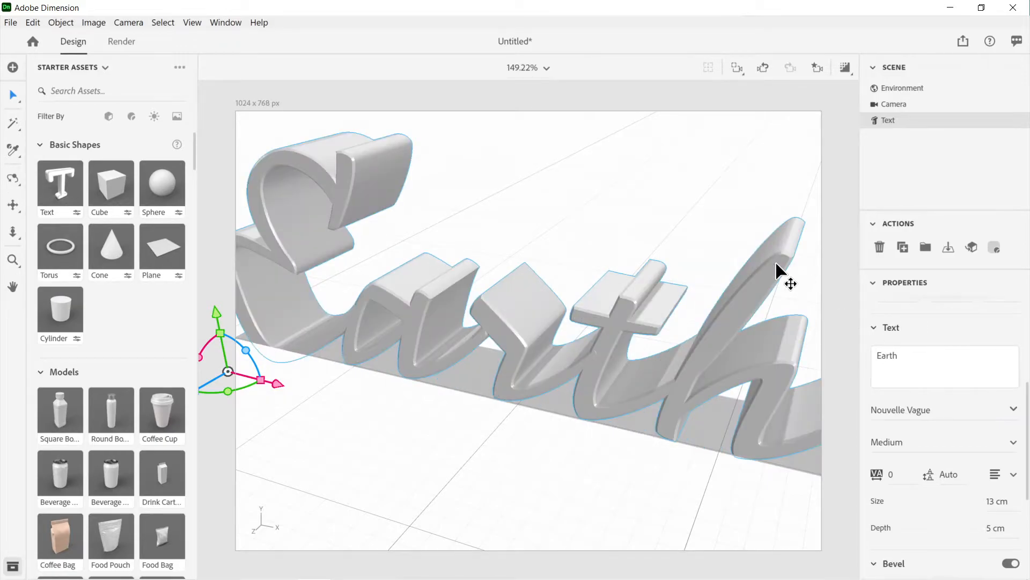
Step: Set the extrusion depth of the Earth text to 0 cm
{"action": "scroll", "coordinate": [777, 264], "scroll_direction": "down", "scroll_amount": 3}
{"action": "scroll", "coordinate": [893, 302], "scroll_direction": "down", "scroll_amount": 5}
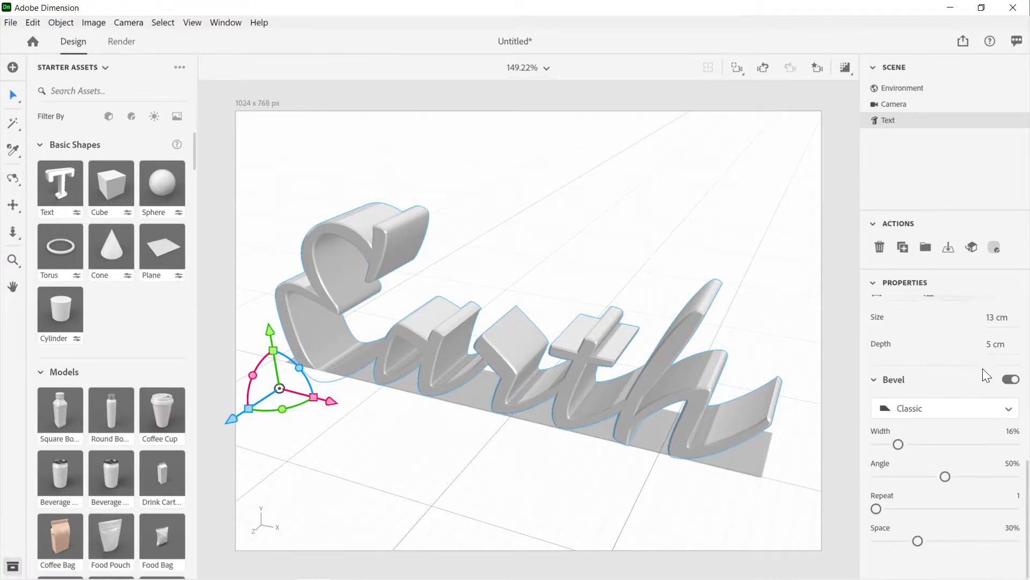
{"action": "left_click_drag", "start_coordinate": [992, 351], "coordinate": [961, 351]}
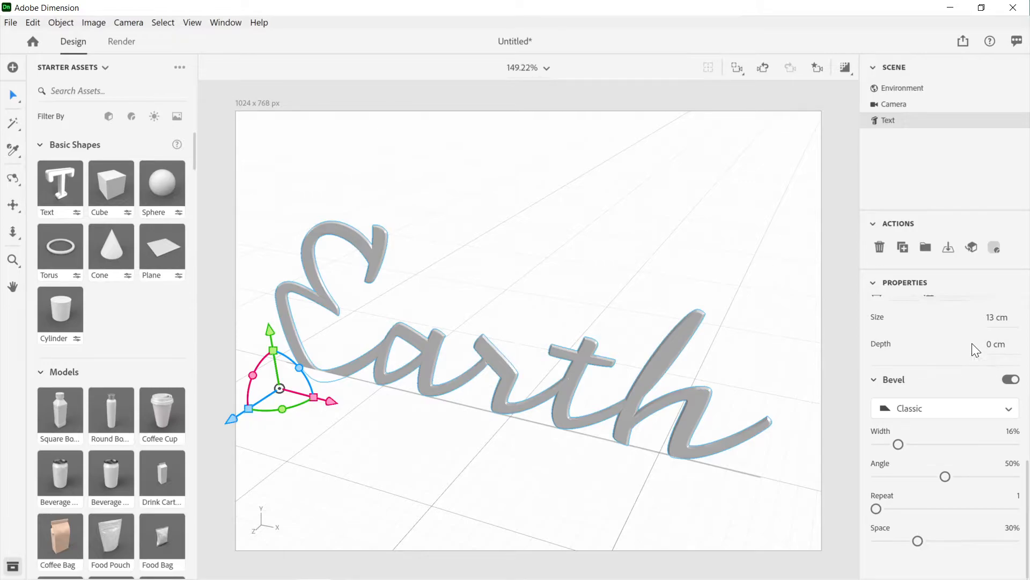
Step: Turn the Earth text's bevel off and back on to compare its shape
{"action": "left_click", "coordinate": [1012, 380]}
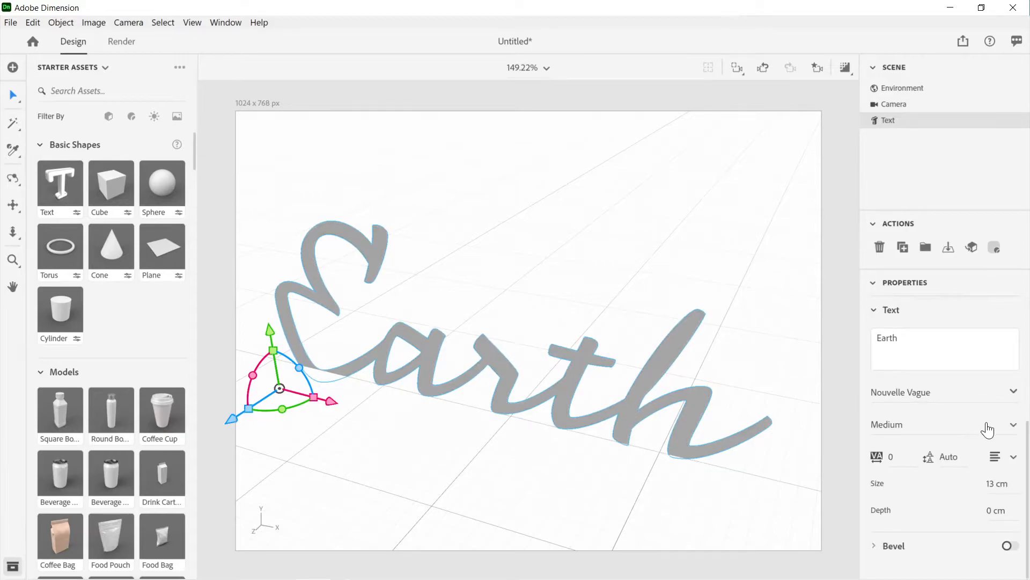
{"action": "left_click", "coordinate": [880, 550]}
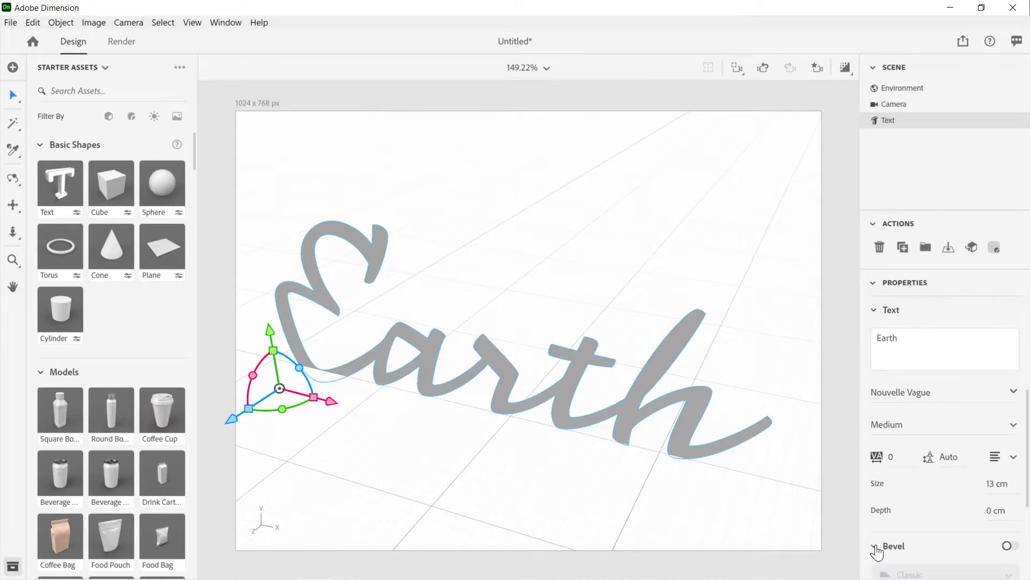
{"action": "left_click_drag", "start_coordinate": [1027, 438], "coordinate": [1028, 489]}
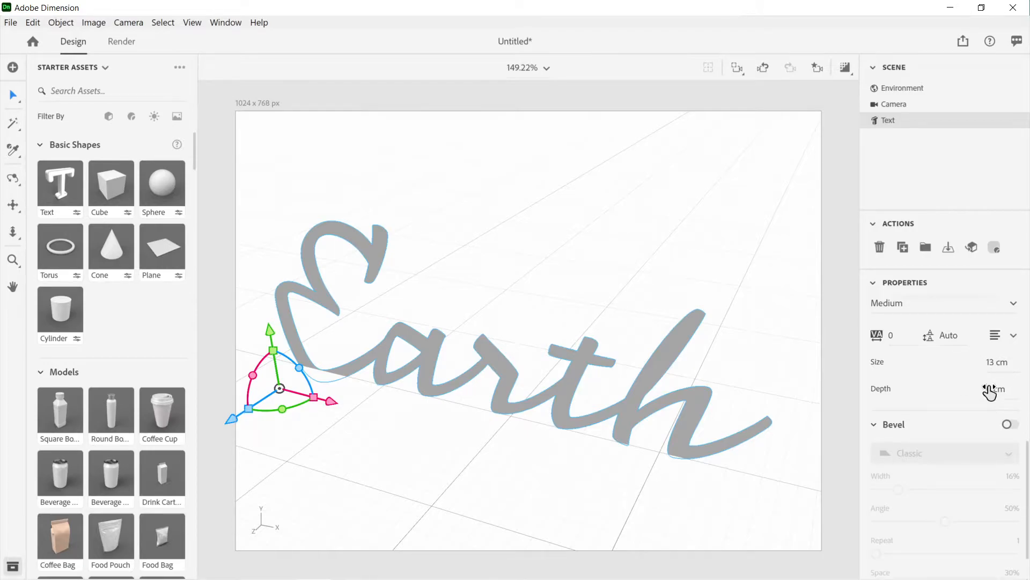
{"action": "left_click", "coordinate": [1010, 426]}
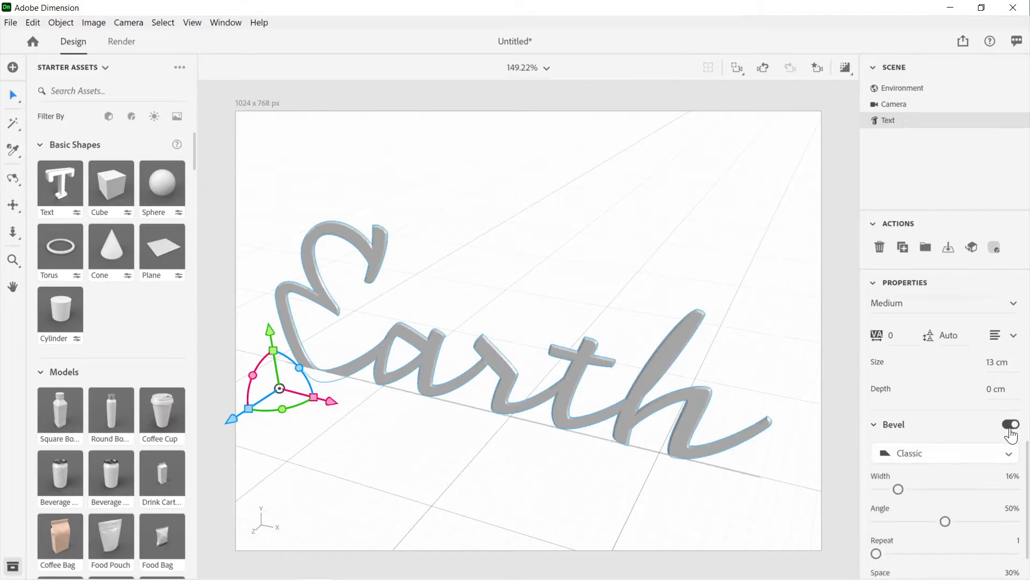
Step: Increase the Earth text's bevel width to 84% and view the letters from a steeper side angle
{"action": "scroll", "coordinate": [993, 424], "scroll_direction": "down", "scroll_amount": 1}
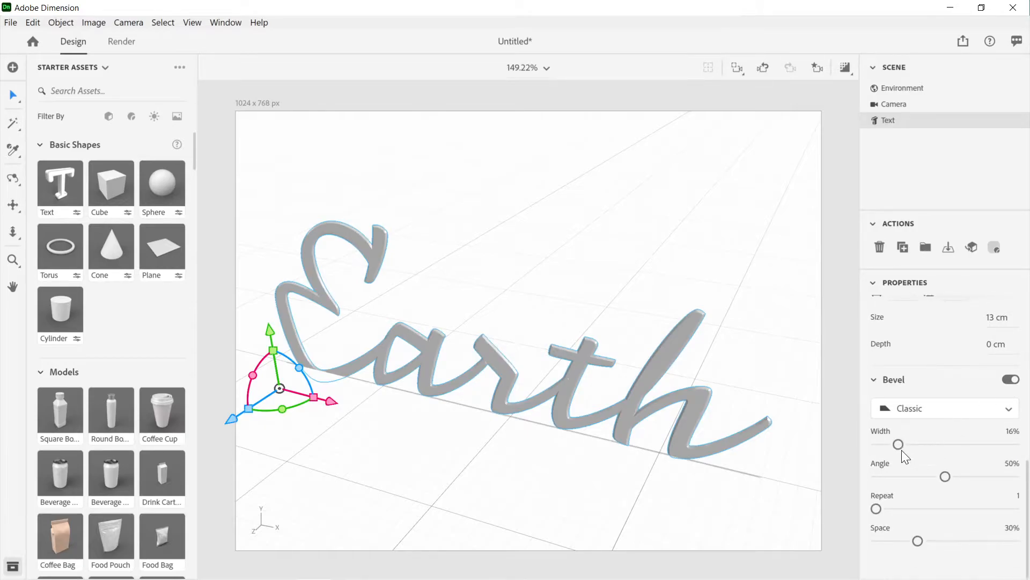
{"action": "left_click_drag", "start_coordinate": [900, 448], "coordinate": [994, 475]}
{"action": "right_click_drag", "start_coordinate": [677, 404], "coordinate": [593, 405]}
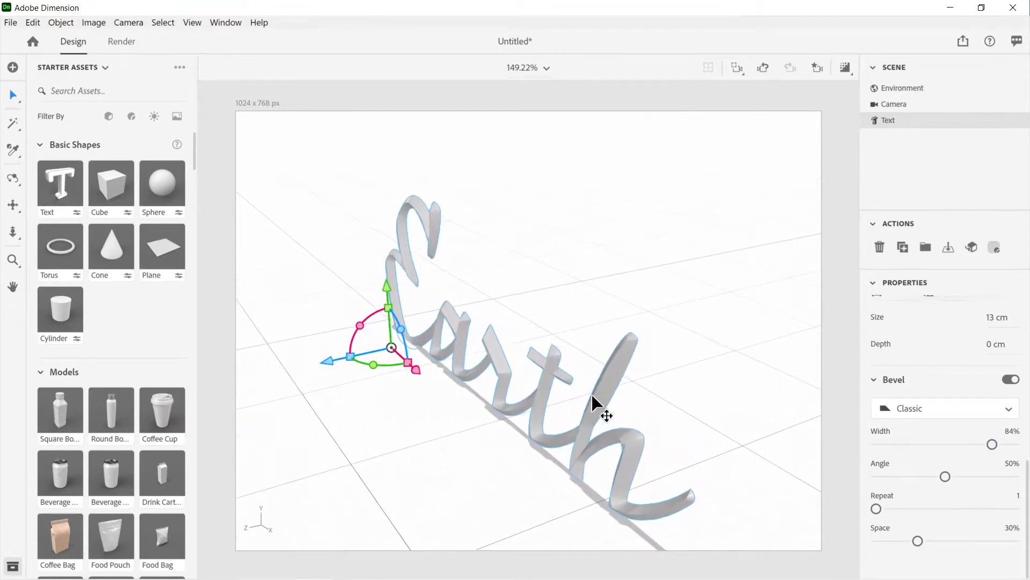
Step: Examine the beveled Earth letters up close from the side and from the front
{"action": "scroll", "coordinate": [591, 393], "scroll_direction": "up", "scroll_amount": 2}
{"action": "scroll", "coordinate": [592, 396], "scroll_direction": "up", "scroll_amount": 1}
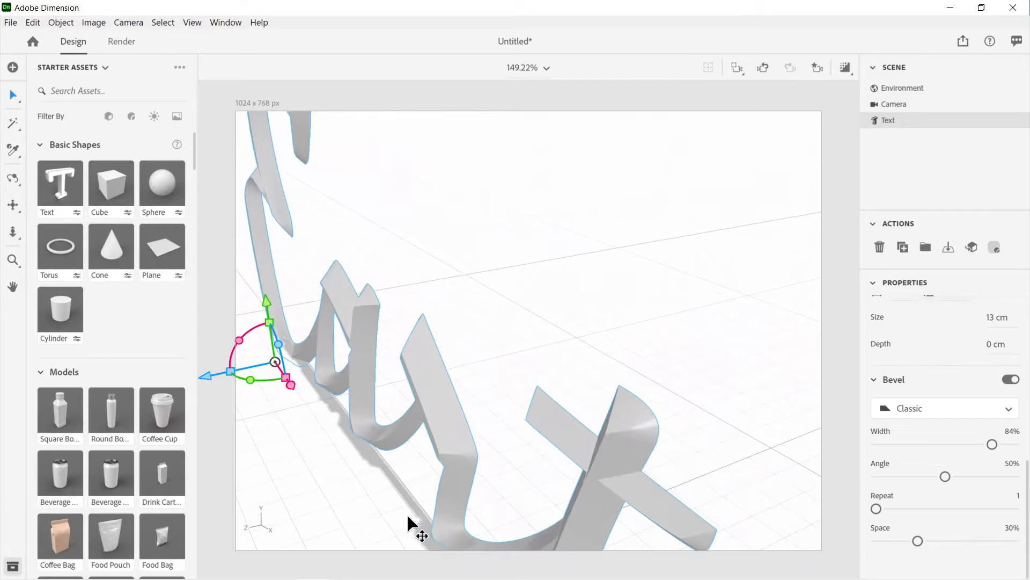
{"action": "left_click_drag", "start_coordinate": [637, 455], "coordinate": [617, 311]}
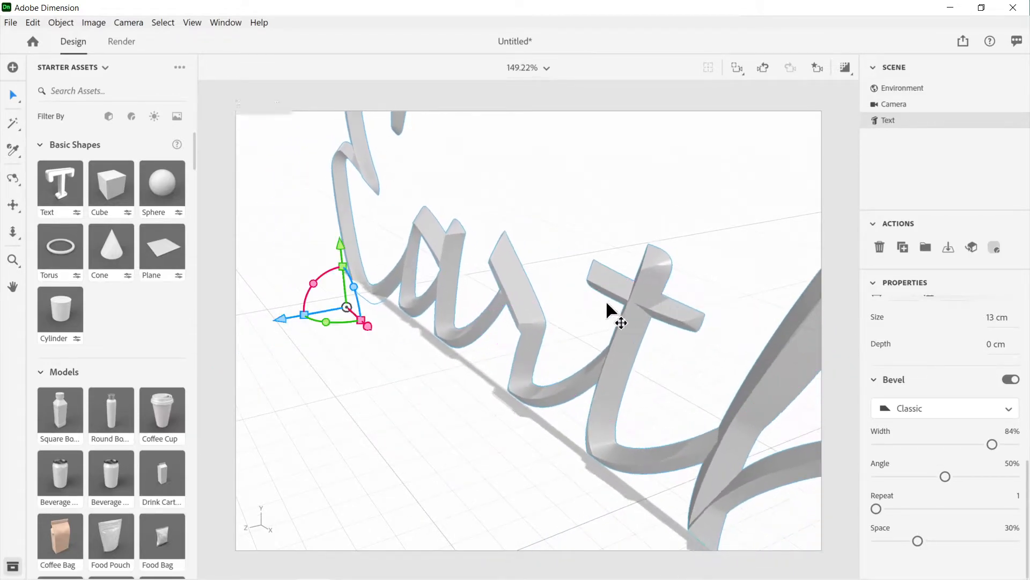
{"action": "right_click_drag", "start_coordinate": [434, 374], "coordinate": [537, 349]}
{"action": "scroll", "coordinate": [534, 344], "scroll_direction": "down", "scroll_amount": 5}
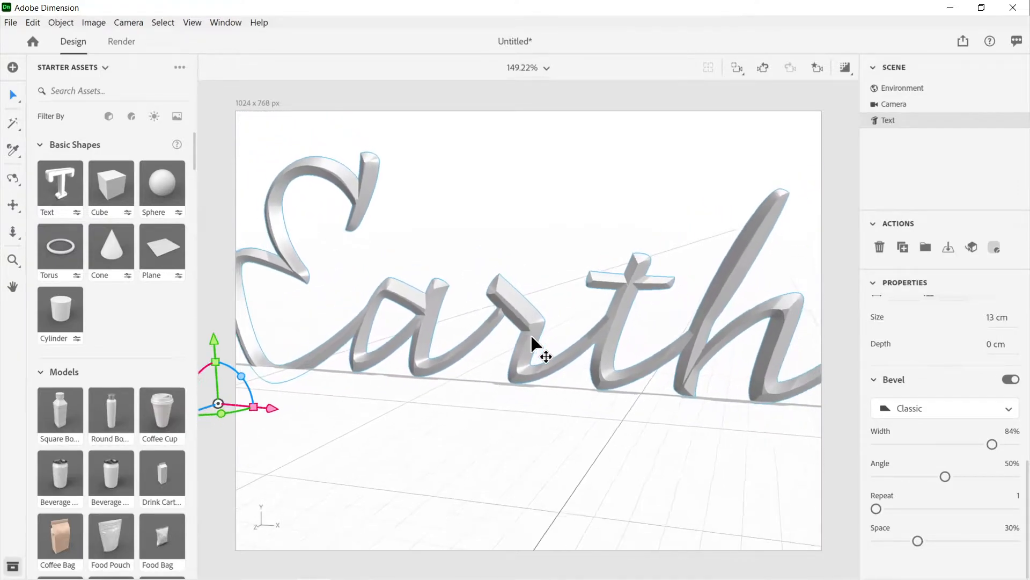
{"action": "right_click_drag", "start_coordinate": [761, 356], "coordinate": [661, 367]}
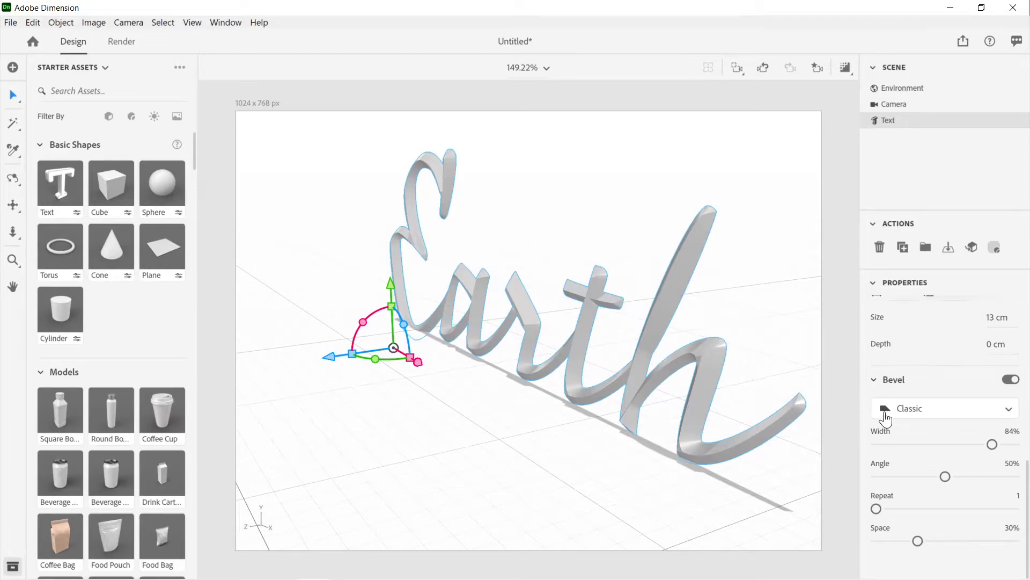
Step: Try the Earth text's bevel at angle 69%, and try angle 0% with width 76% and space 22%
{"action": "left_click_drag", "start_coordinate": [947, 477], "coordinate": [971, 483]}
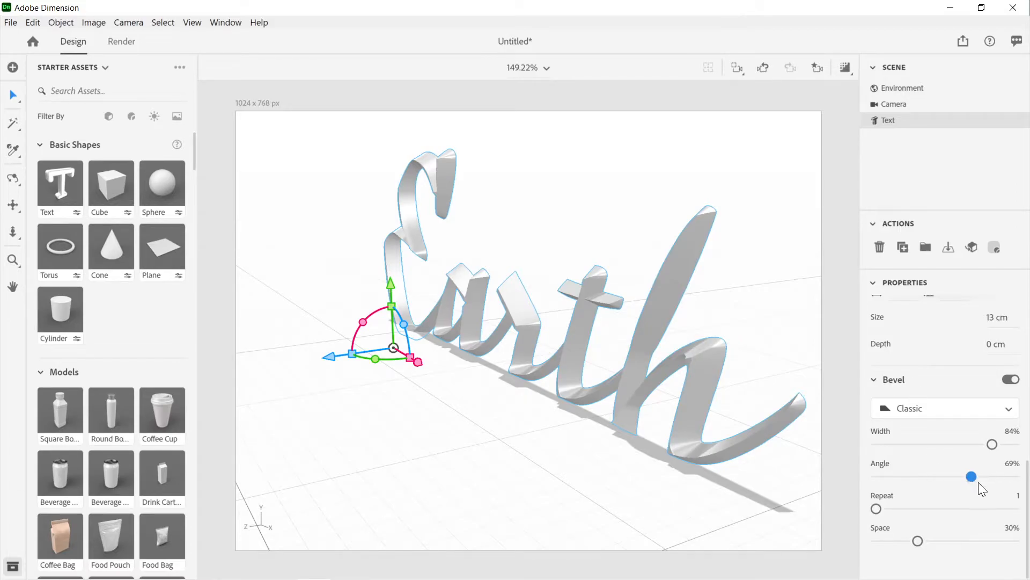
{"action": "left_click_drag", "start_coordinate": [975, 482], "coordinate": [866, 485]}
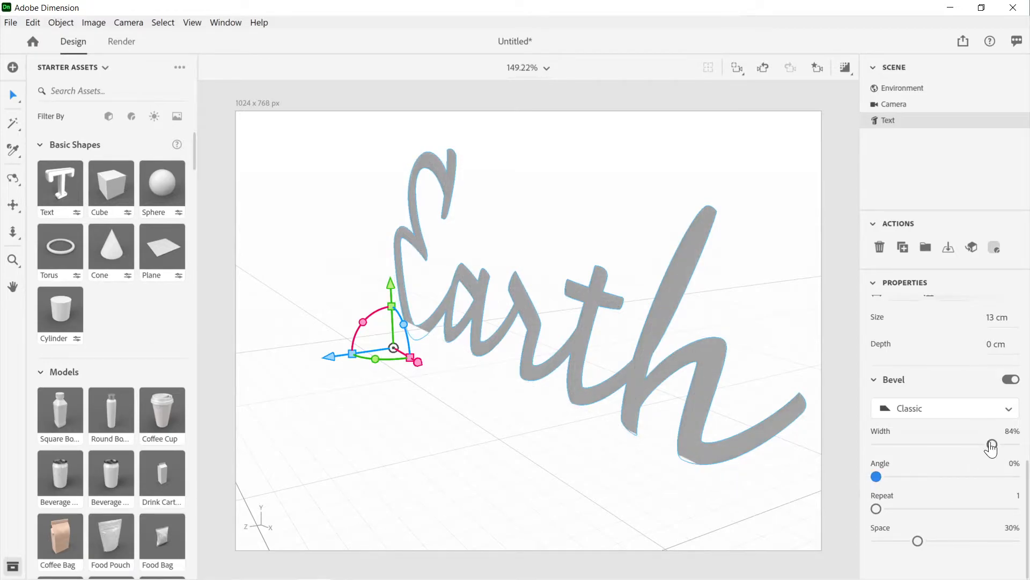
{"action": "left_click_drag", "start_coordinate": [982, 445], "coordinate": [939, 452]}
{"action": "mouse_move", "coordinate": [918, 542]}
{"action": "left_mouse_down"}
{"action": "mouse_move", "coordinate": [882, 543]}
{"action": "mouse_move", "coordinate": [1014, 541]}
{"action": "mouse_move", "coordinate": [902, 545]}
{"action": "left_mouse_up"}
{"action": "left_click_drag", "start_coordinate": [876, 507], "coordinate": [836, 516]}
{"action": "left_click_drag", "start_coordinate": [901, 541], "coordinate": [900, 571]}
{"action": "right_click_drag", "start_coordinate": [709, 361], "coordinate": [773, 396]}
{"action": "left_click_drag", "start_coordinate": [881, 446], "coordinate": [930, 452]}
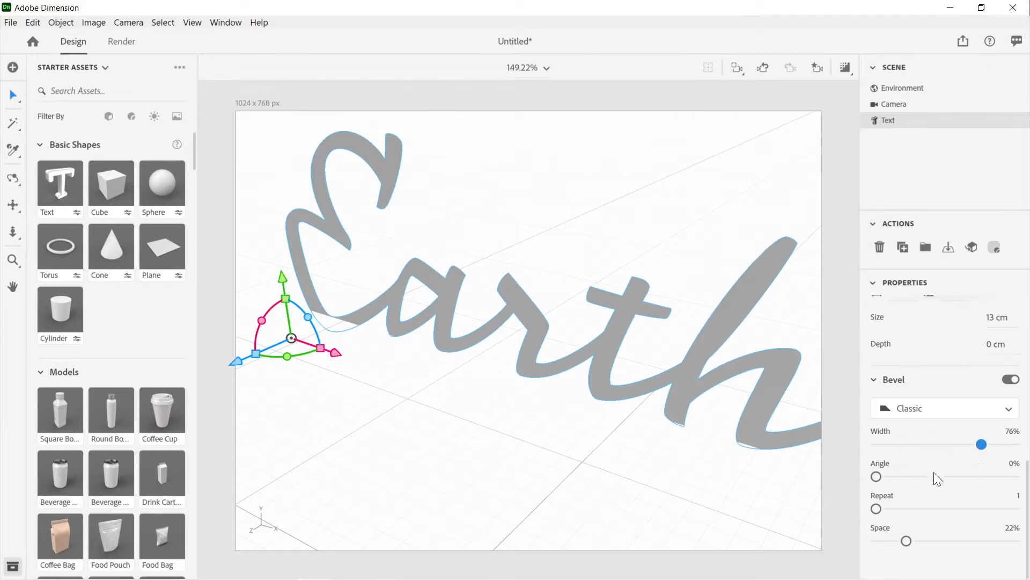
Step: Try bevel angle 67%, and set the Earth text's bevel to width 0%, angle 100%, repeat 10 and space 100%
{"action": "left_click_drag", "start_coordinate": [877, 479], "coordinate": [973, 490]}
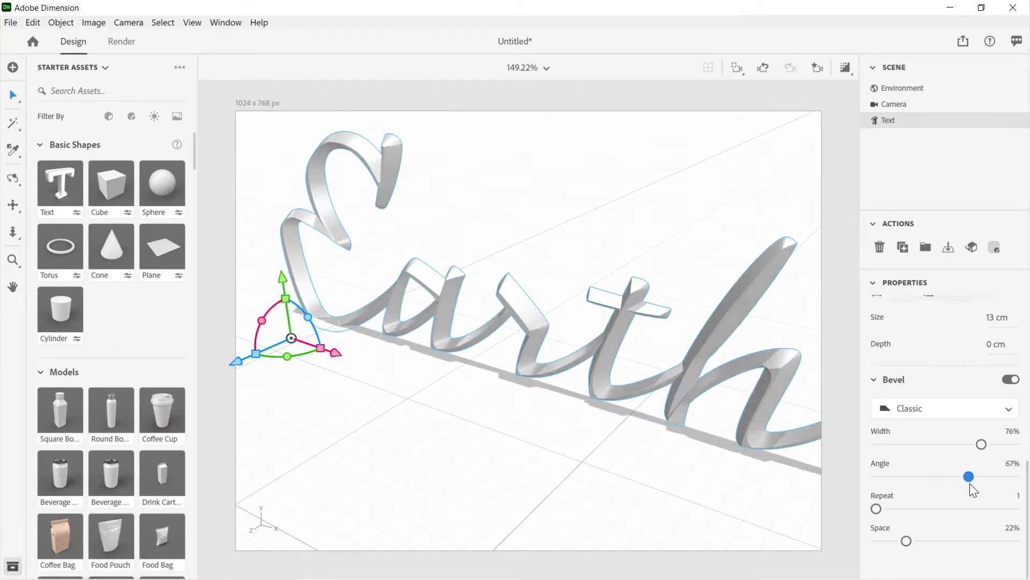
{"action": "left_click_drag", "start_coordinate": [987, 444], "coordinate": [873, 454]}
{"action": "left_click_drag", "start_coordinate": [969, 481], "coordinate": [1026, 484]}
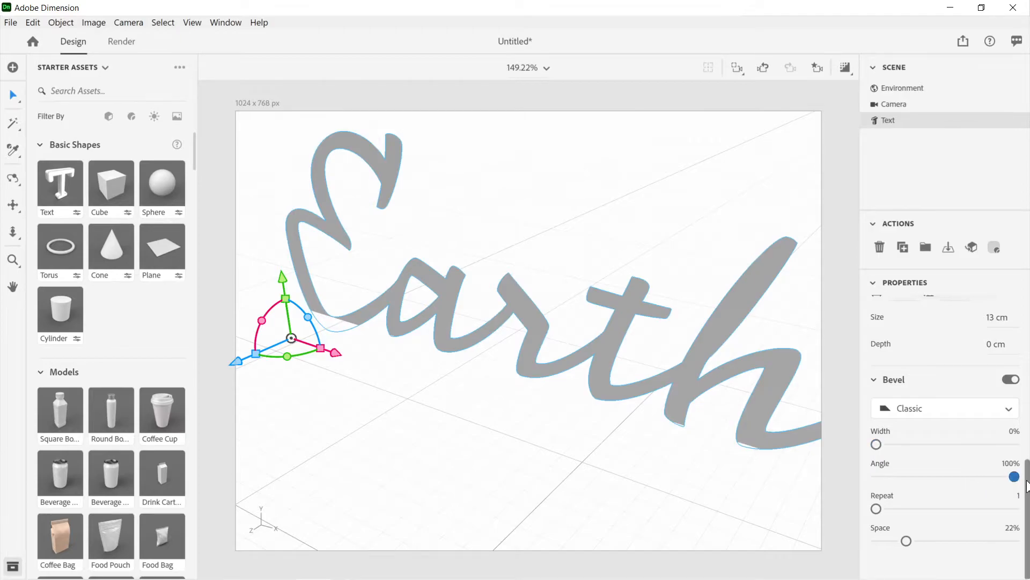
{"action": "left_click_drag", "start_coordinate": [876, 509], "coordinate": [1015, 509]}
{"action": "left_click_drag", "start_coordinate": [907, 542], "coordinate": [1026, 542]}
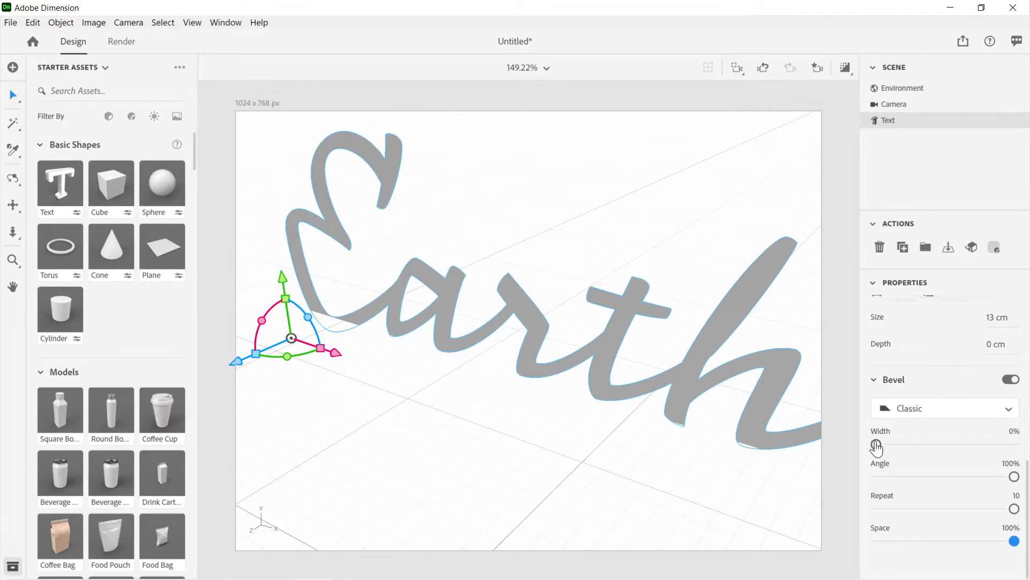
Step: Set the Earth text's depth to 1 cm and bevel width to 79%, and view the letters from the side
{"action": "left_click", "coordinate": [994, 345]}
{"action": "type", "text": "4"}
{"action": "key", "text": "Return"}
{"action": "left_click_drag", "start_coordinate": [999, 344], "coordinate": [987, 345]}
{"action": "left_click_drag", "start_coordinate": [987, 345], "coordinate": [993, 349]}
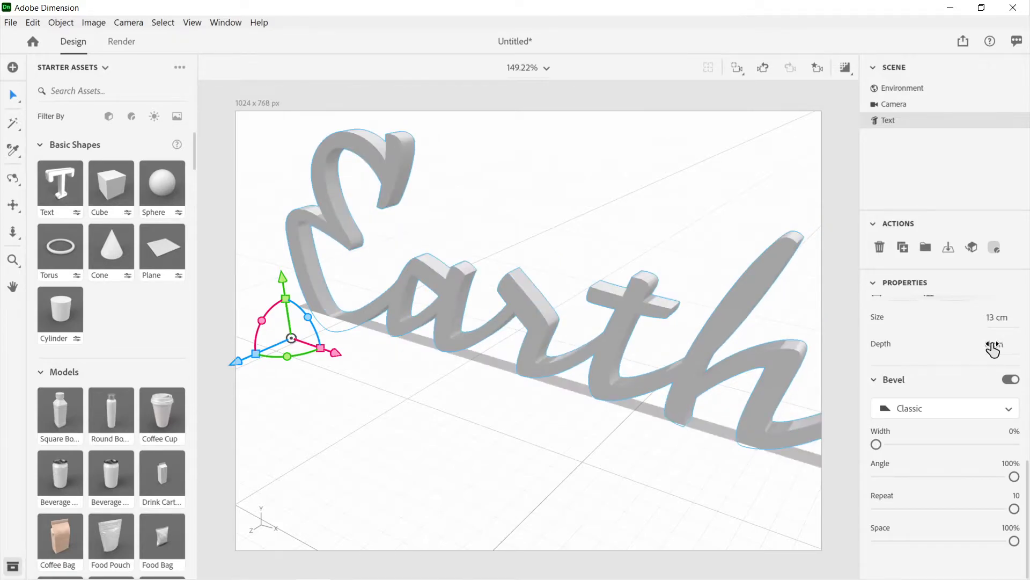
{"action": "left_click_drag", "start_coordinate": [876, 444], "coordinate": [986, 446]}
{"action": "right_click_drag", "start_coordinate": [794, 389], "coordinate": [693, 383]}
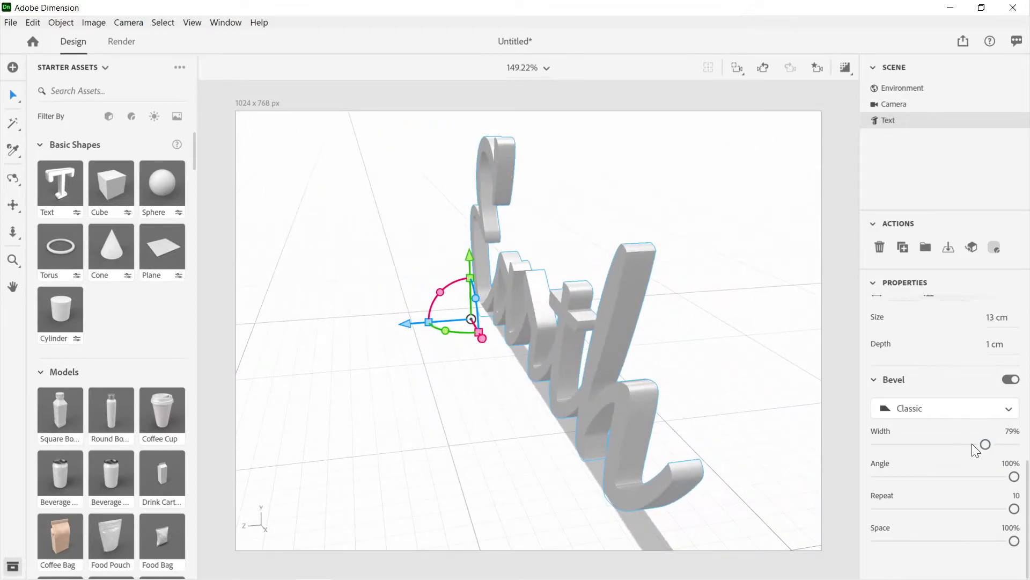
Step: Reset the Earth text's depth to 0 cm, its bevel width, angle and space to 0%, and repeat to 1
{"action": "left_click_drag", "start_coordinate": [986, 445], "coordinate": [871, 454]}
{"action": "left_click_drag", "start_coordinate": [999, 346], "coordinate": [991, 346]}
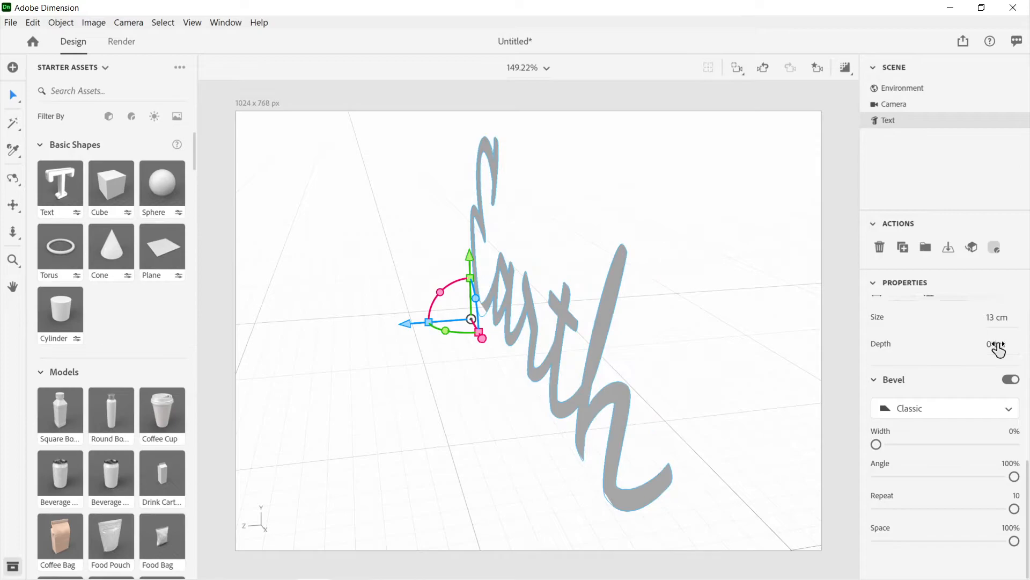
{"action": "left_click_drag", "start_coordinate": [877, 445], "coordinate": [971, 464]}
{"action": "left_click_drag", "start_coordinate": [1014, 476], "coordinate": [864, 491]}
{"action": "left_click_drag", "start_coordinate": [1014, 510], "coordinate": [847, 536]}
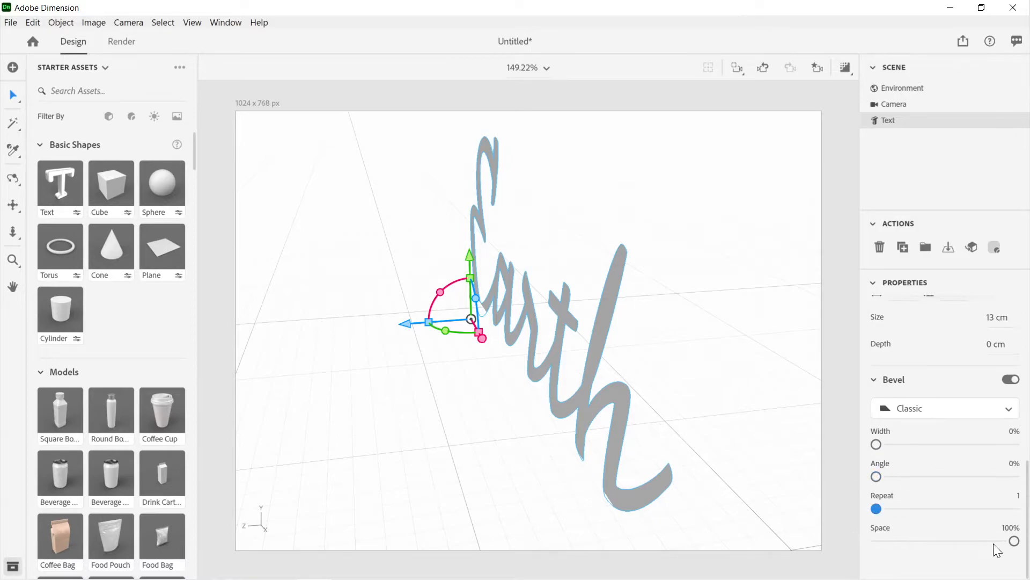
{"action": "left_click", "coordinate": [876, 541]}
{"action": "mouse_move", "coordinate": [876, 445]}
{"action": "left_mouse_down"}
{"action": "mouse_move", "coordinate": [990, 445]}
{"action": "mouse_move", "coordinate": [869, 449]}
{"action": "left_mouse_up"}
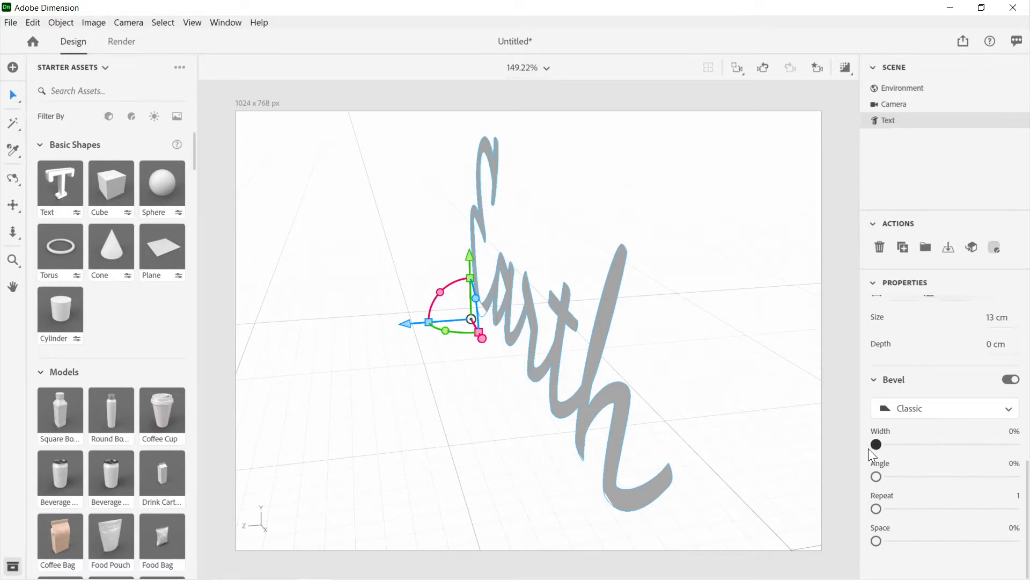
Step: Turn the Earth text's bevel off and back on, and try a 2 cm depth before returning it to 0 cm
{"action": "left_click", "coordinate": [1011, 379]}
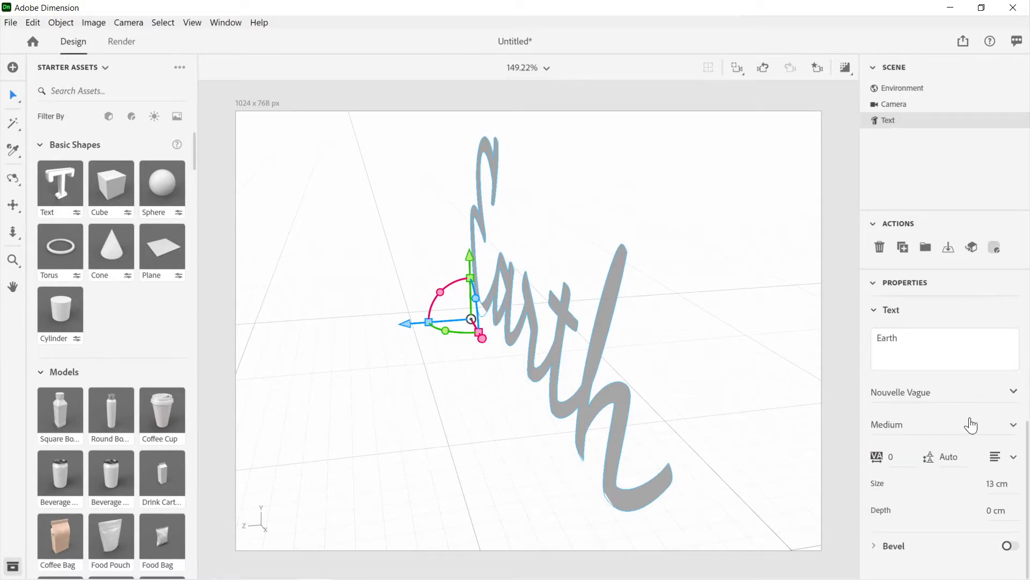
{"action": "left_click", "coordinate": [1009, 545]}
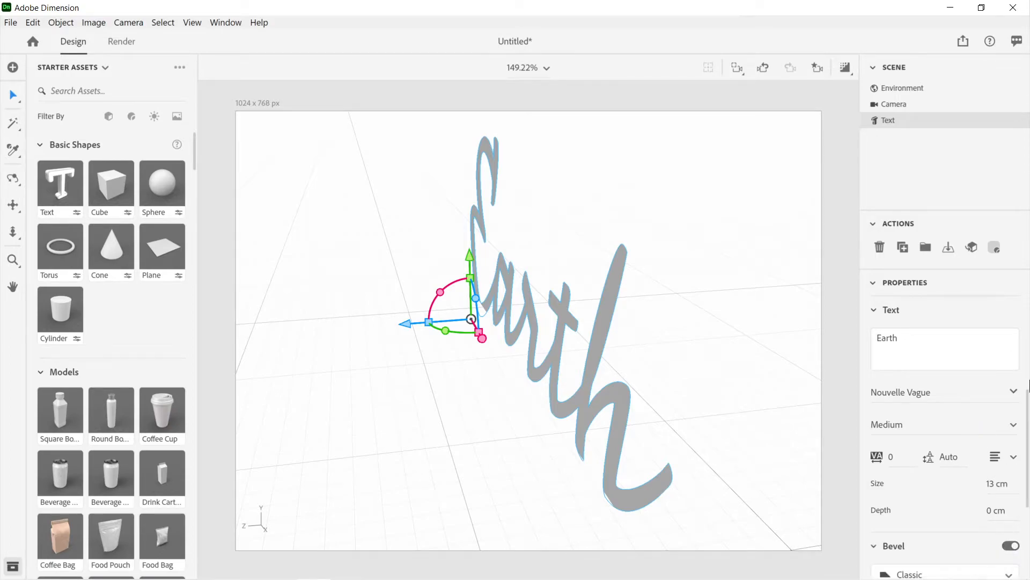
{"action": "scroll", "coordinate": [1029, 385], "scroll_direction": "down", "scroll_amount": 3}
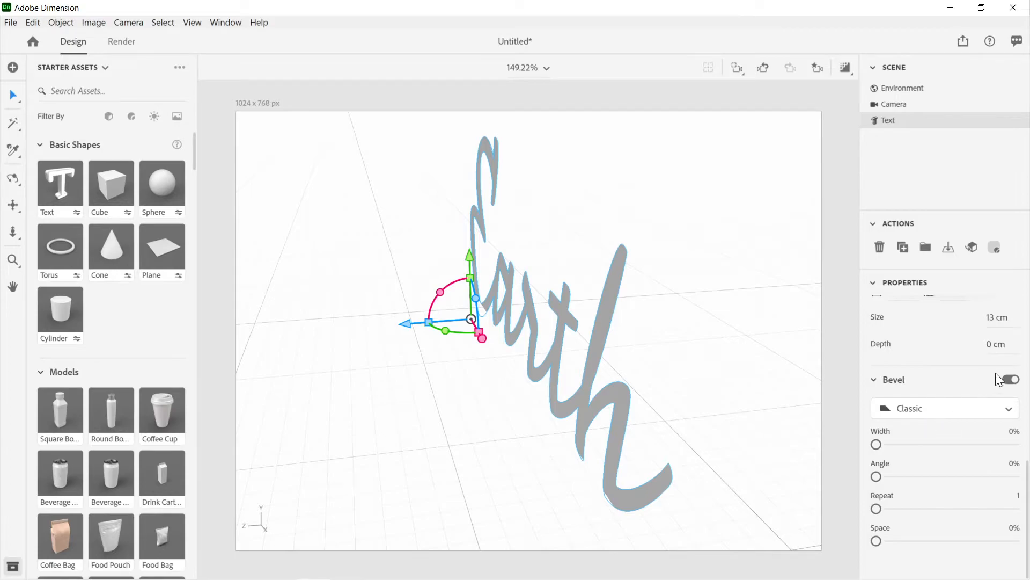
{"action": "left_click_drag", "start_coordinate": [994, 349], "coordinate": [1006, 350]}
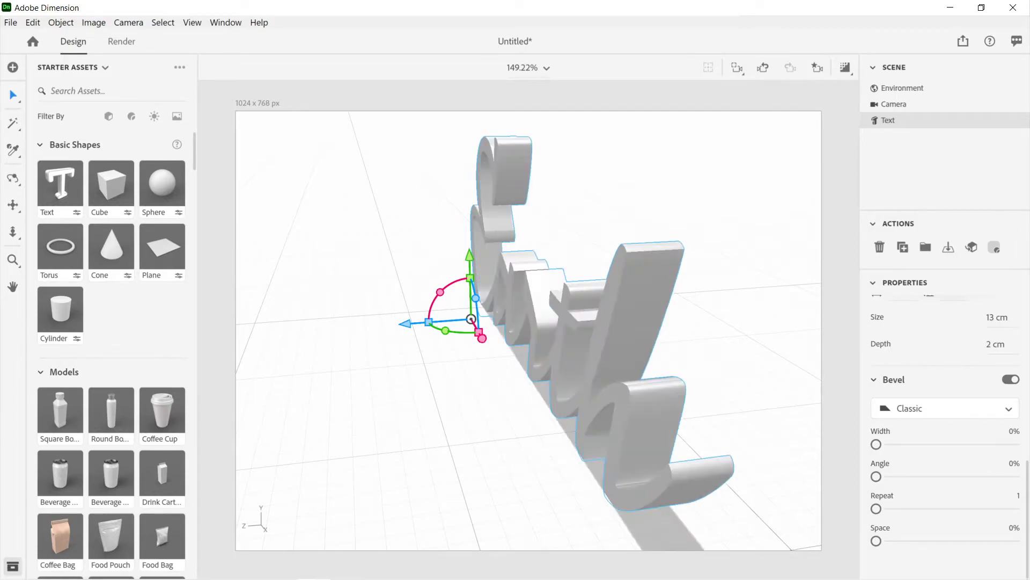
{"action": "left_click_drag", "start_coordinate": [876, 445], "coordinate": [862, 461]}
{"action": "left_click_drag", "start_coordinate": [995, 349], "coordinate": [977, 349]}
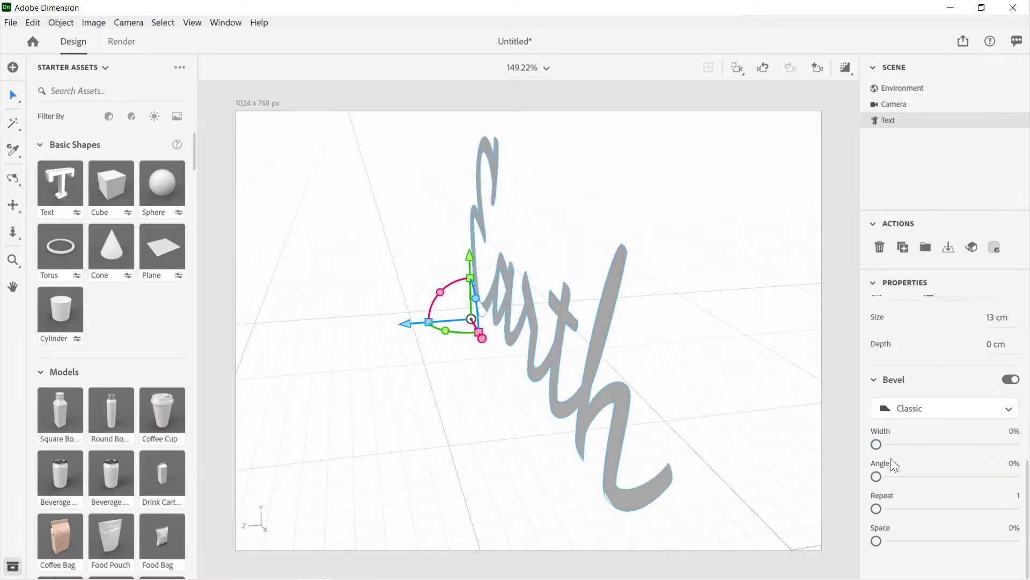
Step: Adjust the Earth text's bevel angle and width at zero depth, setting both to 50%
{"action": "left_click_drag", "start_coordinate": [878, 478], "coordinate": [918, 476]}
{"action": "left_click_drag", "start_coordinate": [877, 444], "coordinate": [851, 453]}
{"action": "left_click_drag", "start_coordinate": [919, 482], "coordinate": [865, 485]}
{"action": "left_click_drag", "start_coordinate": [876, 445], "coordinate": [844, 476]}
{"action": "left_click_drag", "start_coordinate": [877, 476], "coordinate": [948, 482]}
{"action": "left_click_drag", "start_coordinate": [877, 449], "coordinate": [944, 449]}
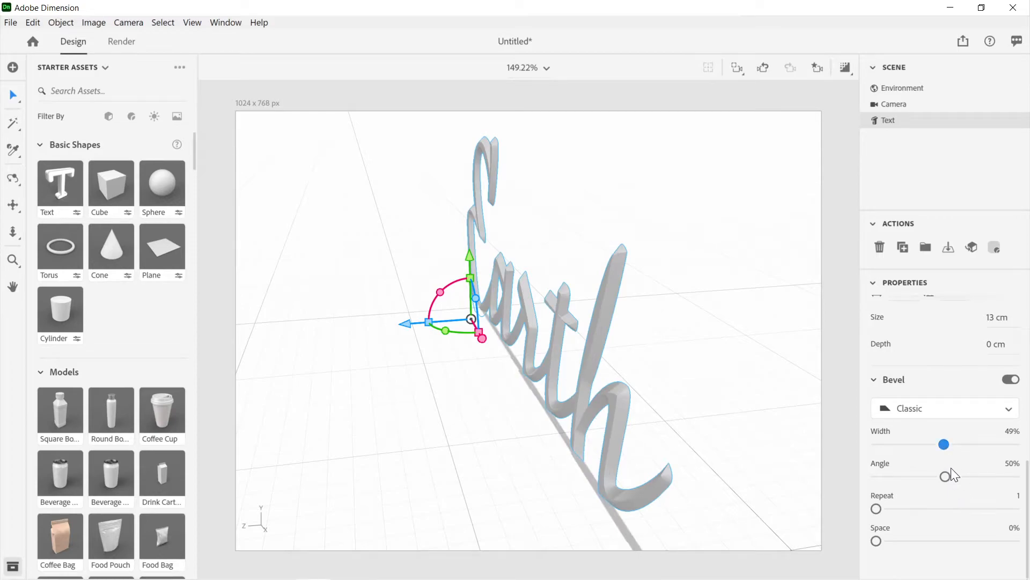
{"action": "left_click_drag", "start_coordinate": [945, 446], "coordinate": [945, 447]}
Step: Increase the Earth text's bevel angle to 79% and width to 81%, keeping repeat at 1
{"action": "left_click_drag", "start_coordinate": [947, 482], "coordinate": [987, 487]}
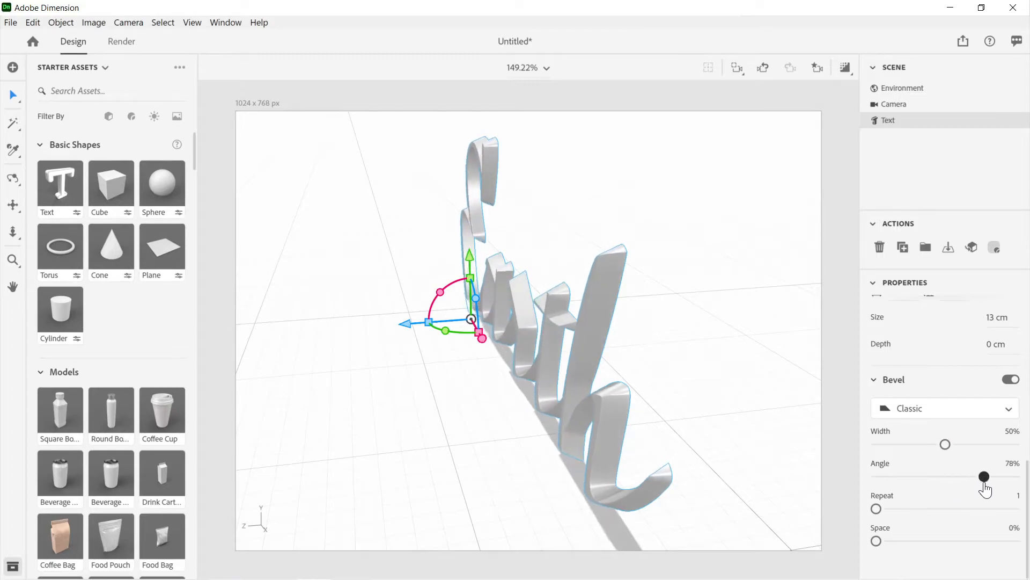
{"action": "left_click_drag", "start_coordinate": [945, 447], "coordinate": [987, 452]}
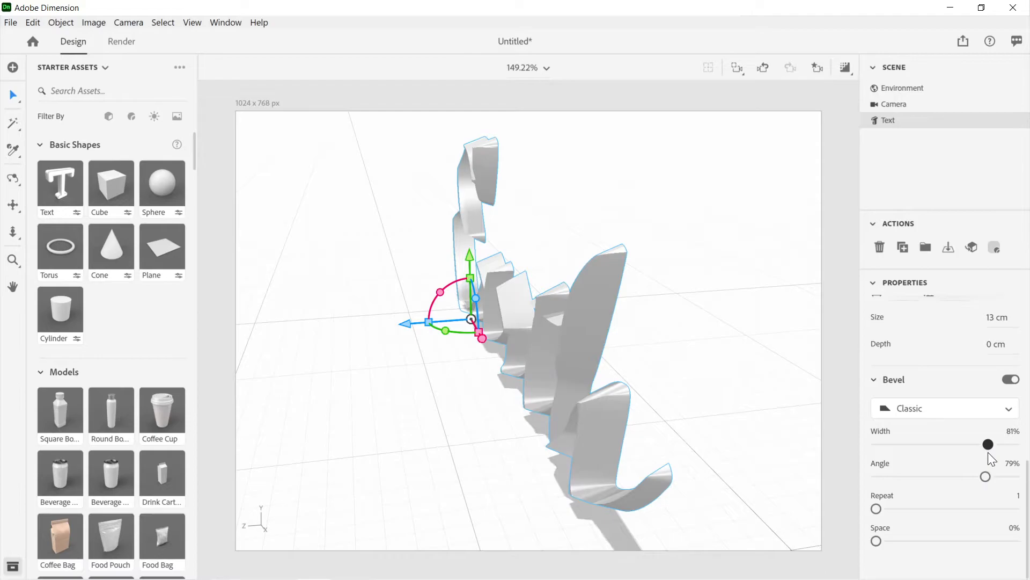
{"action": "right_click_drag", "start_coordinate": [671, 400], "coordinate": [698, 406]}
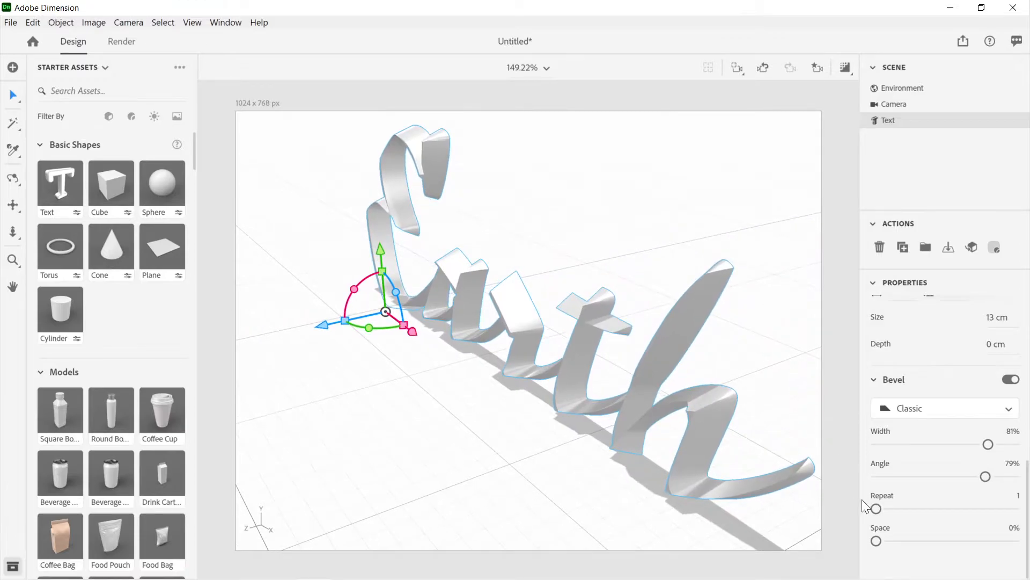
{"action": "left_click_drag", "start_coordinate": [877, 510], "coordinate": [807, 536]}
Step: Try the Round, Convex, Step, Classic Outline and Round Outline bevel shapes on the Earth text
{"action": "left_click", "coordinate": [959, 412]}
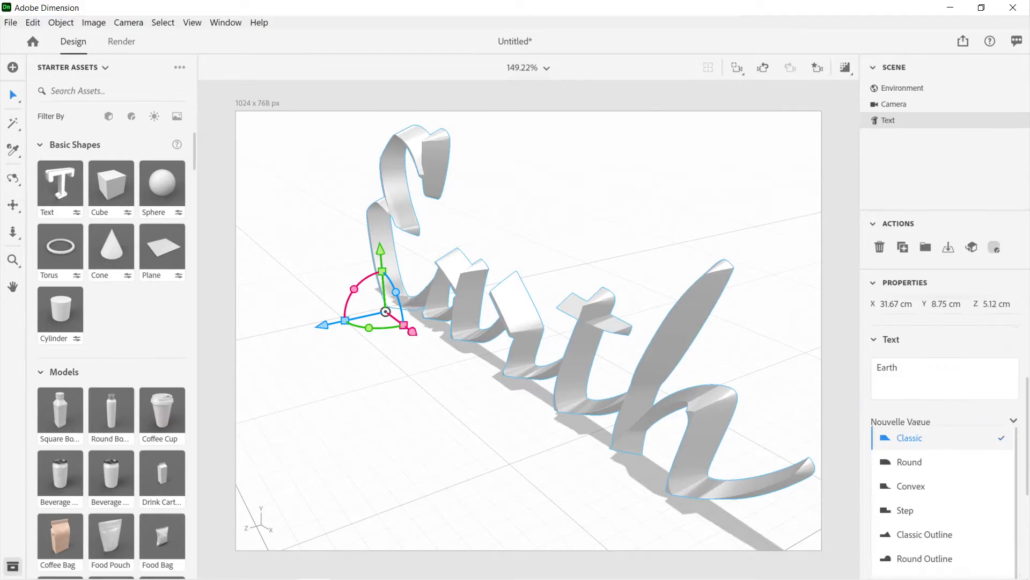
{"action": "left_click", "coordinate": [927, 462]}
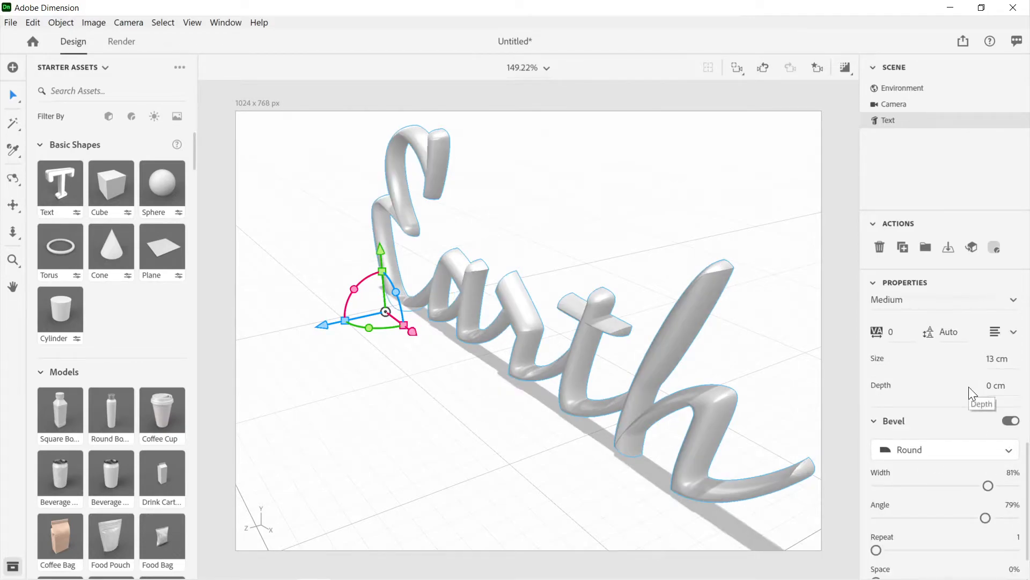
{"action": "scroll", "coordinate": [968, 386], "scroll_direction": "down", "scroll_amount": 1}
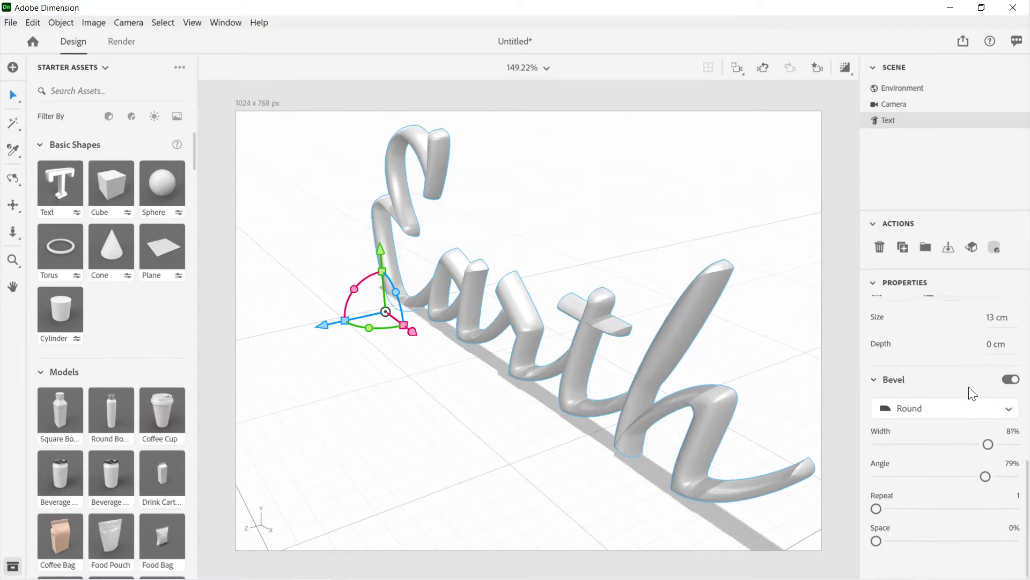
{"action": "left_click", "coordinate": [917, 411]}
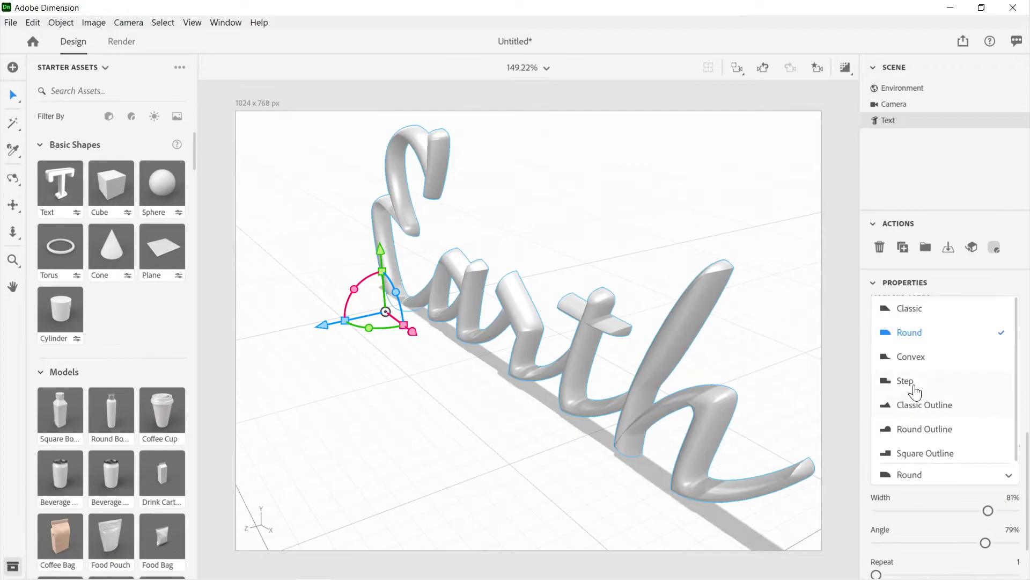
{"action": "left_click", "coordinate": [915, 358]}
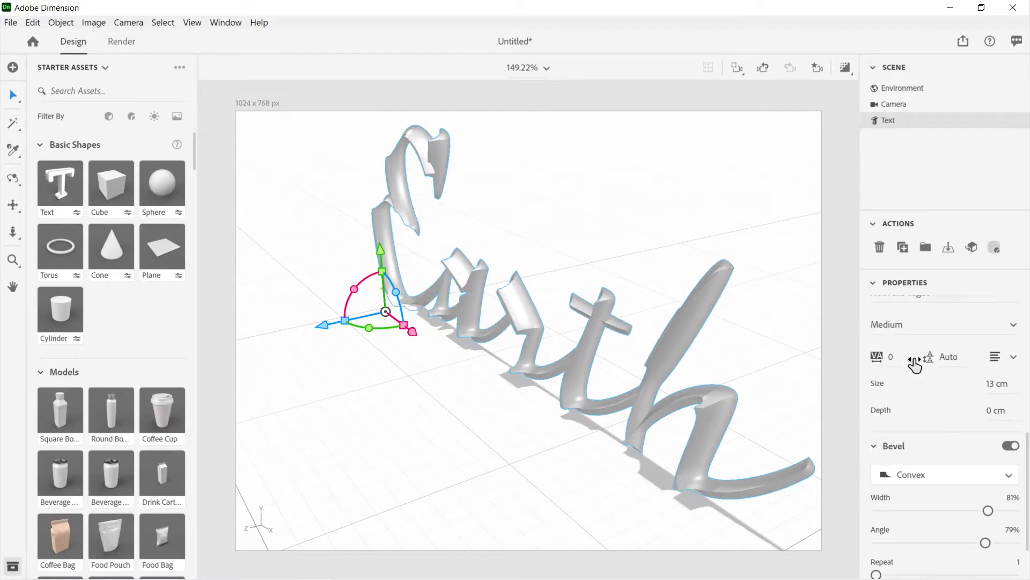
{"action": "left_click", "coordinate": [908, 478]}
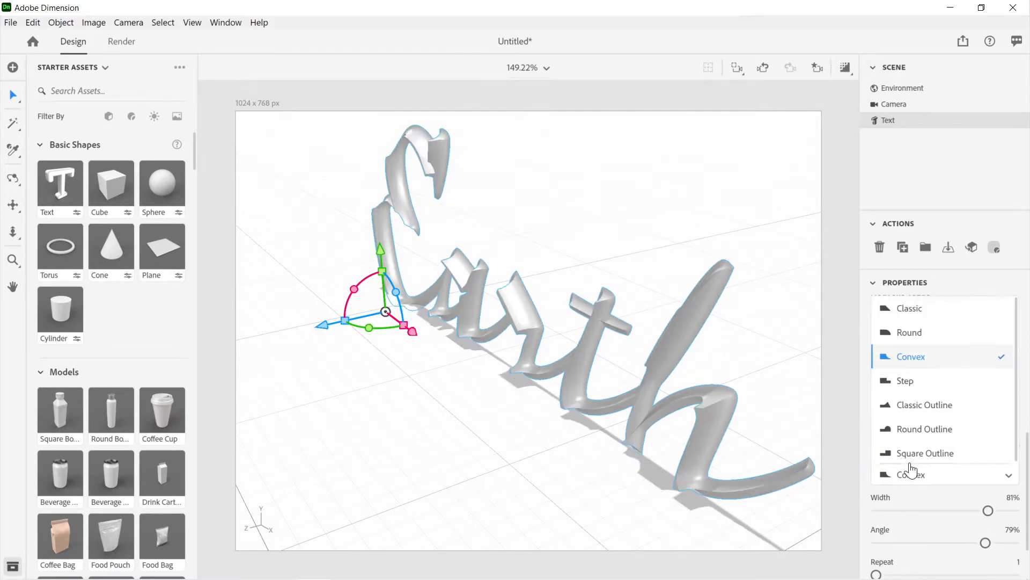
{"action": "left_click", "coordinate": [909, 382]}
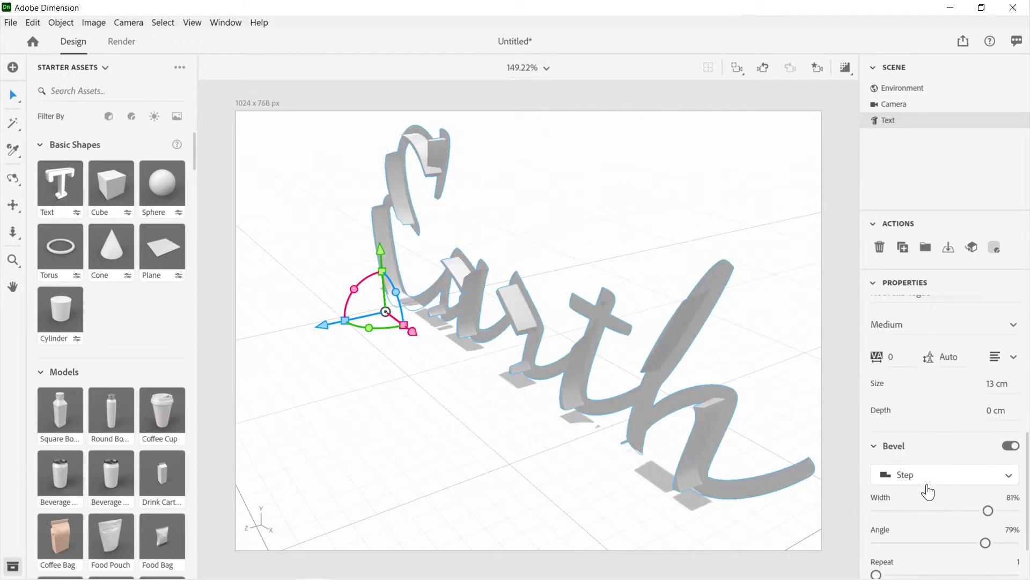
{"action": "left_click", "coordinate": [922, 484]}
{"action": "left_click", "coordinate": [908, 403]}
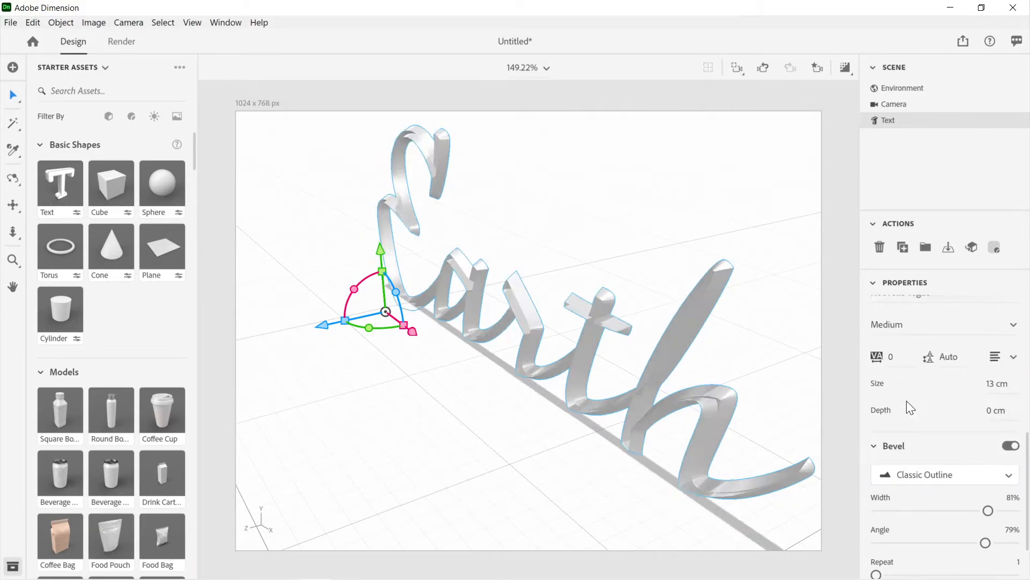
{"action": "left_click", "coordinate": [930, 482]}
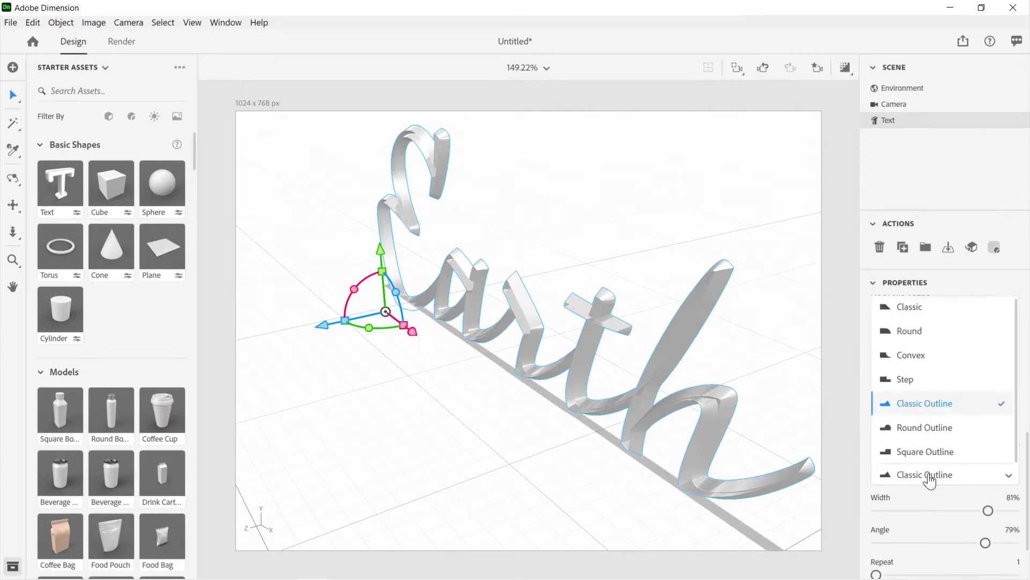
{"action": "left_click", "coordinate": [913, 430]}
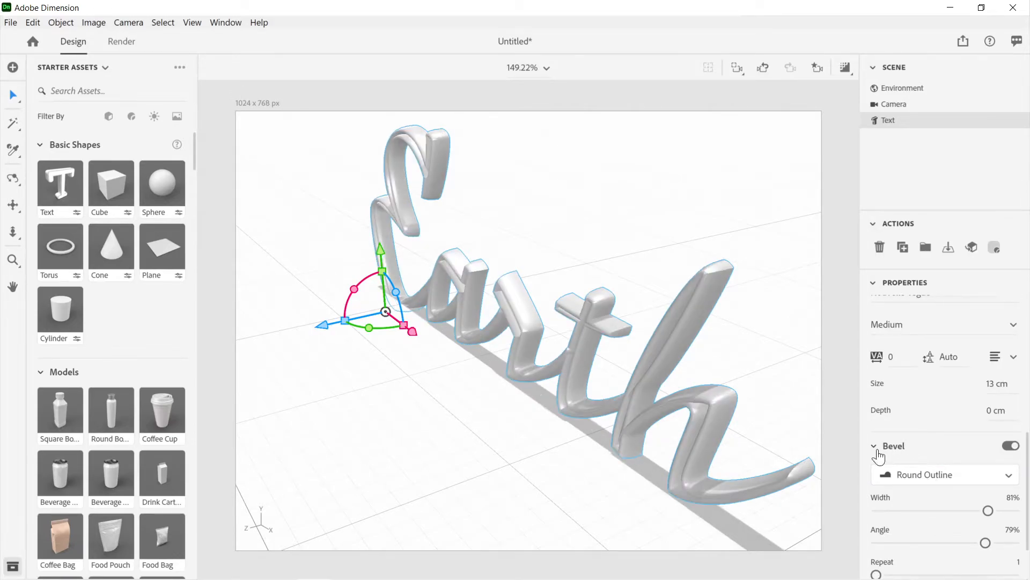
Step: Apply the Square Outline bevel shape to the Earth text and view the letters from a steeper side angle
{"action": "left_click", "coordinate": [910, 482]}
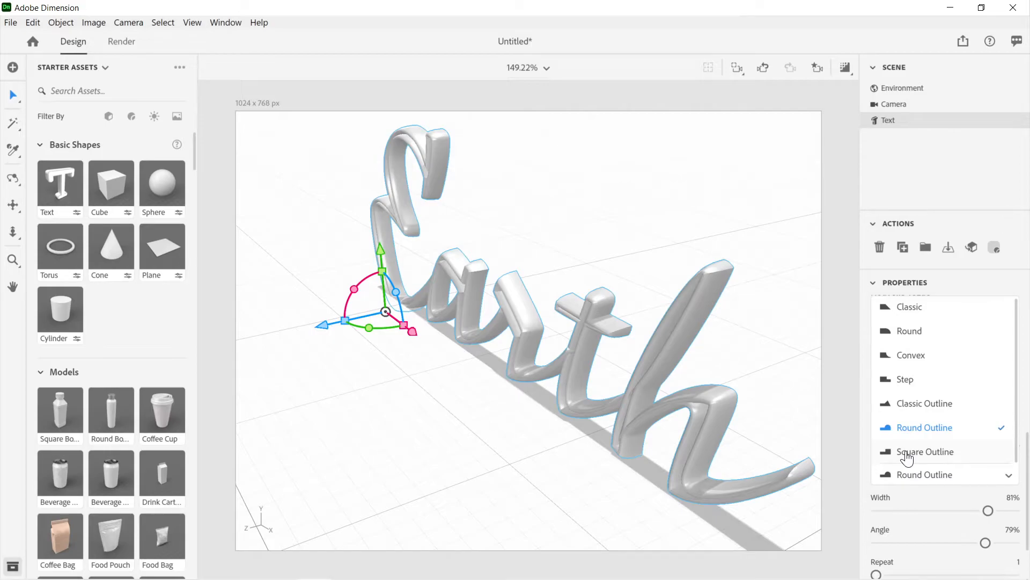
{"action": "left_click", "coordinate": [907, 454]}
{"action": "left_click_drag", "start_coordinate": [694, 365], "coordinate": [626, 389]}
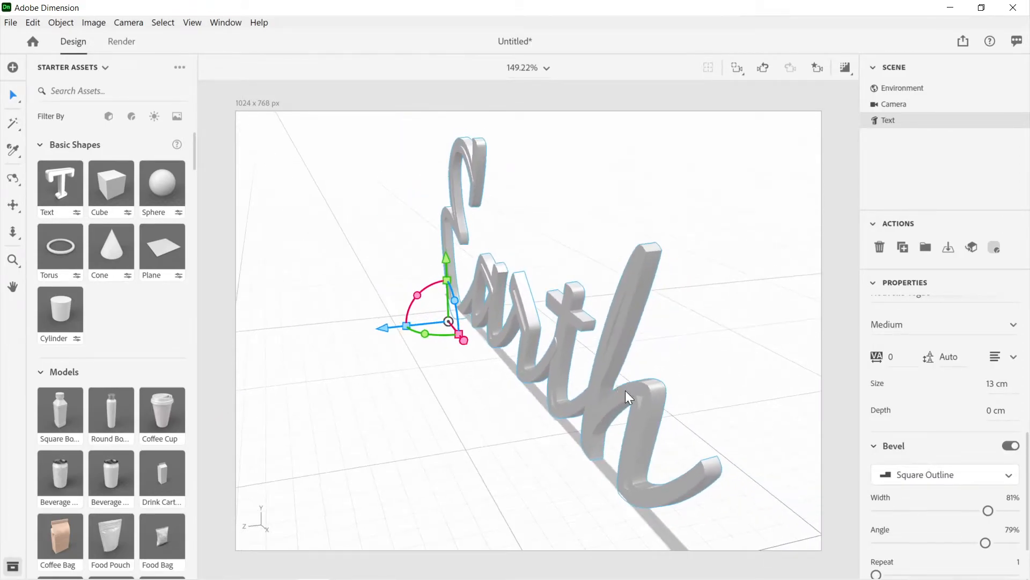
Step: Apply the Round Outline bevel shape to the Earth text and view the letters from a more frontal angle
{"action": "left_click", "coordinate": [904, 474]}
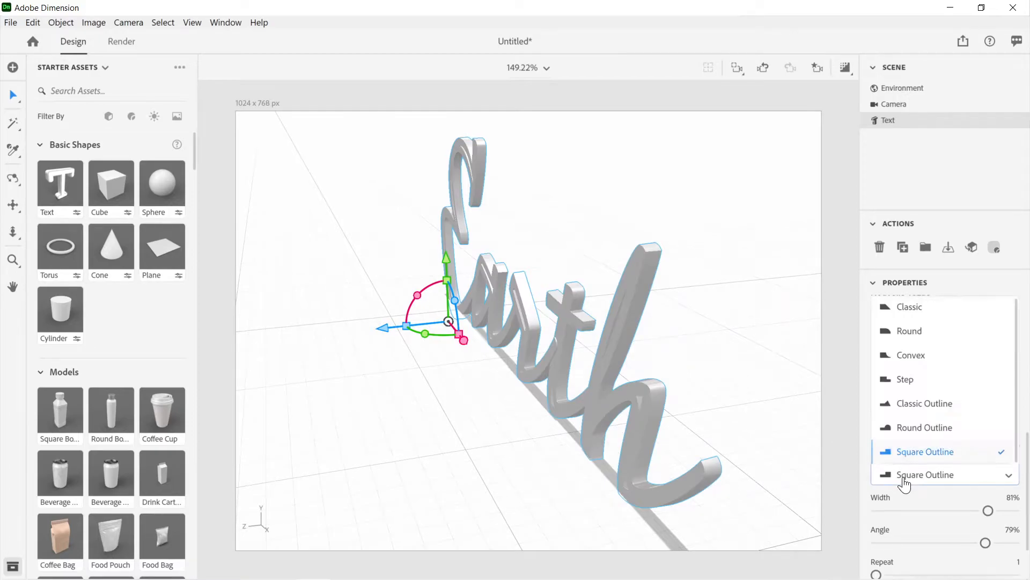
{"action": "left_click", "coordinate": [900, 430]}
{"action": "left_click_drag", "start_coordinate": [655, 421], "coordinate": [713, 376]}
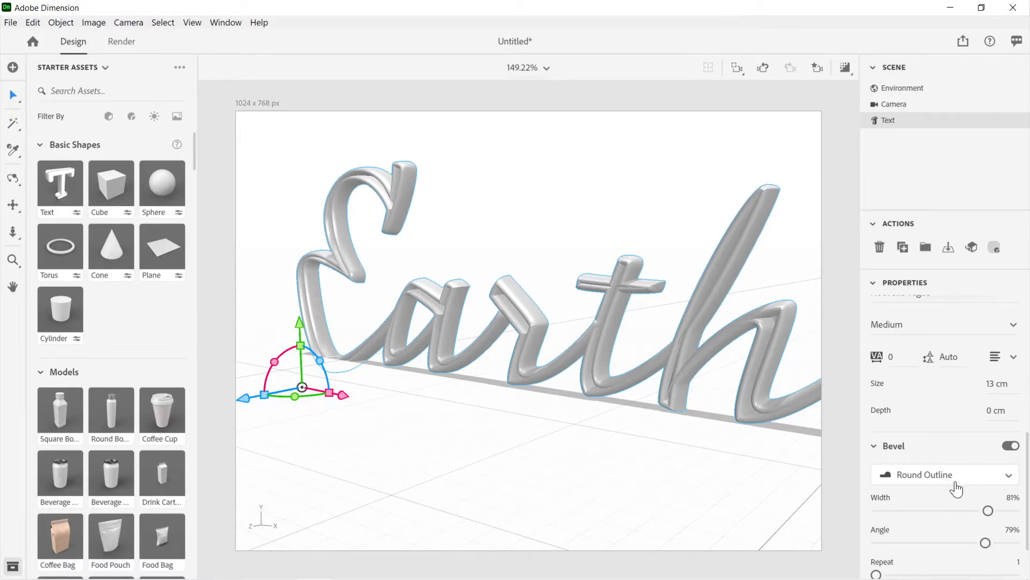
{"action": "left_click_drag", "start_coordinate": [731, 368], "coordinate": [748, 404]}
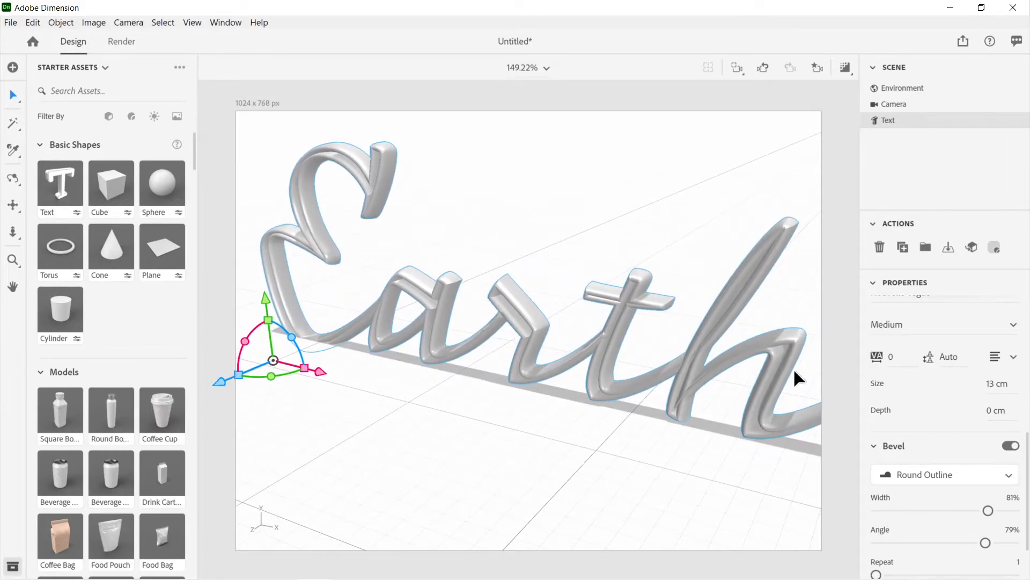
{"action": "scroll", "coordinate": [945, 440], "scroll_direction": "up", "scroll_amount": 5}
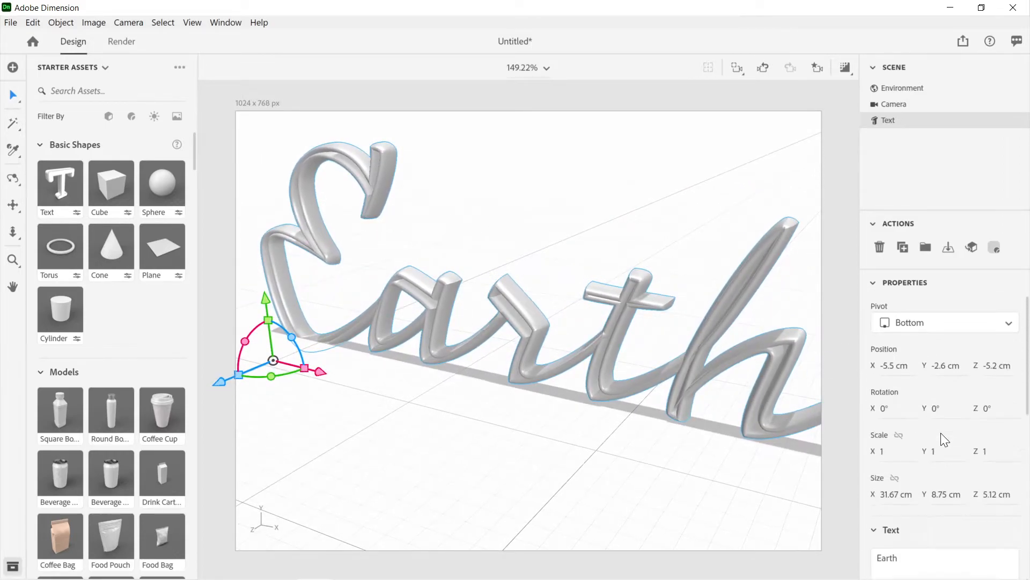
{"action": "left_click", "coordinate": [875, 290]}
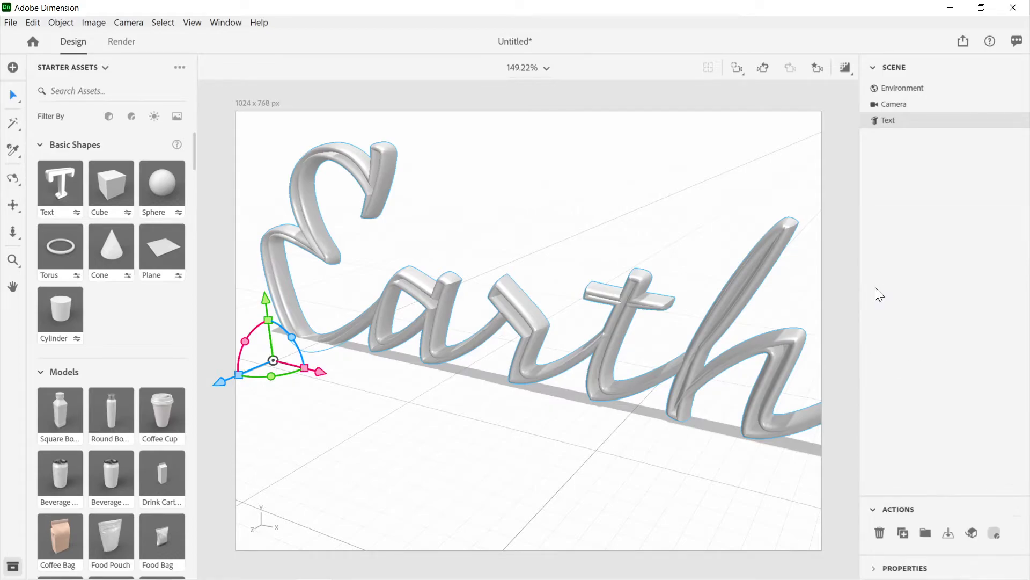
{"action": "left_click", "coordinate": [876, 510]}
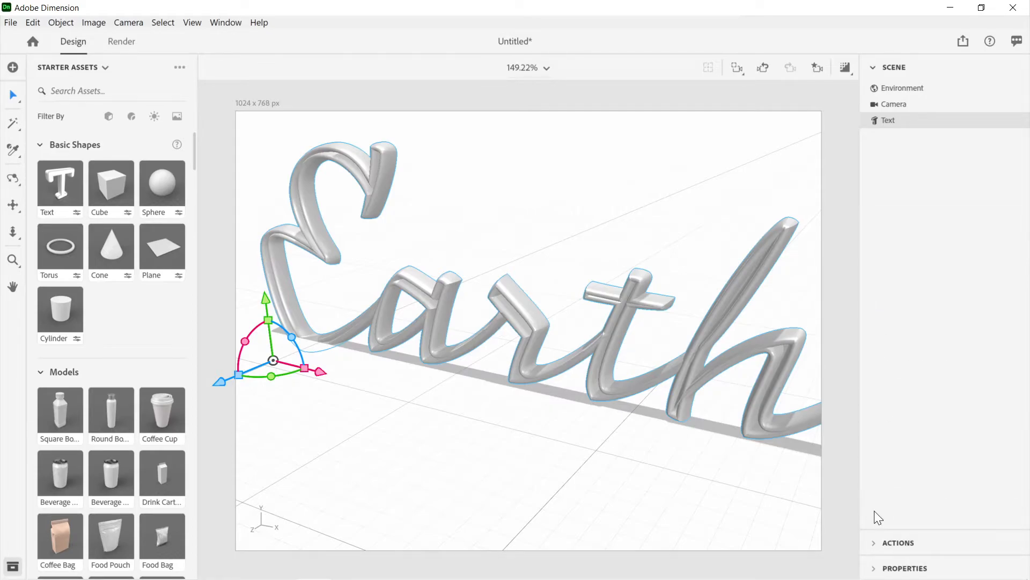
{"action": "left_click", "coordinate": [873, 552]}
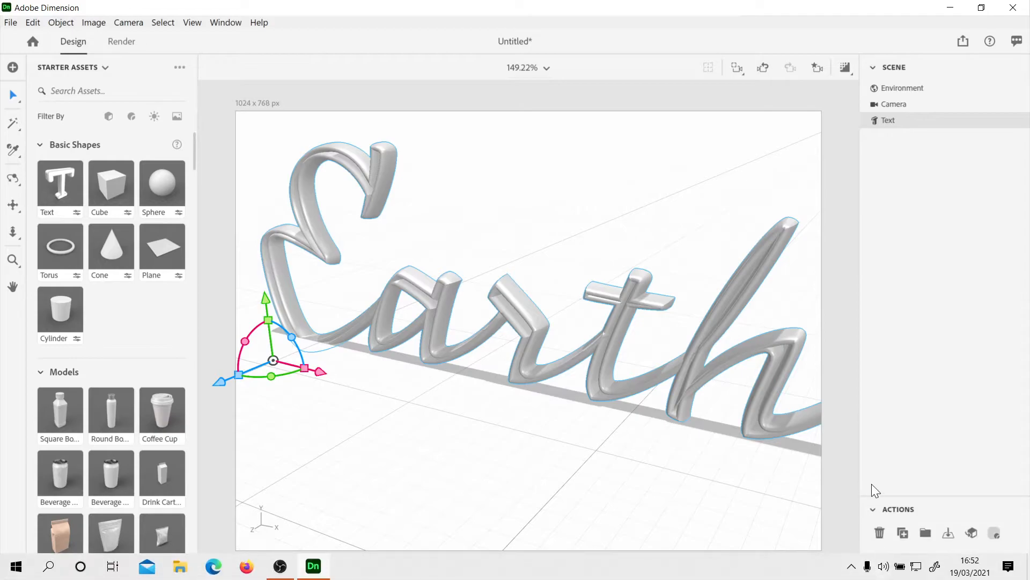
{"action": "left_click", "coordinate": [873, 566]}
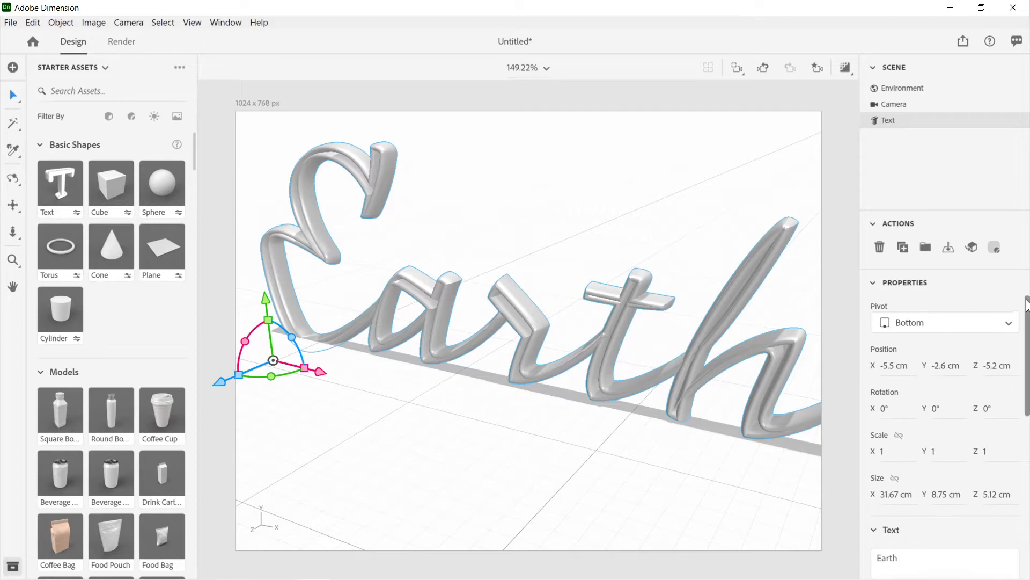
{"action": "scroll", "coordinate": [1027, 306], "scroll_direction": "down", "scroll_amount": 1}
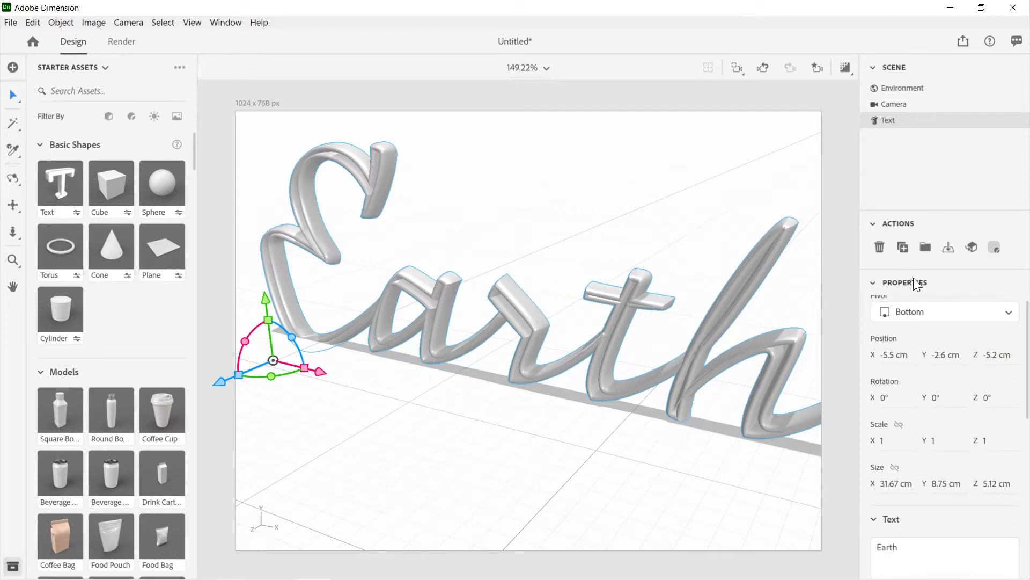
{"action": "left_click", "coordinate": [874, 284]}
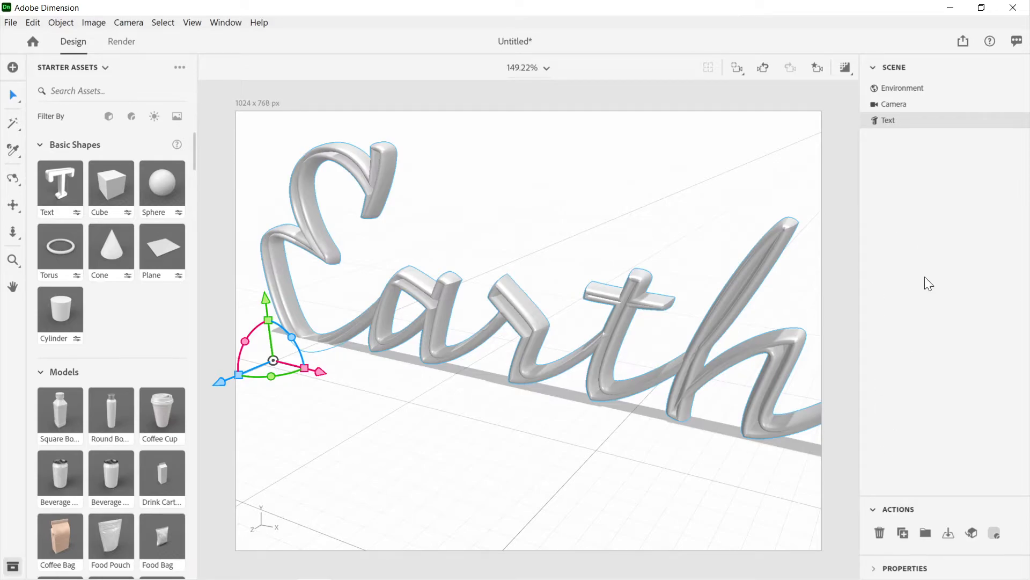
{"action": "left_click", "coordinate": [872, 569]}
{"action": "scroll", "coordinate": [942, 415], "scroll_direction": "up", "scroll_amount": 1}
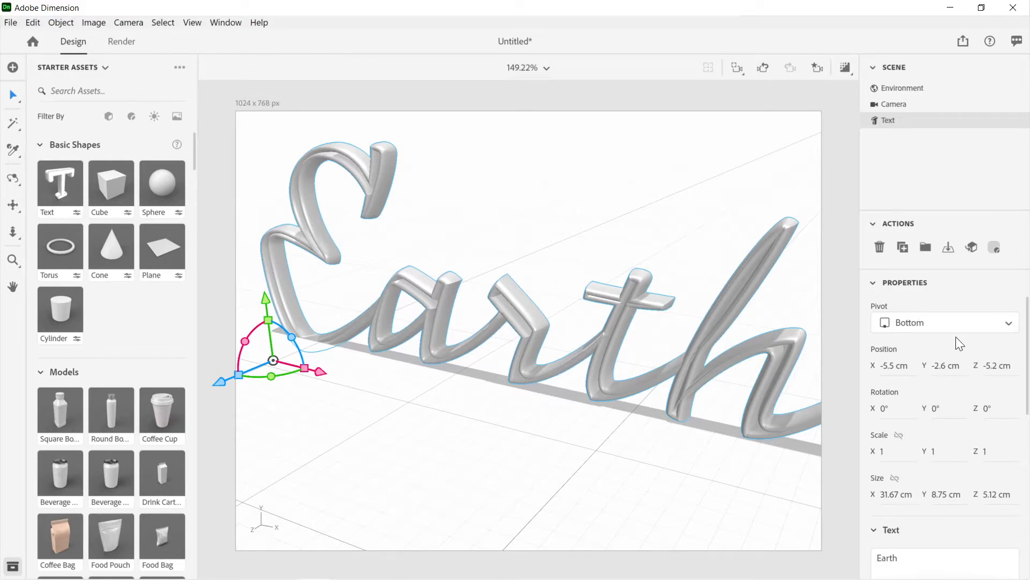
{"action": "left_click", "coordinate": [873, 283]}
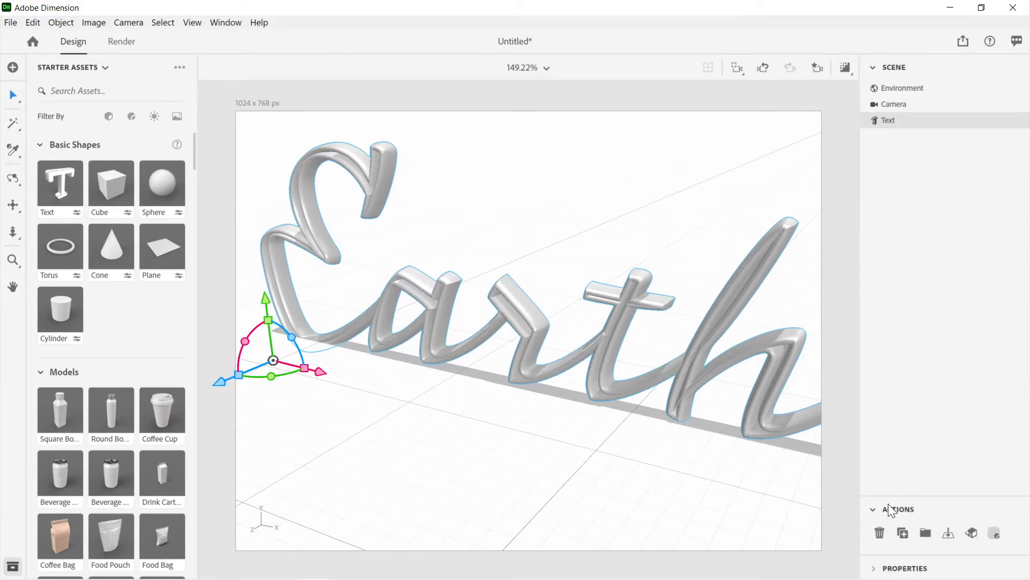
{"action": "left_click", "coordinate": [874, 568]}
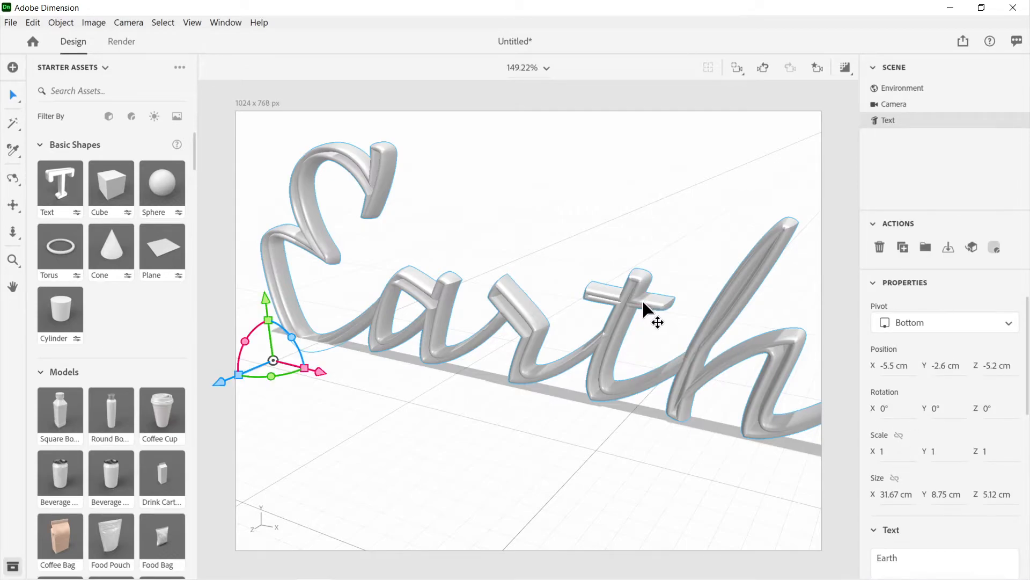
Step: Find the Dolce font and apply it to the Earth text
{"action": "scroll", "coordinate": [919, 419], "scroll_direction": "down", "scroll_amount": 5}
{"action": "scroll", "coordinate": [919, 424], "scroll_direction": "up", "scroll_amount": 3}
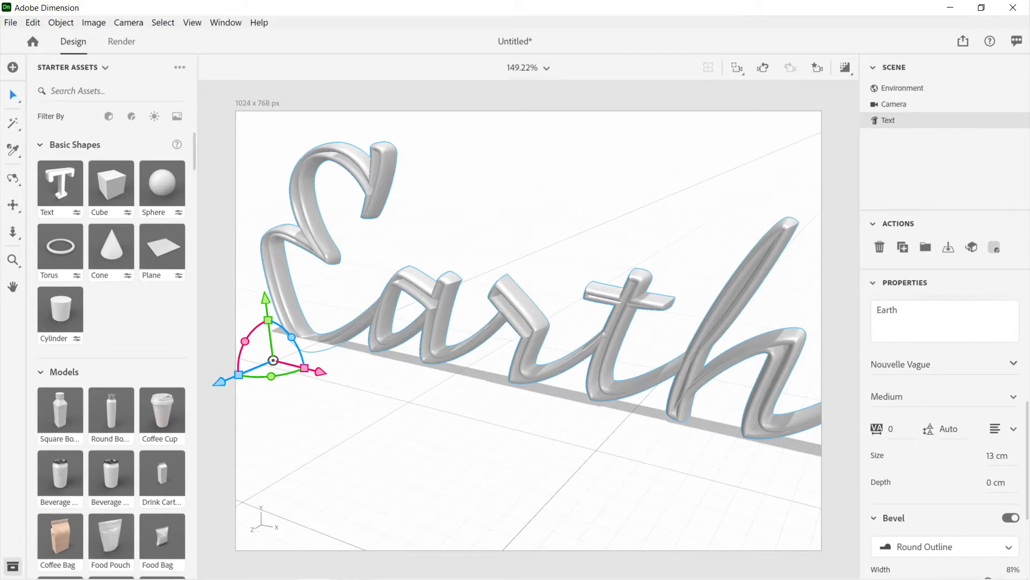
{"action": "left_click", "coordinate": [1014, 363]}
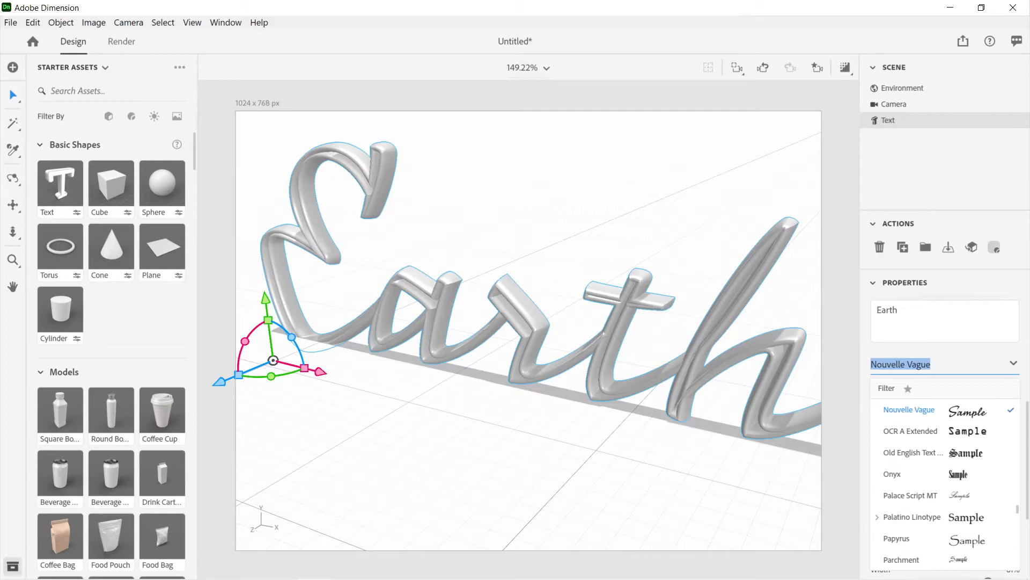
{"action": "type", "text": "dolce"}
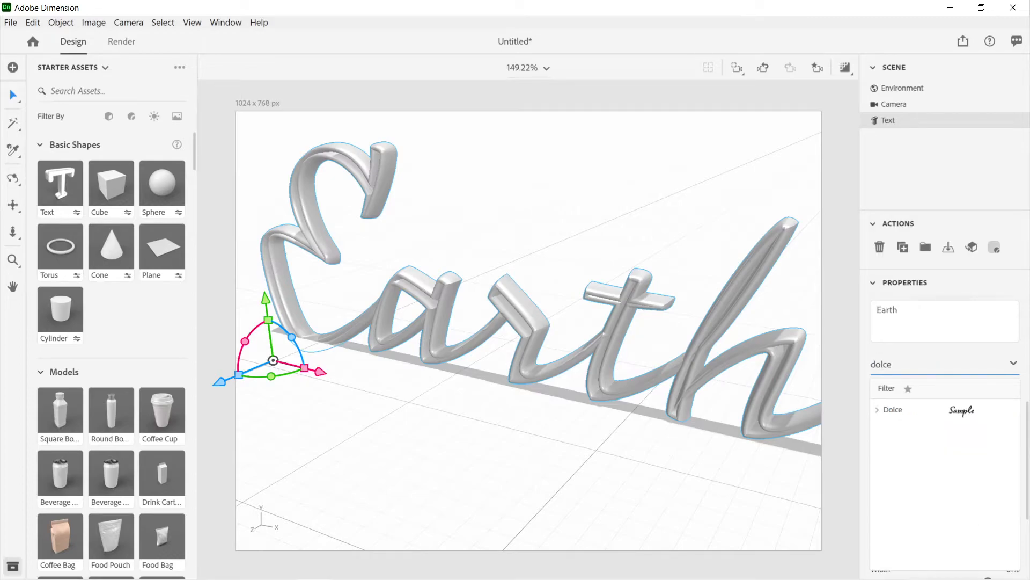
{"action": "left_click", "coordinate": [906, 416]}
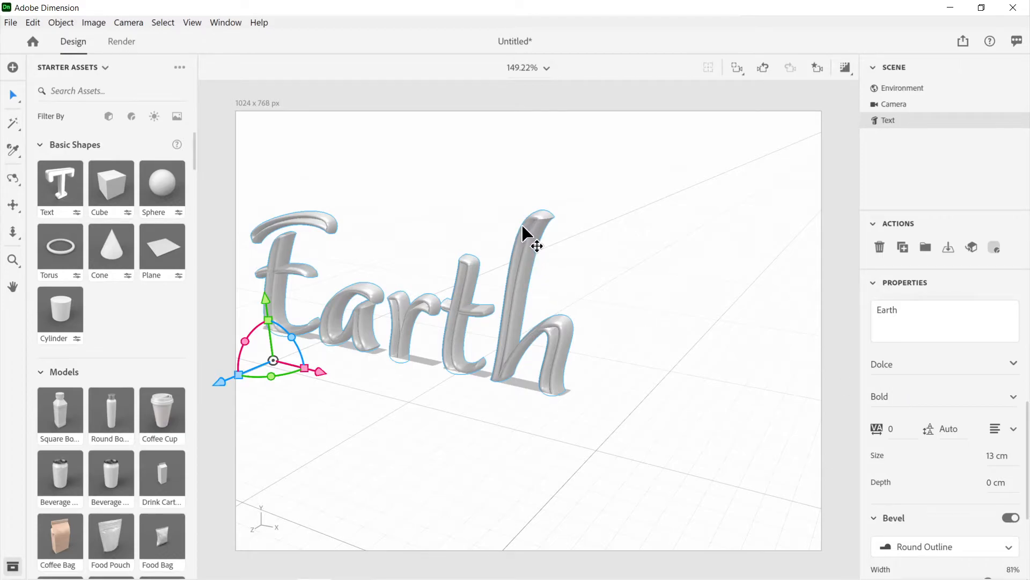
Step: Switch the Dolce Earth text's bevel shape to Square Outline and view the letters from the side
{"action": "scroll", "coordinate": [933, 376], "scroll_direction": "down", "scroll_amount": 3}
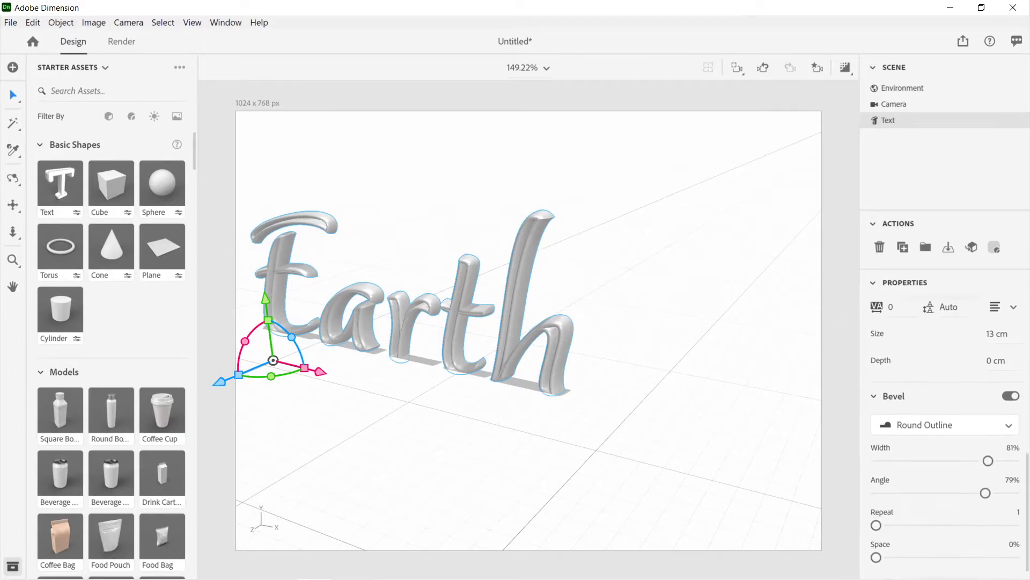
{"action": "left_click", "coordinate": [936, 410]}
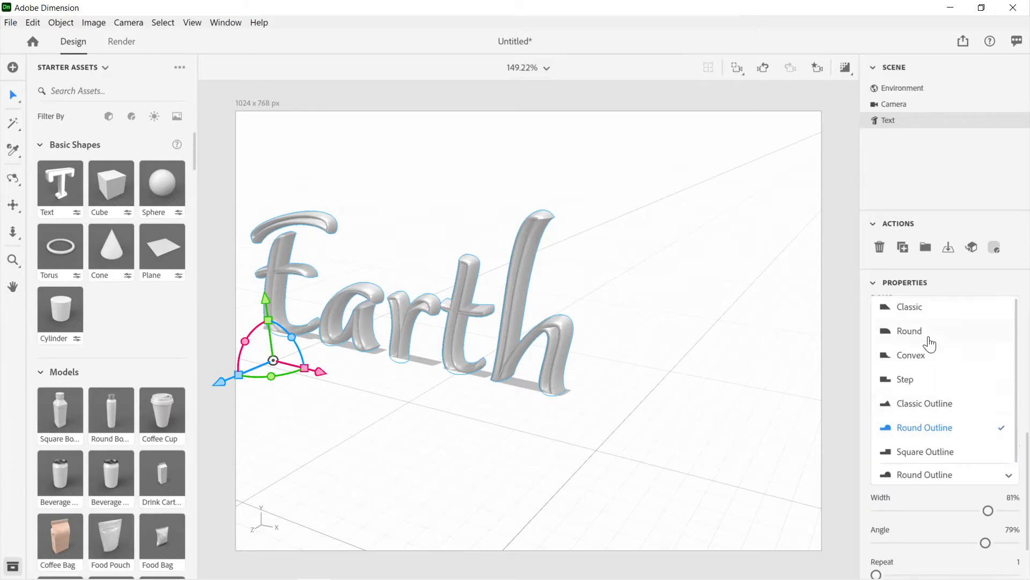
{"action": "left_click", "coordinate": [928, 453]}
{"action": "mouse_move", "coordinate": [677, 414]}
{"action": "right_mouse_down"}
{"action": "mouse_move", "coordinate": [639, 417]}
{"action": "mouse_move", "coordinate": [679, 415]}
{"action": "right_mouse_up"}
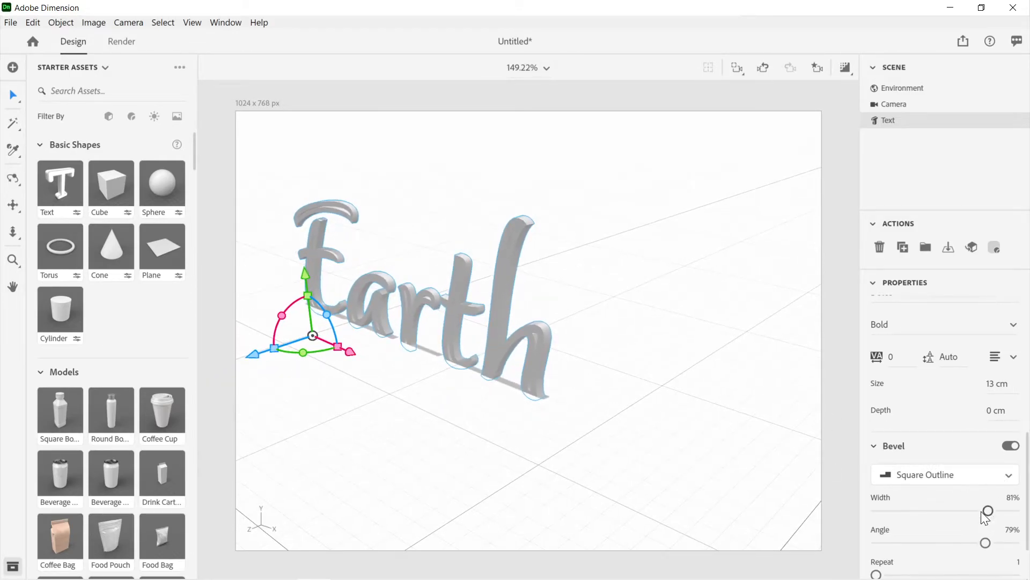
Step: Increase the Earth text's depth in stages, first to 1 cm and finally to 12 cm
{"action": "scroll", "coordinate": [961, 487], "scroll_direction": "down", "scroll_amount": 2}
{"action": "scroll", "coordinate": [960, 482], "scroll_direction": "up", "scroll_amount": 3}
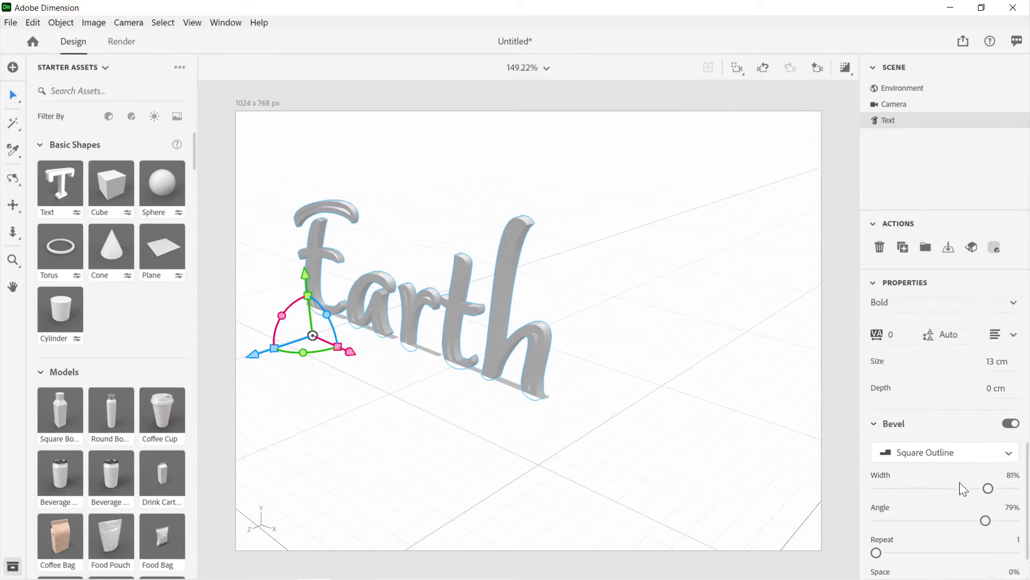
{"action": "mouse_move", "coordinate": [993, 467]}
{"action": "left_mouse_down"}
{"action": "mouse_move", "coordinate": [1009, 467]}
{"action": "mouse_move", "coordinate": [989, 465]}
{"action": "left_mouse_up"}
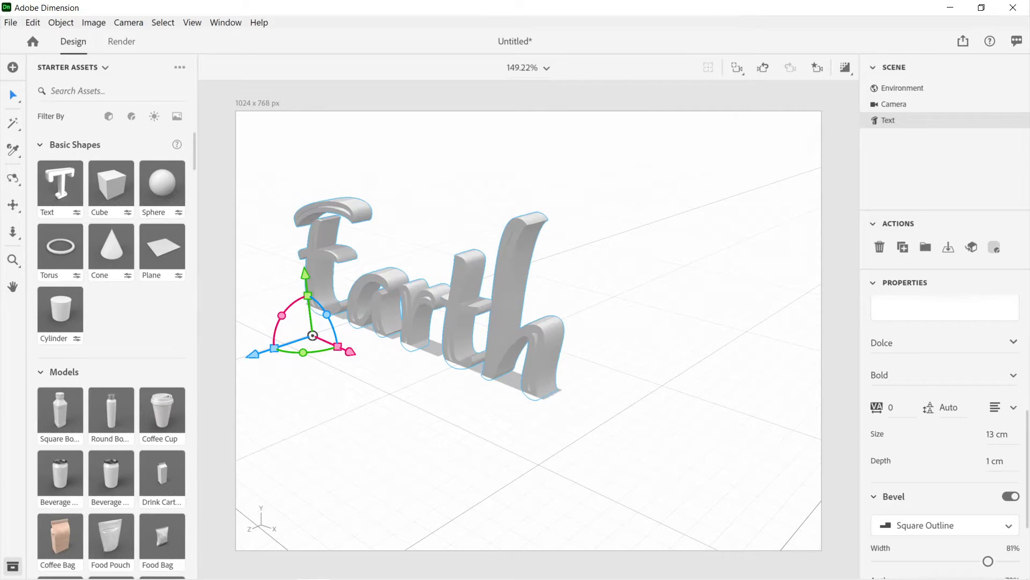
{"action": "right_click_drag", "start_coordinate": [579, 374], "coordinate": [664, 357]}
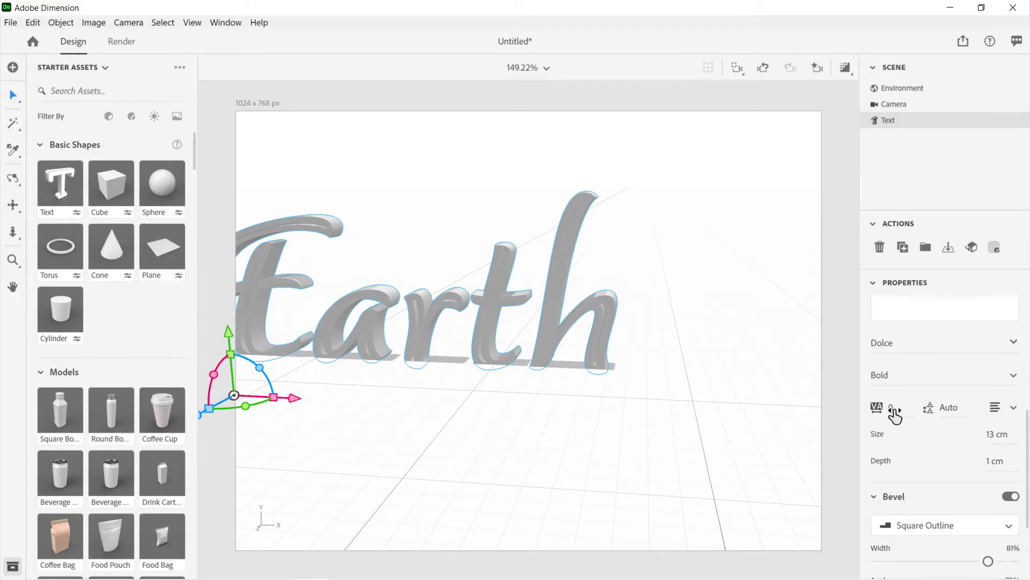
{"action": "scroll", "coordinate": [894, 413], "scroll_direction": "down", "scroll_amount": 3}
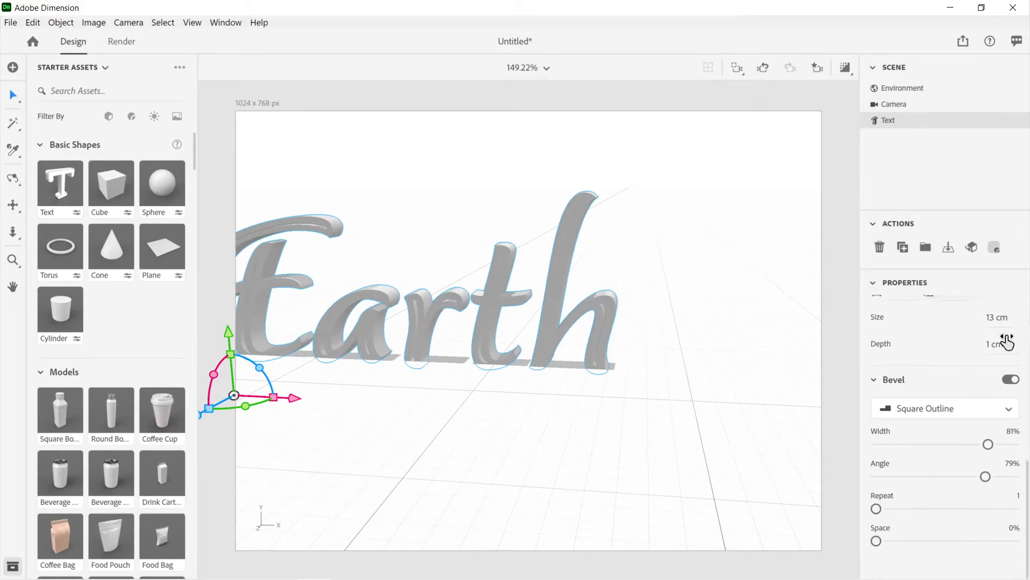
{"action": "left_click_drag", "start_coordinate": [997, 345], "coordinate": [1005, 345]}
{"action": "left_click_drag", "start_coordinate": [996, 344], "coordinate": [998, 345]}
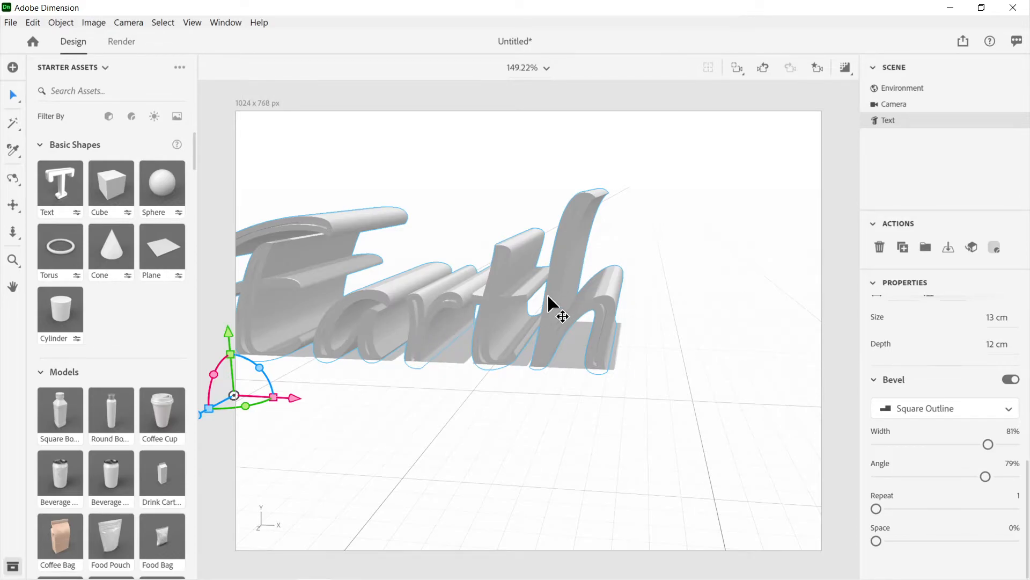
Step: Adjust the Earth text's bevel width to 34% and angle to 97%, checking the effect close up on the letter h
{"action": "right_click_drag", "start_coordinate": [578, 332], "coordinate": [584, 302]}
{"action": "scroll", "coordinate": [584, 304], "scroll_direction": "up", "scroll_amount": 3}
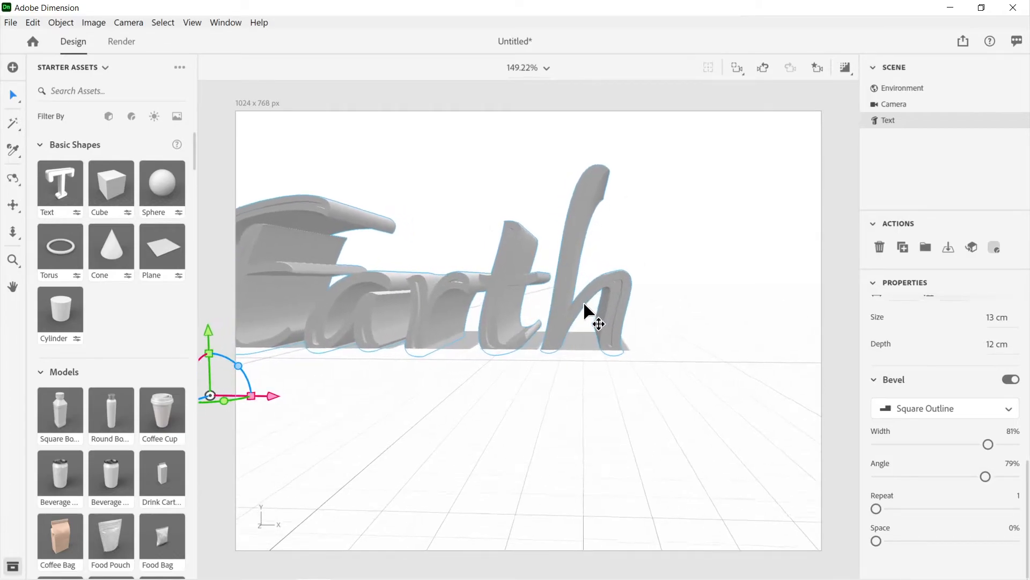
{"action": "scroll", "coordinate": [584, 304], "scroll_direction": "up", "scroll_amount": 5}
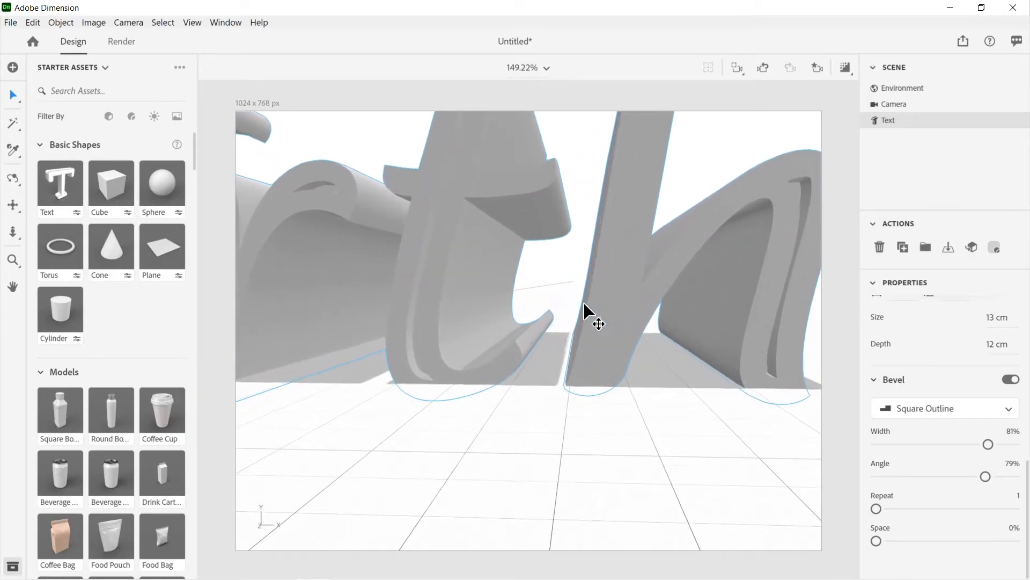
{"action": "left_click_drag", "start_coordinate": [775, 306], "coordinate": [573, 350]}
{"action": "scroll", "coordinate": [658, 266], "scroll_direction": "down", "scroll_amount": 4}
{"action": "scroll", "coordinate": [657, 269], "scroll_direction": "up", "scroll_amount": 1}
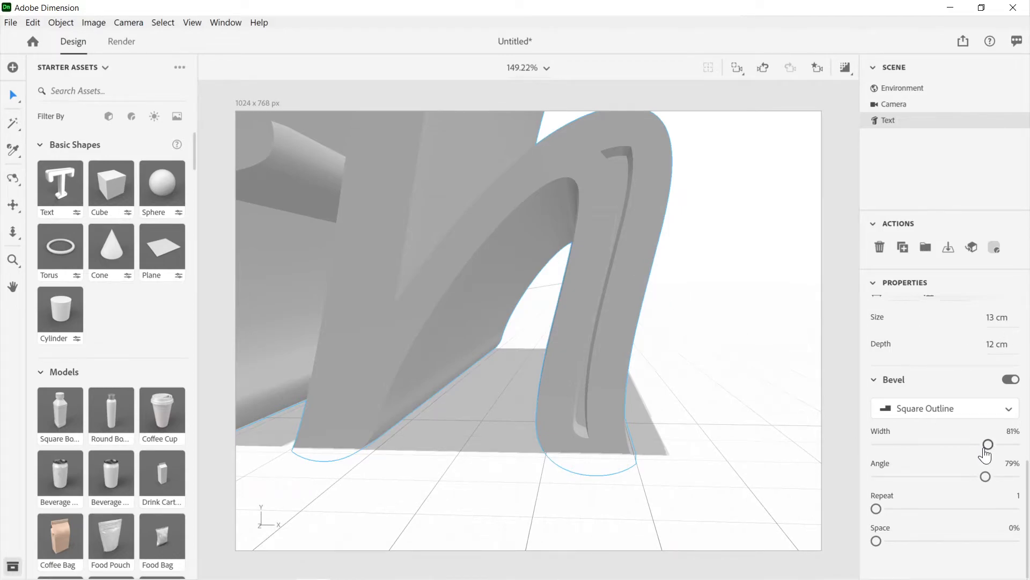
{"action": "mouse_move", "coordinate": [982, 450]}
{"action": "left_mouse_down"}
{"action": "mouse_move", "coordinate": [912, 449]}
{"action": "mouse_move", "coordinate": [1002, 450]}
{"action": "left_mouse_up"}
{"action": "left_click_drag", "start_coordinate": [900, 444], "coordinate": [925, 452]}
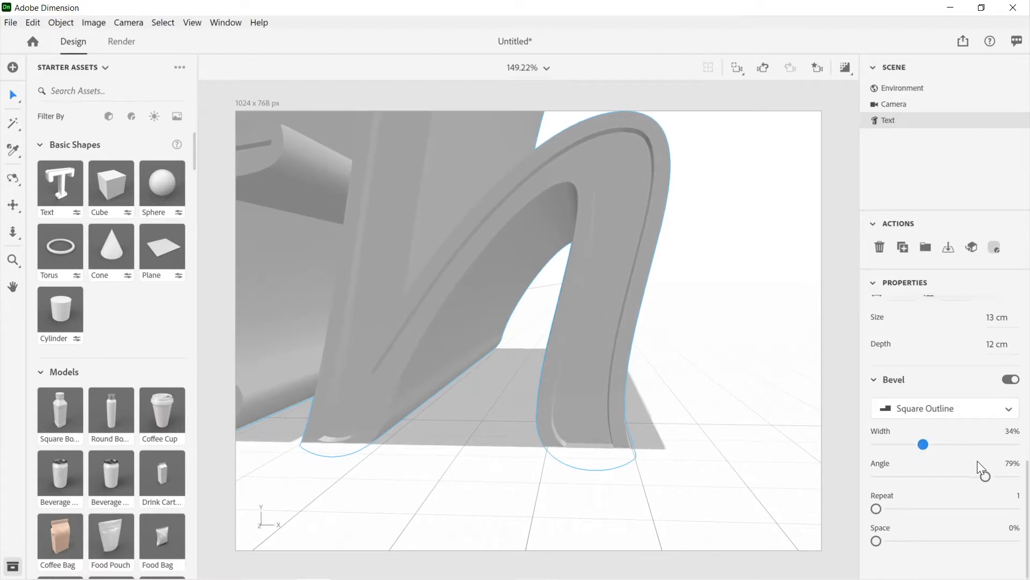
{"action": "left_click_drag", "start_coordinate": [989, 484], "coordinate": [1008, 504]}
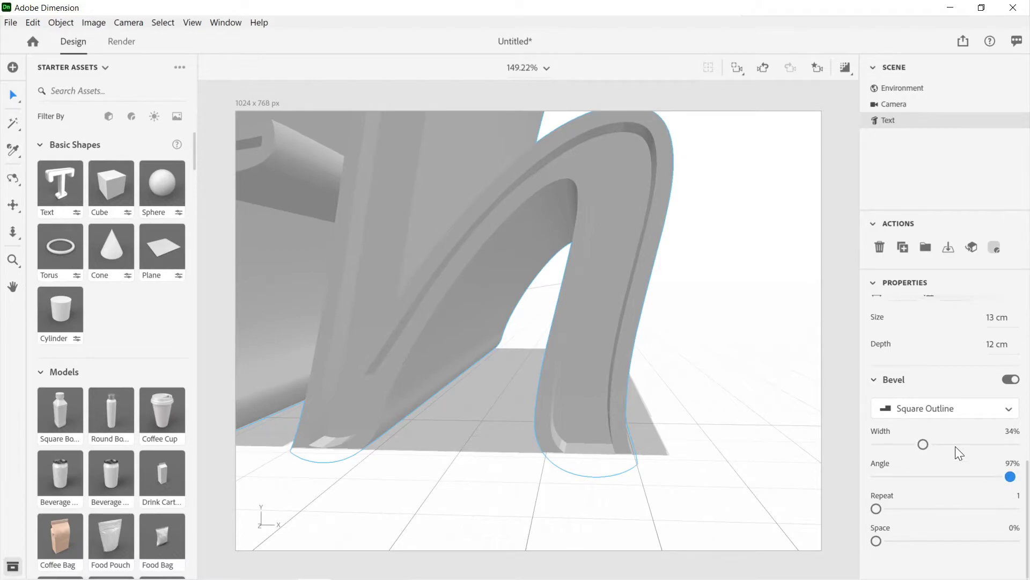
Step: Raise the Earth text's bevel repeat to 7 and test the bevel spacing, leaving space at 0%
{"action": "left_click_drag", "start_coordinate": [878, 515], "coordinate": [974, 508]}
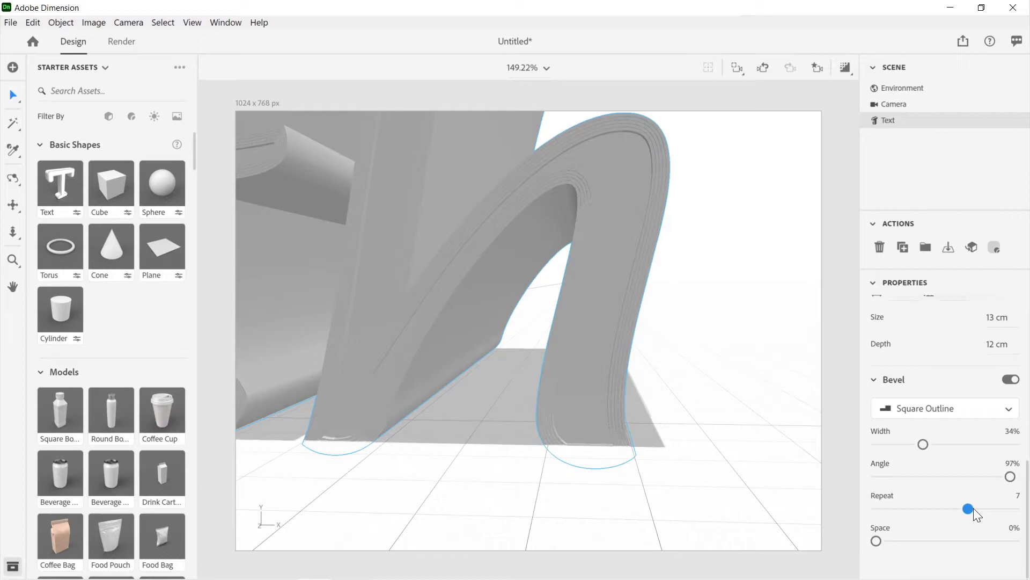
{"action": "left_click_drag", "start_coordinate": [988, 512], "coordinate": [1021, 512]}
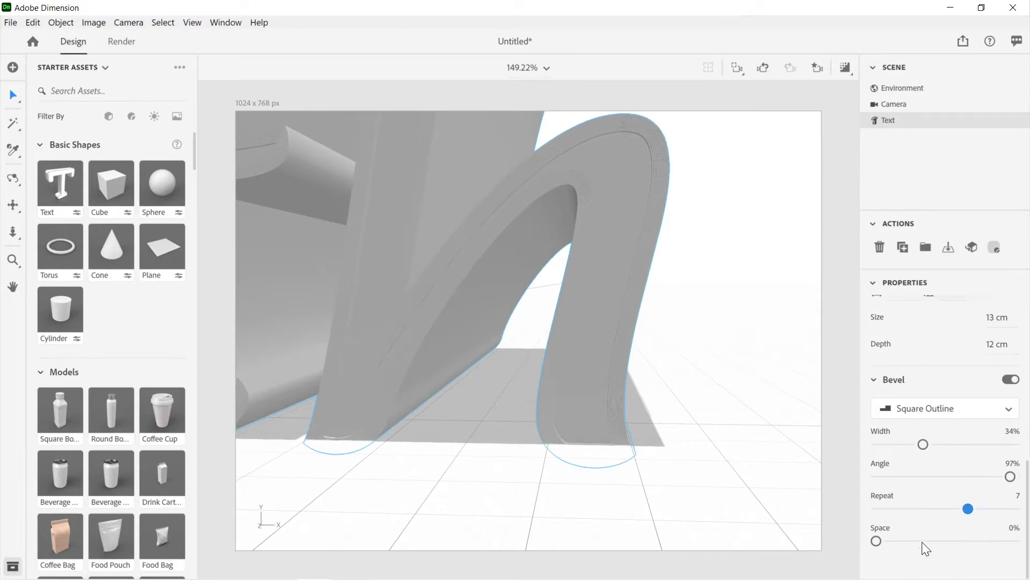
{"action": "mouse_move", "coordinate": [882, 540]}
{"action": "left_mouse_down"}
{"action": "mouse_move", "coordinate": [949, 542]}
{"action": "mouse_move", "coordinate": [877, 541]}
{"action": "left_mouse_up"}
Step: Try the Round Outline bevel shape on the Earth text, then switch it to Classic Outline
{"action": "left_click", "coordinate": [911, 412]}
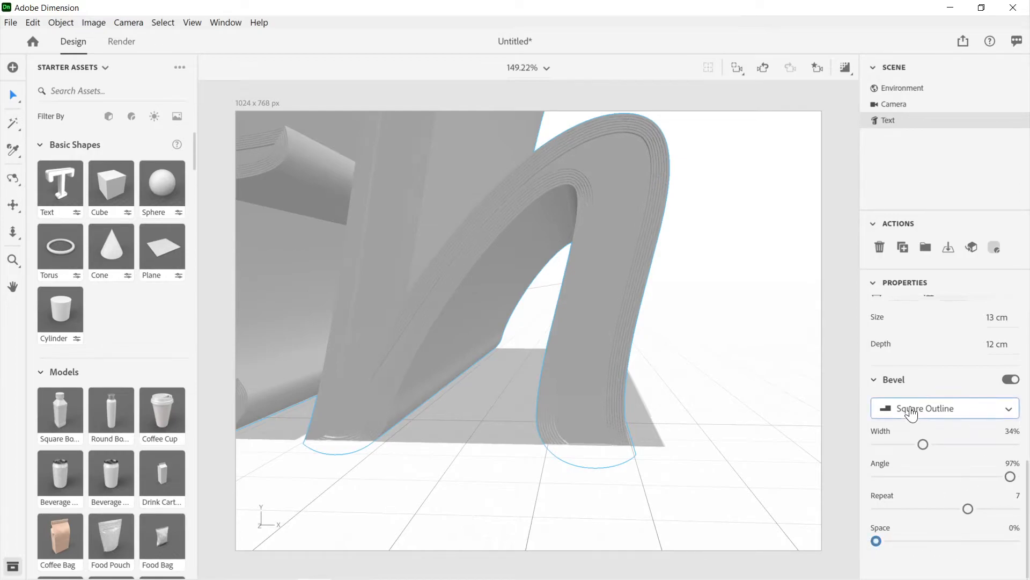
{"action": "left_click", "coordinate": [914, 432]}
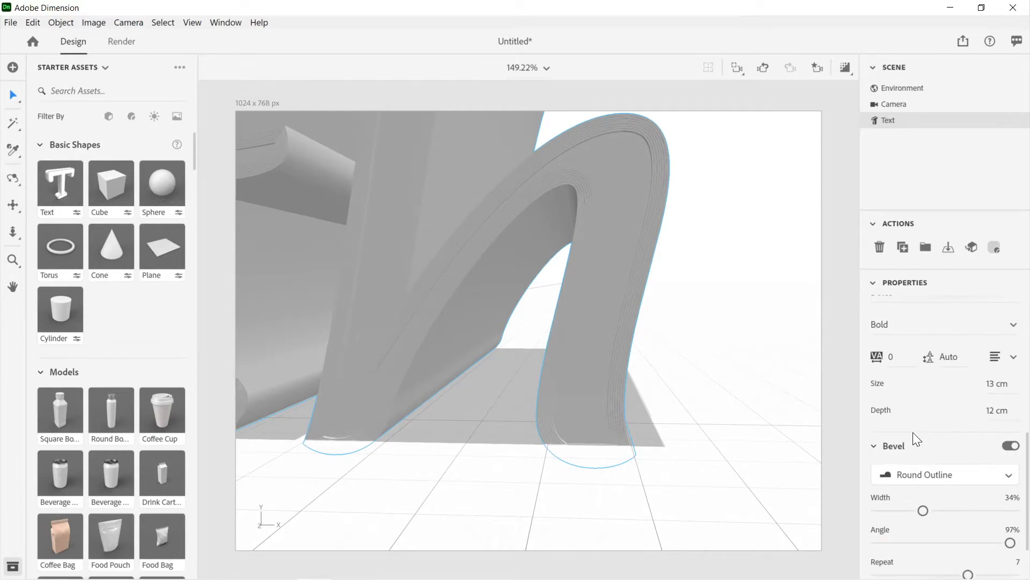
{"action": "left_click", "coordinate": [915, 475]}
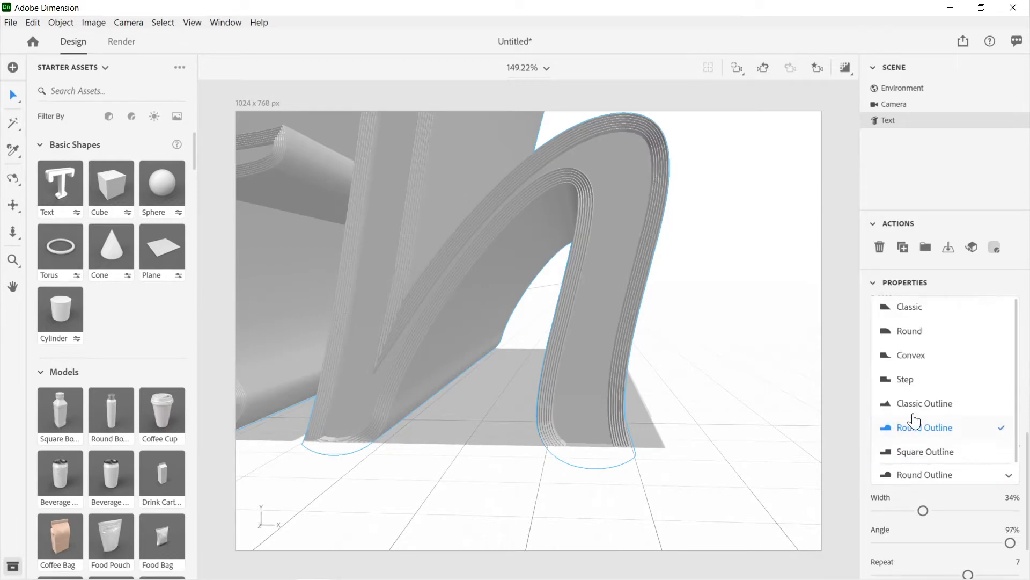
{"action": "left_click", "coordinate": [914, 406]}
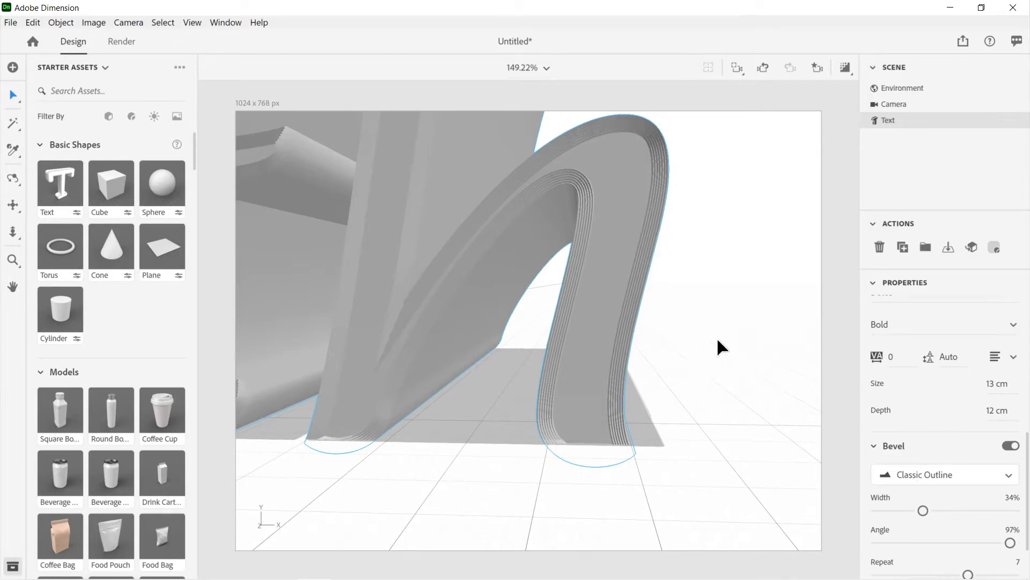
{"action": "right_click_drag", "start_coordinate": [694, 302], "coordinate": [746, 300]}
{"action": "scroll", "coordinate": [745, 297], "scroll_direction": "down", "scroll_amount": 10}
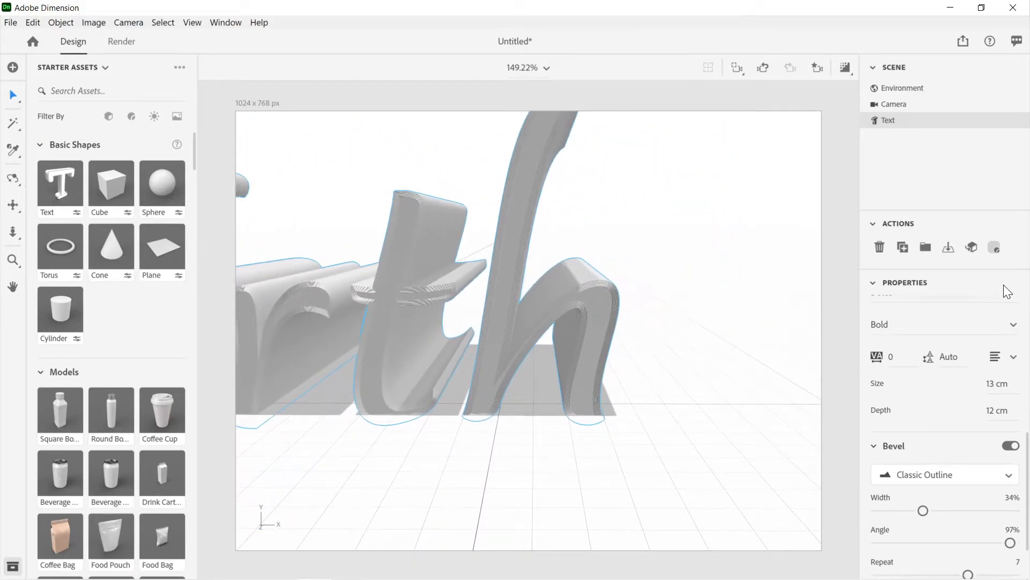
Step: Set the base color of the Earth text's Bevel material to the saved green, RGB 23, 232, 82
{"action": "left_click", "coordinate": [1017, 122]}
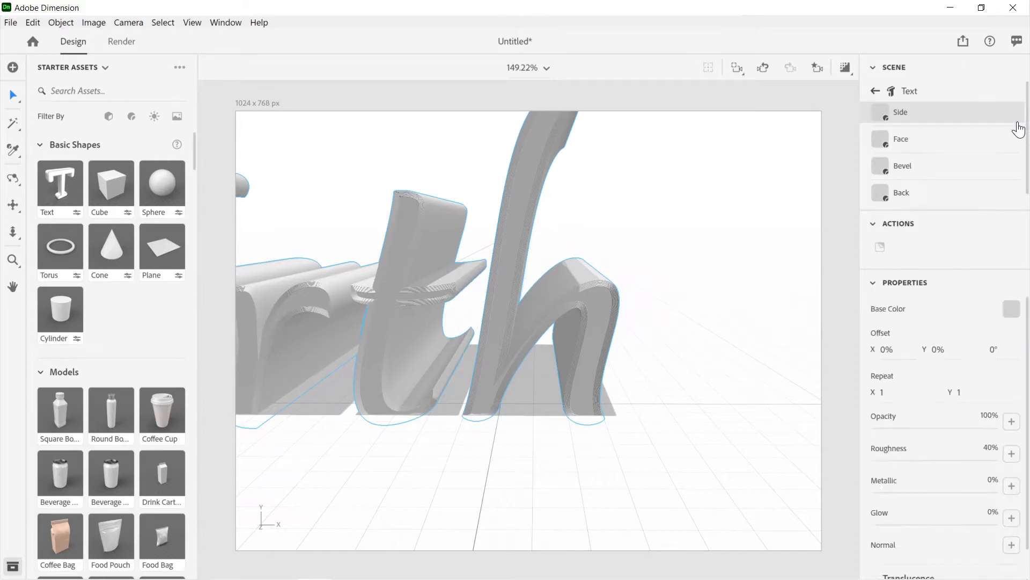
{"action": "left_click", "coordinate": [914, 169]}
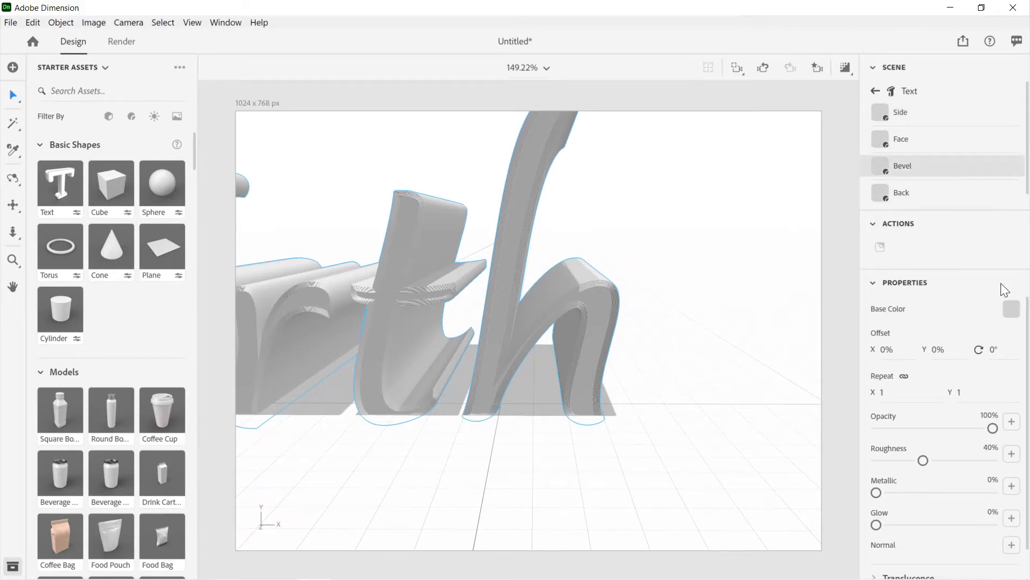
{"action": "left_click", "coordinate": [1011, 310]}
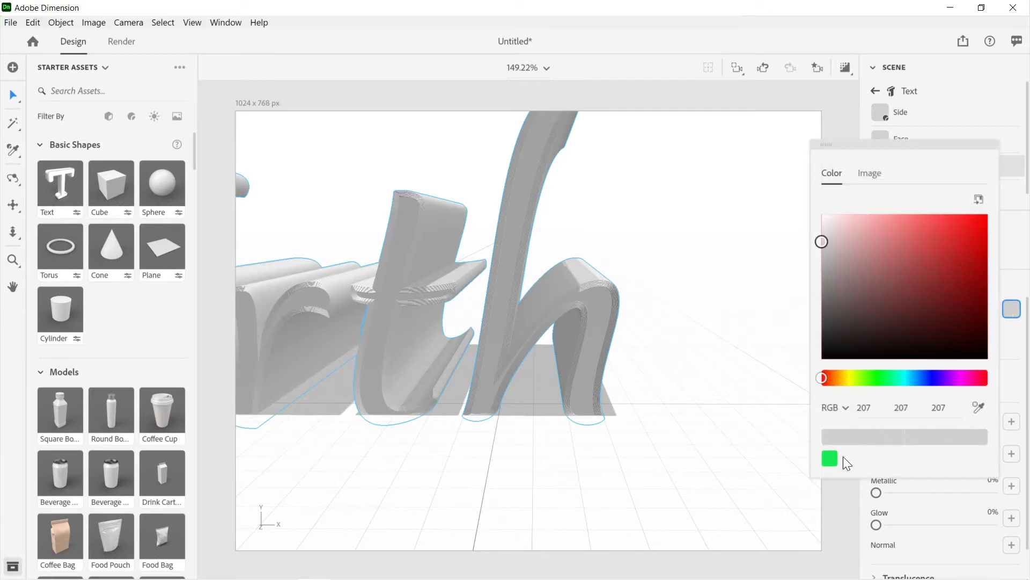
{"action": "left_click", "coordinate": [831, 461]}
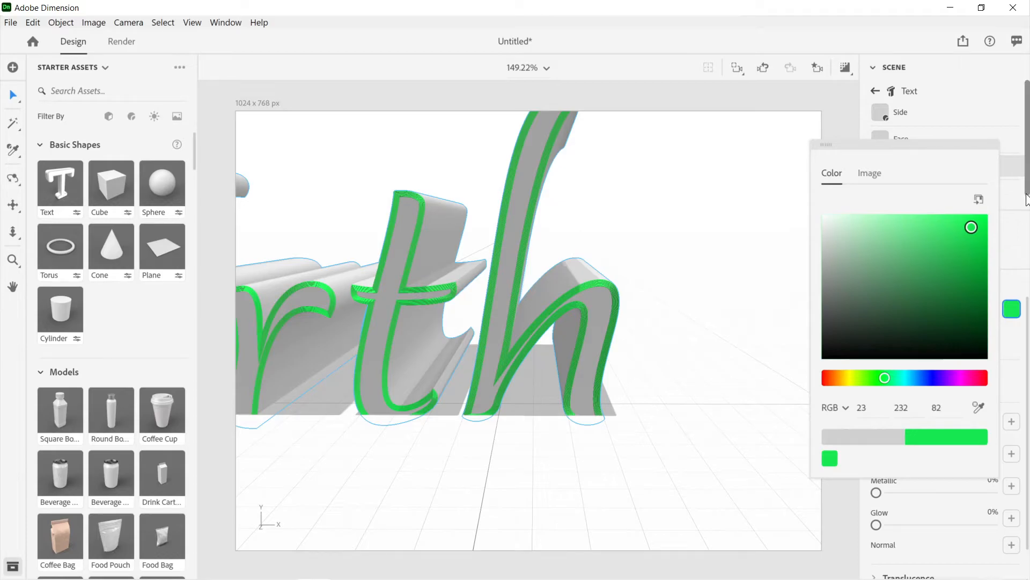
{"action": "left_click", "coordinate": [1021, 266]}
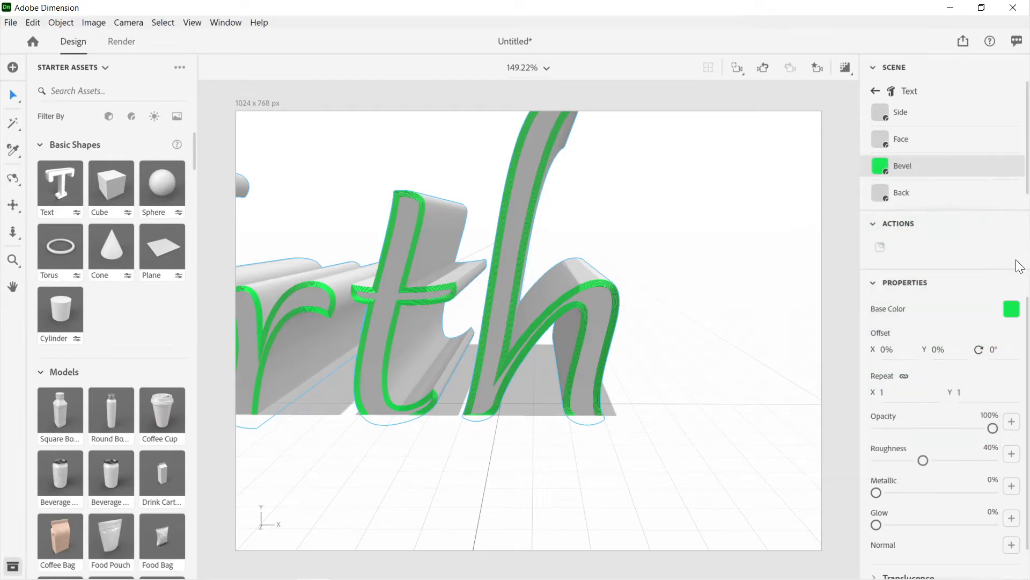
Step: Examine the green bevel on the Earth letters from below, close up and from the front
{"action": "right_click_drag", "start_coordinate": [642, 299], "coordinate": [640, 242]}
{"action": "scroll", "coordinate": [639, 240], "scroll_direction": "down", "scroll_amount": 4}
{"action": "scroll", "coordinate": [638, 240], "scroll_direction": "up", "scroll_amount": 2}
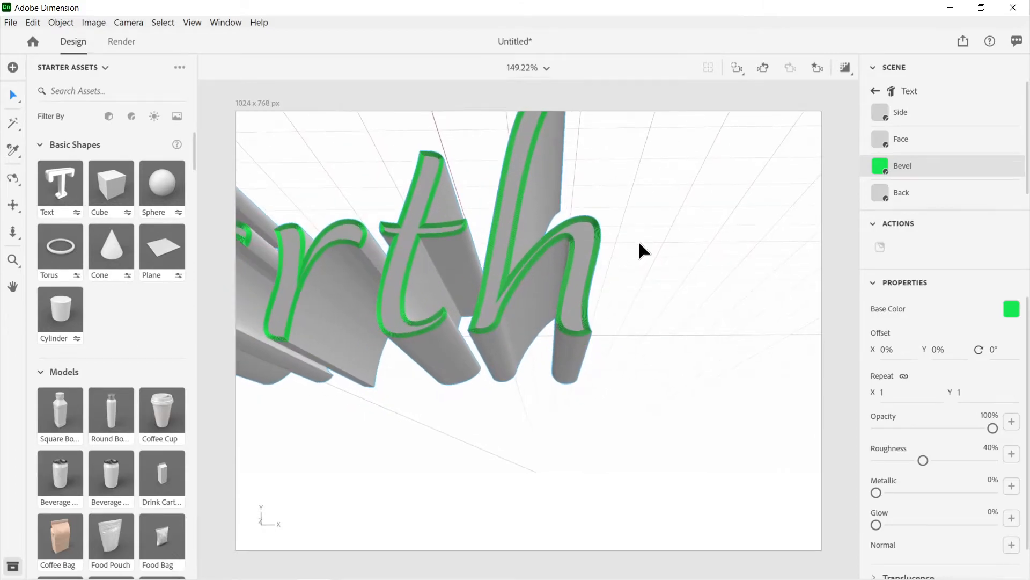
{"action": "scroll", "coordinate": [639, 240], "scroll_direction": "down", "scroll_amount": 5}
{"action": "scroll", "coordinate": [638, 240], "scroll_direction": "down", "scroll_amount": 3}
{"action": "right_click_drag", "start_coordinate": [422, 276], "coordinate": [405, 341]}
{"action": "scroll", "coordinate": [475, 292], "scroll_direction": "up", "scroll_amount": 5}
{"action": "scroll", "coordinate": [404, 339], "scroll_direction": "down", "scroll_amount": 5}
{"action": "mouse_move", "coordinate": [562, 396]}
{"action": "right_mouse_down"}
{"action": "mouse_move", "coordinate": [506, 361]}
{"action": "mouse_move", "coordinate": [540, 379]}
{"action": "mouse_move", "coordinate": [546, 396]}
{"action": "right_mouse_up"}
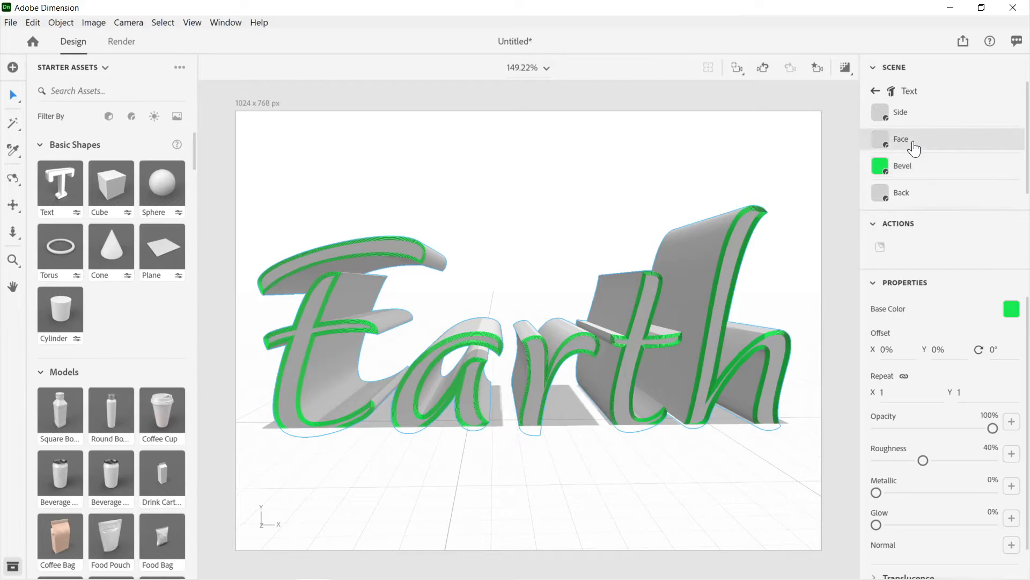
Step: Give the Earth text's Face material the same saved green base color, RGB 23, 232, 82
{"action": "left_click", "coordinate": [1011, 309]}
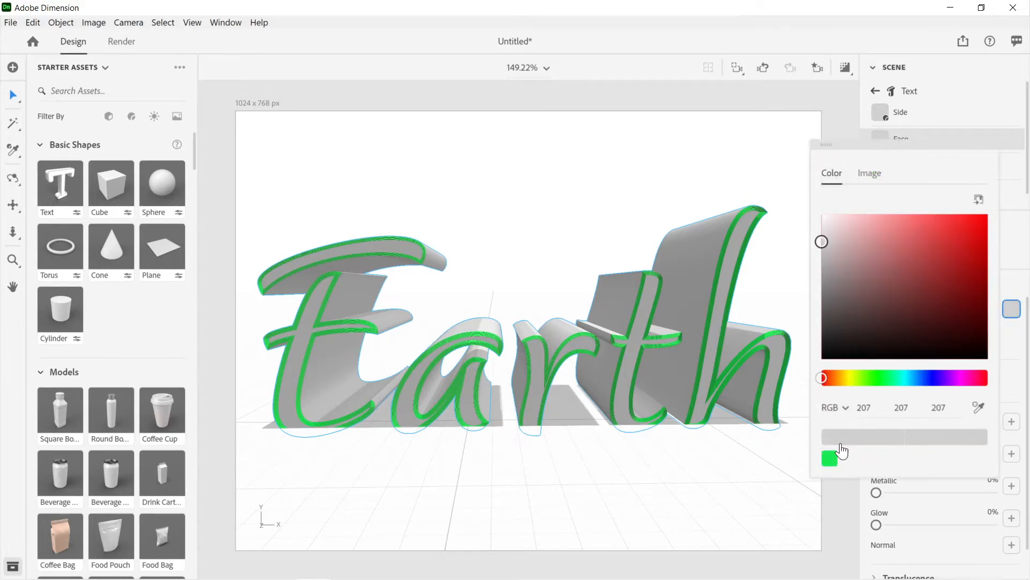
{"action": "left_click", "coordinate": [829, 464]}
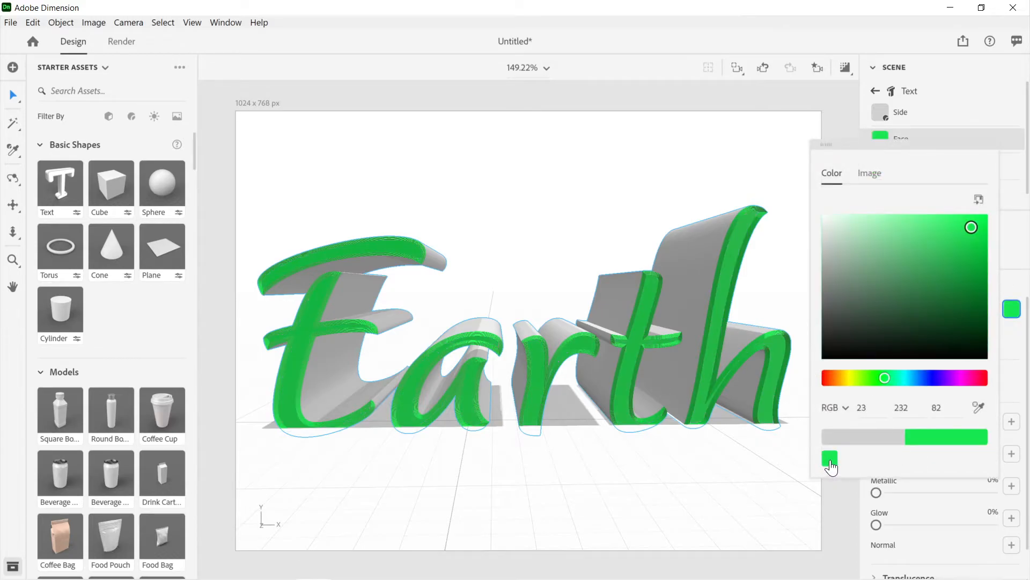
{"action": "right_click_drag", "start_coordinate": [765, 377], "coordinate": [631, 371]}
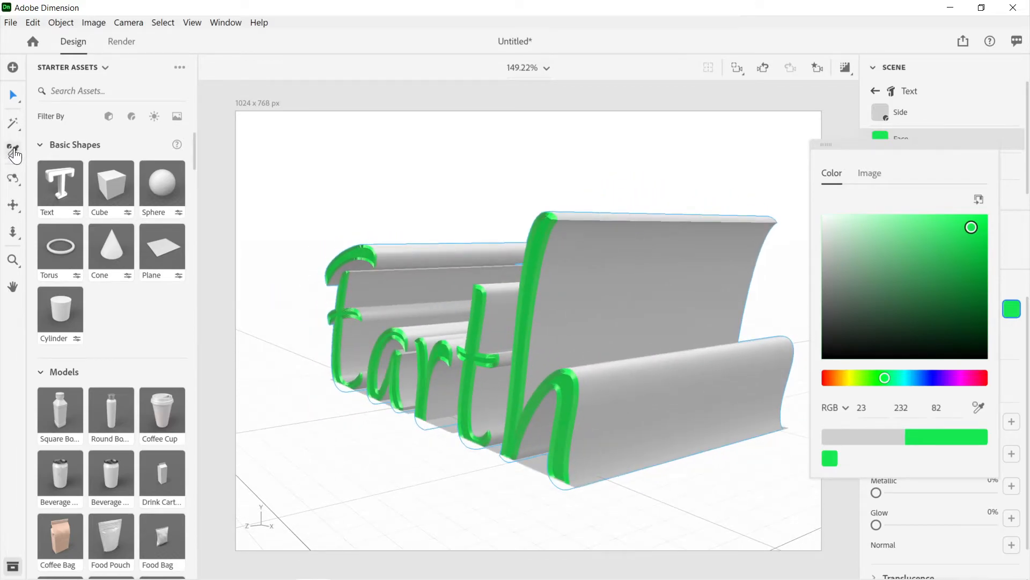
Step: Sample the green material from the letter h's front to color all surfaces of the Earth text, including the sides and back
{"action": "left_click", "coordinate": [13, 152]}
{"action": "left_click", "coordinate": [902, 199]}
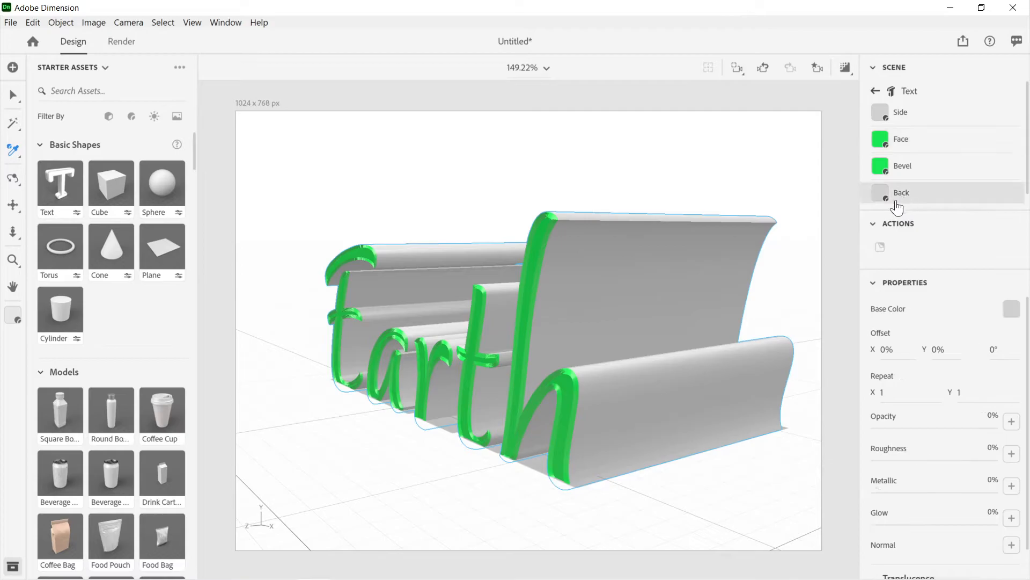
{"action": "left_click", "coordinate": [678, 274]}
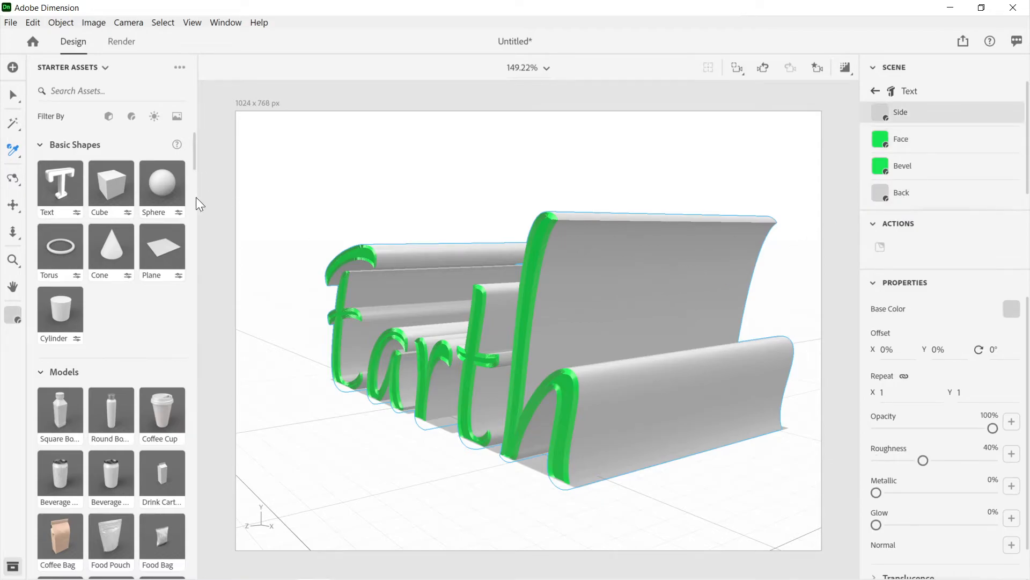
{"action": "left_click", "coordinate": [538, 265]}
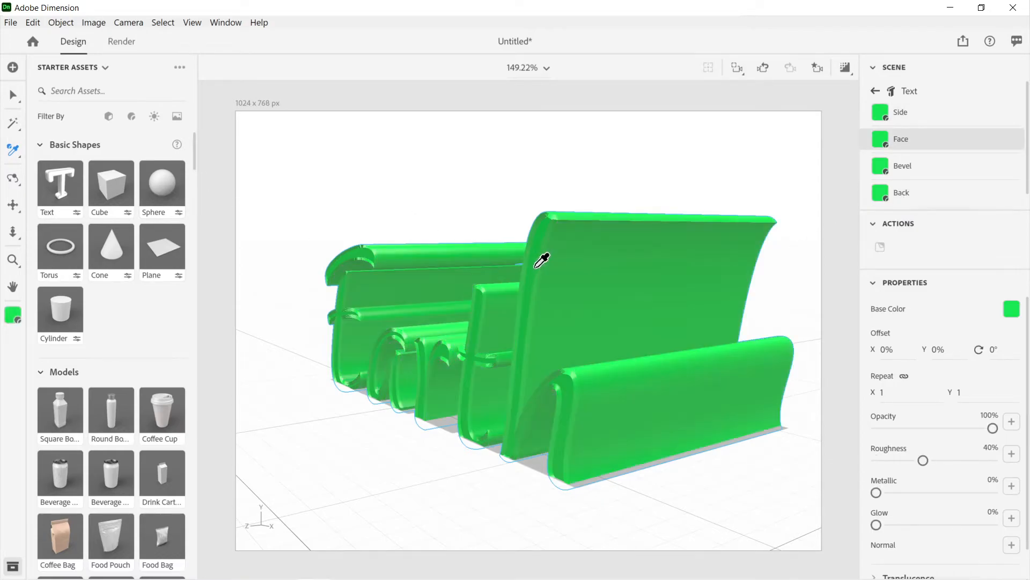
{"action": "middle_click_drag", "start_coordinate": [582, 292], "coordinate": [933, 232]}
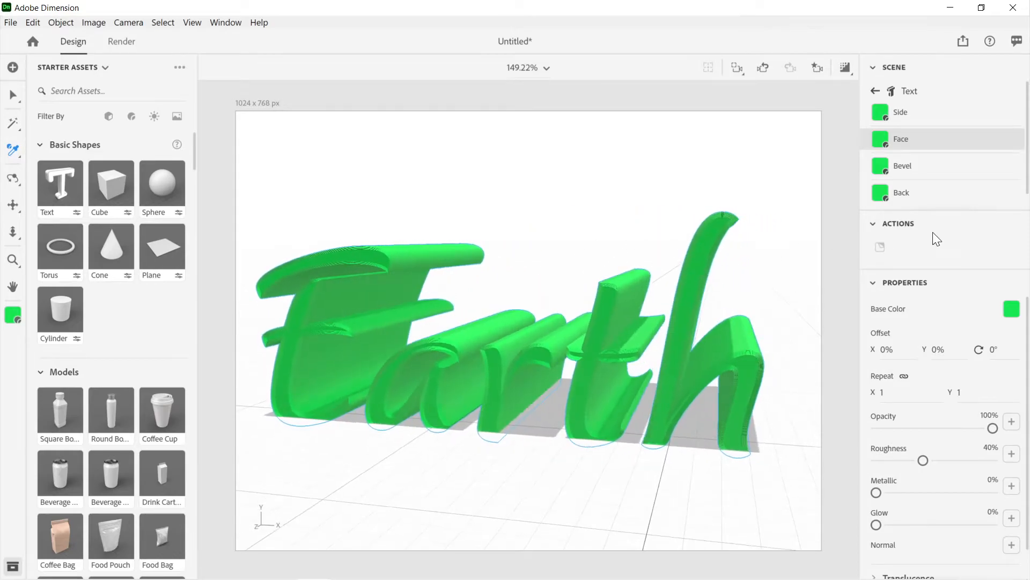
{"action": "middle_click_drag", "start_coordinate": [697, 369], "coordinate": [736, 351]}
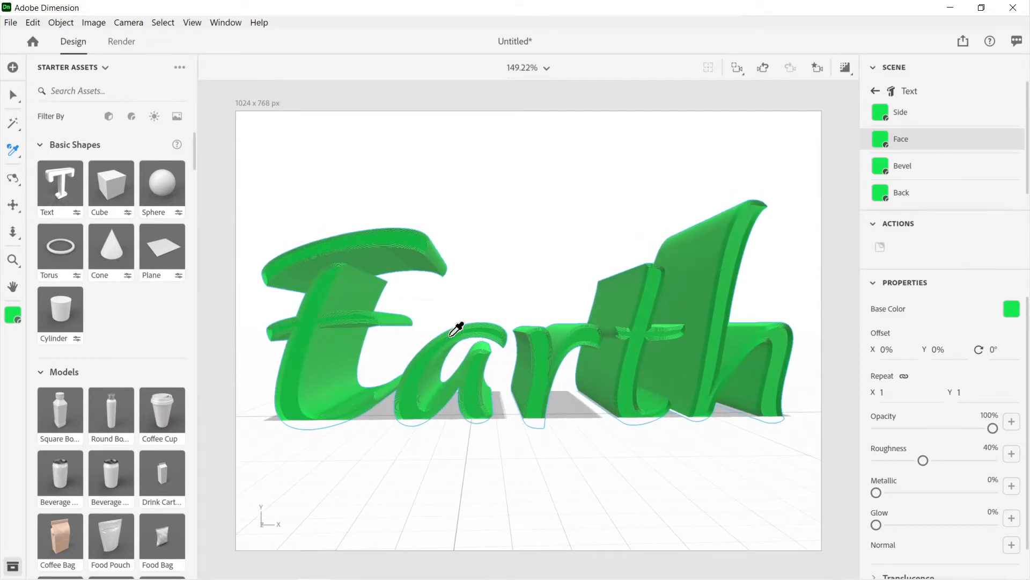
Step: Select the whole Earth text and raise it above the ground plane to a Y position of 4 cm
{"action": "key", "text": "v"}
{"action": "mouse_move", "coordinate": [475, 348]}
{"action": "right_mouse_down"}
{"action": "mouse_move", "coordinate": [475, 332]}
{"action": "mouse_move", "coordinate": [473, 353]}
{"action": "right_mouse_up"}
{"action": "mouse_move", "coordinate": [479, 375]}
{"action": "left_mouse_down"}
{"action": "mouse_move", "coordinate": [482, 355]}
{"action": "mouse_move", "coordinate": [491, 388]}
{"action": "left_mouse_up"}
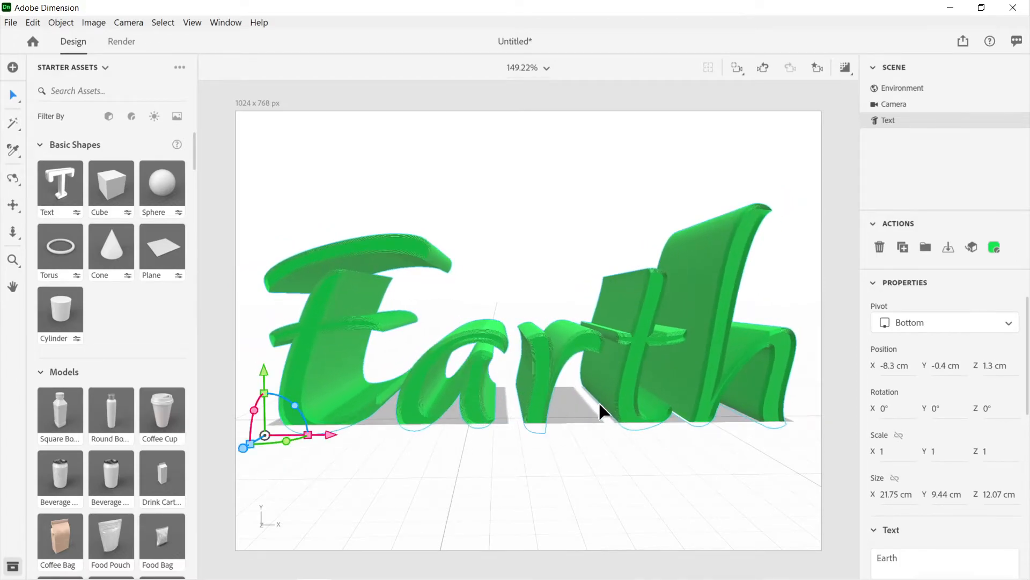
{"action": "left_click_drag", "start_coordinate": [265, 378], "coordinate": [313, 366]}
{"action": "right_click_drag", "start_coordinate": [554, 476], "coordinate": [620, 442]}
{"action": "left_click_drag", "start_coordinate": [555, 375], "coordinate": [549, 280]}
{"action": "right_click_drag", "start_coordinate": [701, 288], "coordinate": [736, 327]}
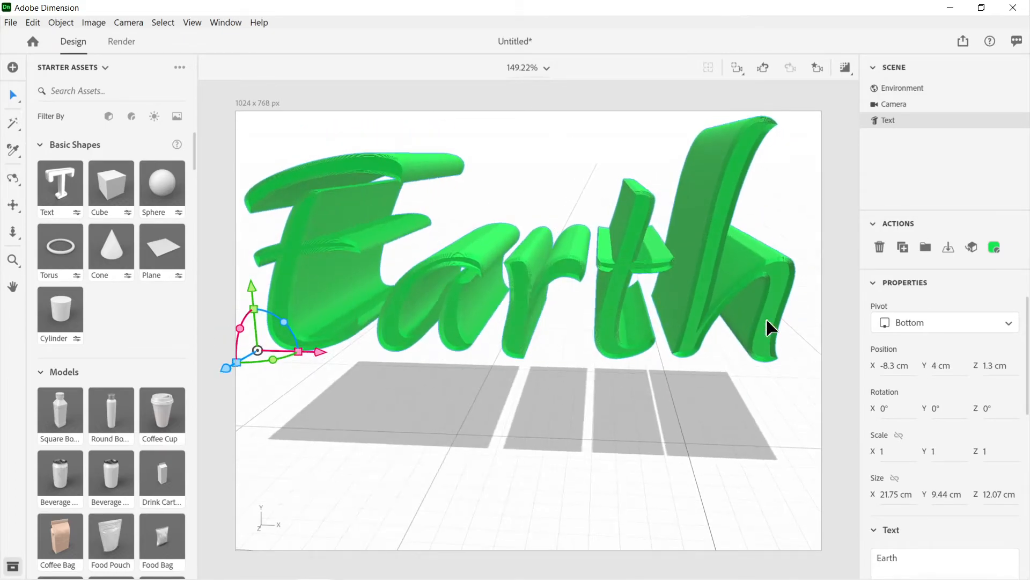
Step: Check the raised green text from several angles in the render preview, then collapse the bevel settings and turn the preview off
{"action": "scroll", "coordinate": [885, 348], "scroll_direction": "down", "scroll_amount": 5}
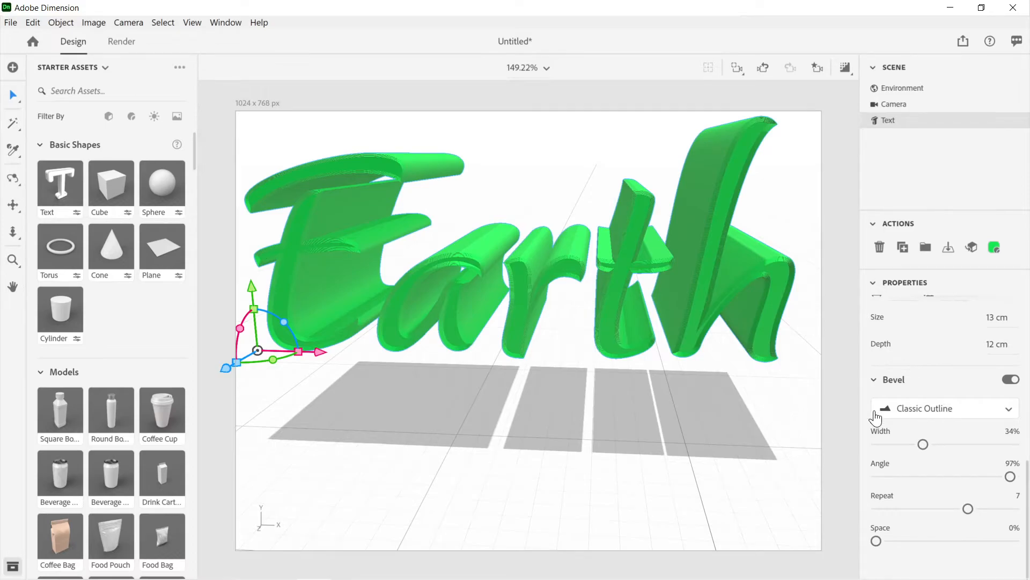
{"action": "right_click_drag", "start_coordinate": [751, 371], "coordinate": [721, 317]}
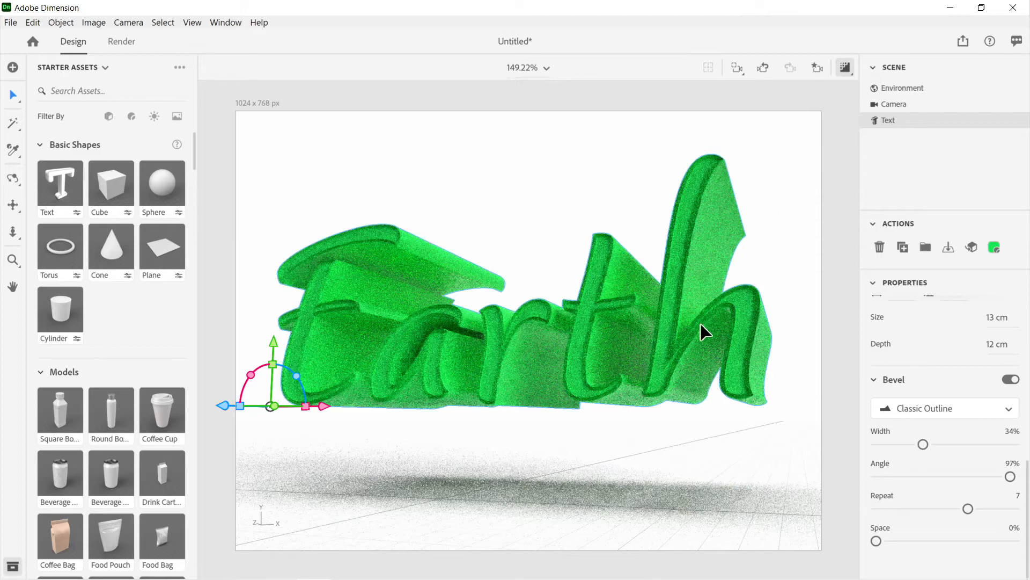
{"action": "middle_click_drag", "start_coordinate": [654, 340], "coordinate": [673, 344]}
{"action": "left_click_drag", "start_coordinate": [673, 348], "coordinate": [647, 343]}
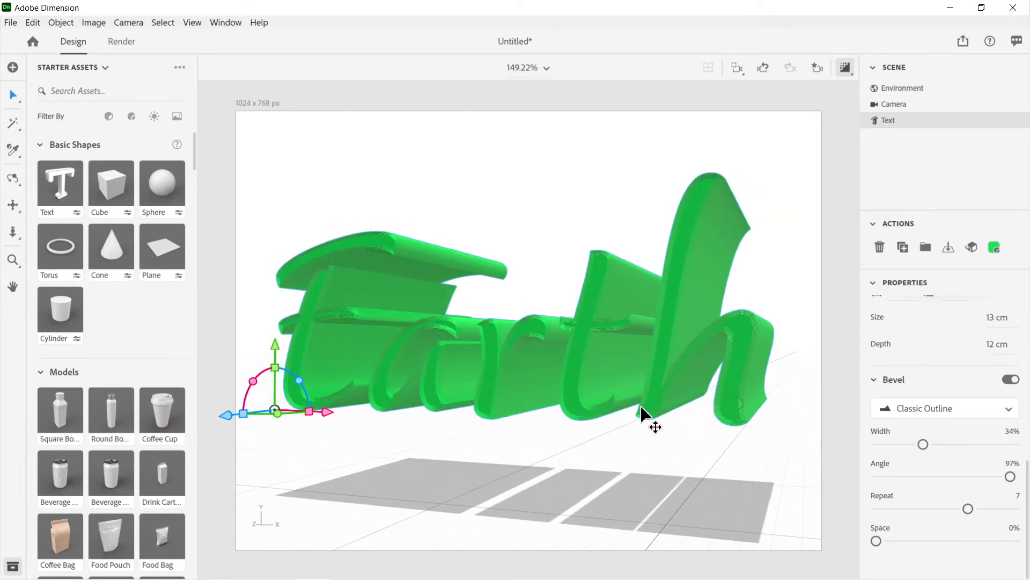
{"action": "left_click_drag", "start_coordinate": [663, 384], "coordinate": [671, 435]}
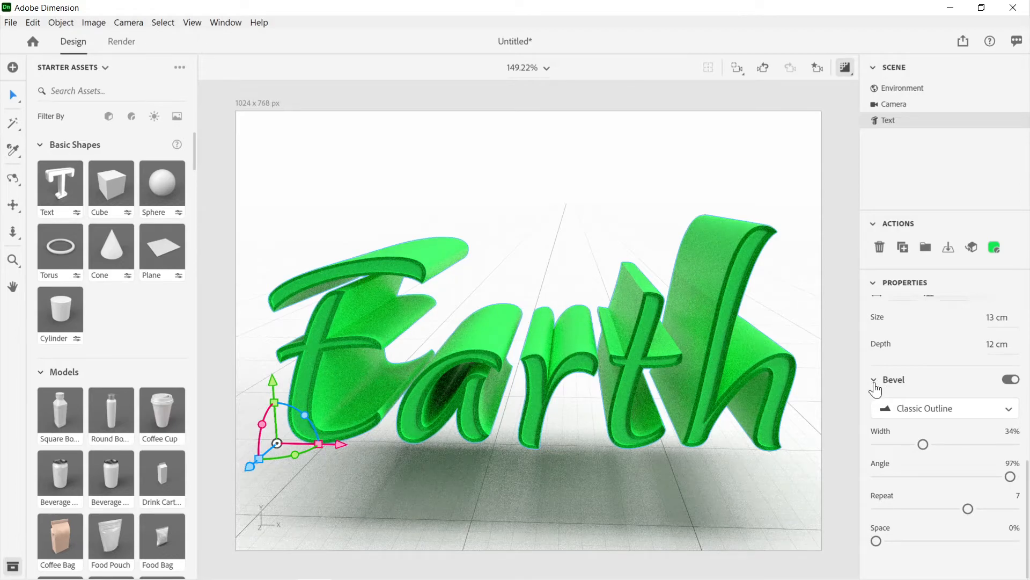
{"action": "left_click", "coordinate": [874, 382]}
{"action": "left_click", "coordinate": [845, 69]}
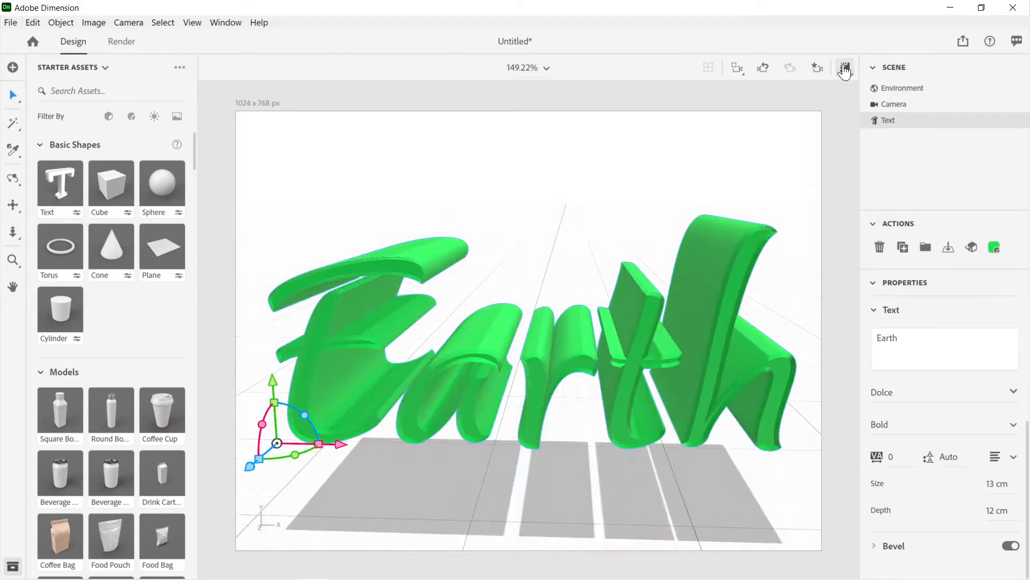
{"action": "left_click_drag", "start_coordinate": [694, 297], "coordinate": [688, 352]}
{"action": "scroll", "coordinate": [916, 367], "scroll_direction": "up", "scroll_amount": 4}
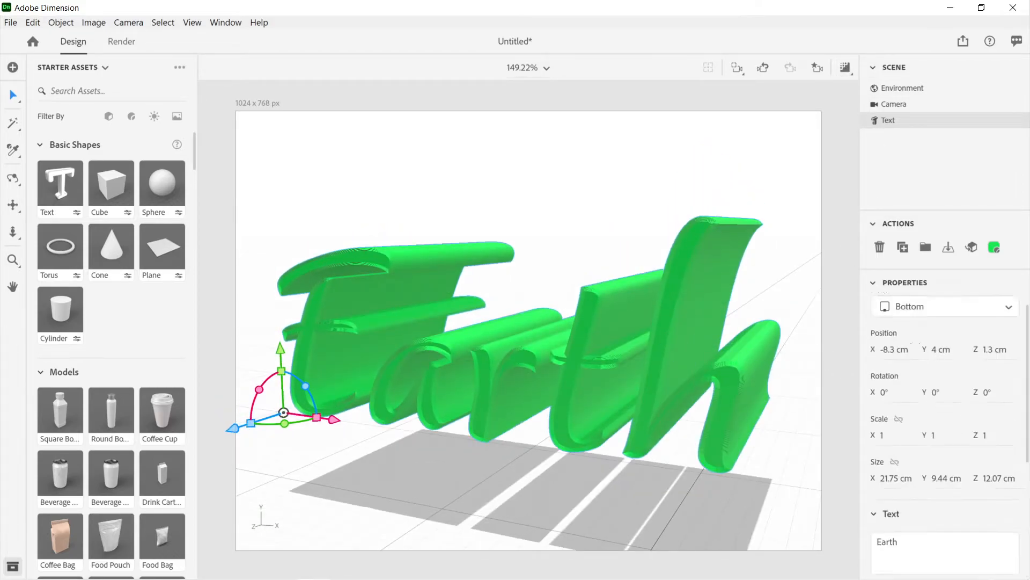
{"action": "scroll", "coordinate": [916, 367], "scroll_direction": "down", "scroll_amount": 4}
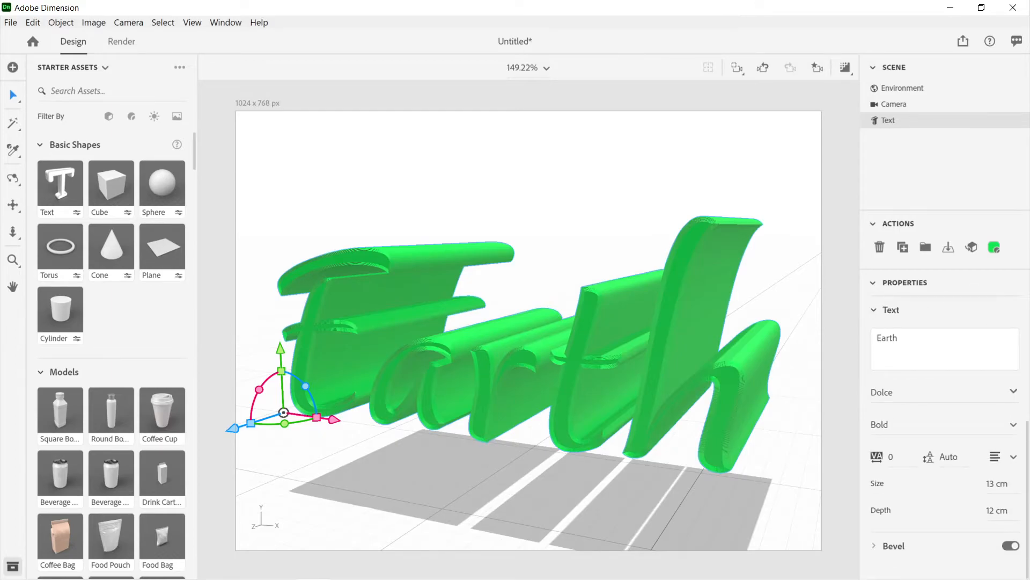
{"action": "scroll", "coordinate": [933, 365], "scroll_direction": "up", "scroll_amount": 4}
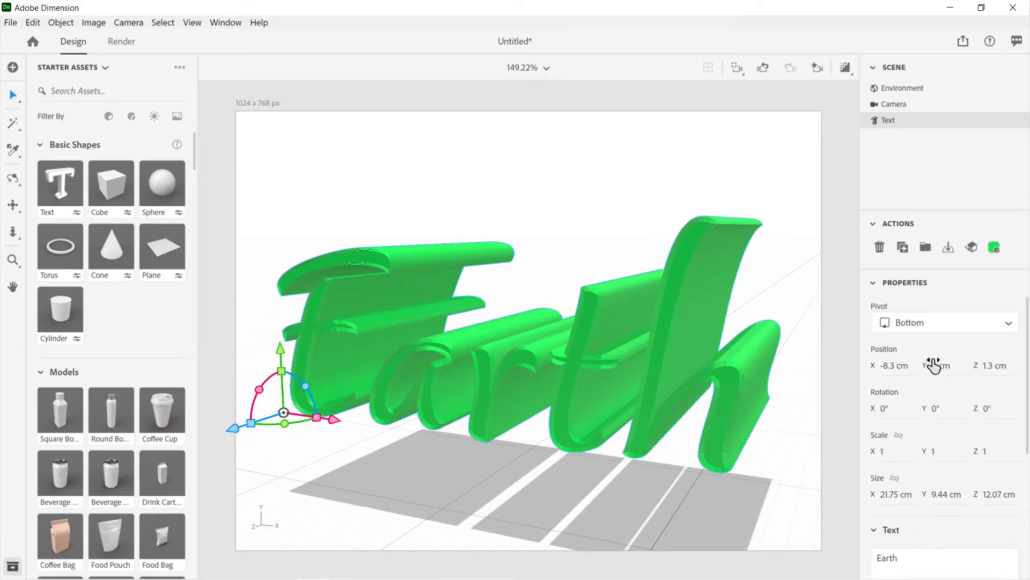
{"action": "left_click", "coordinate": [875, 283]}
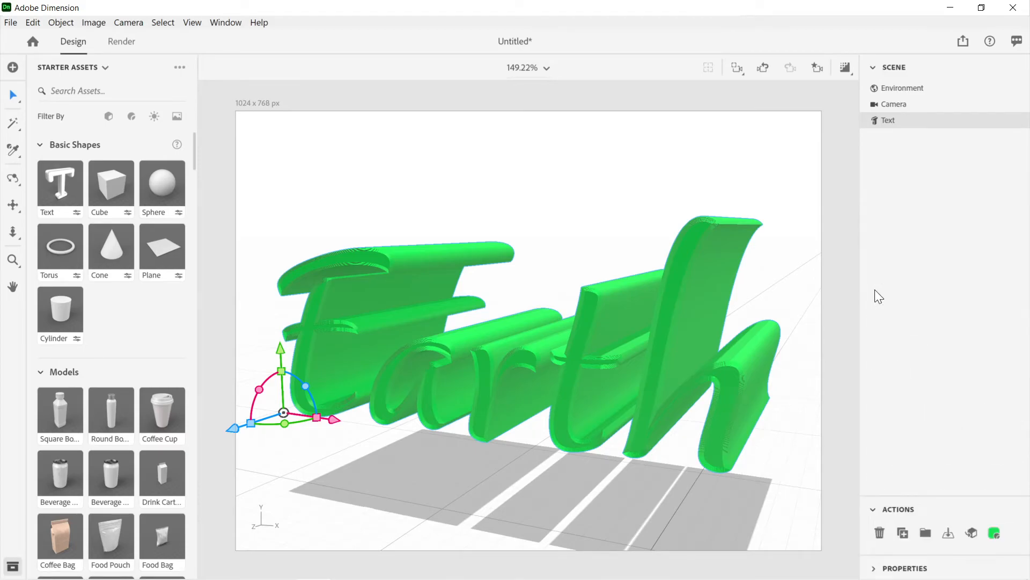
{"action": "left_click", "coordinate": [876, 570]}
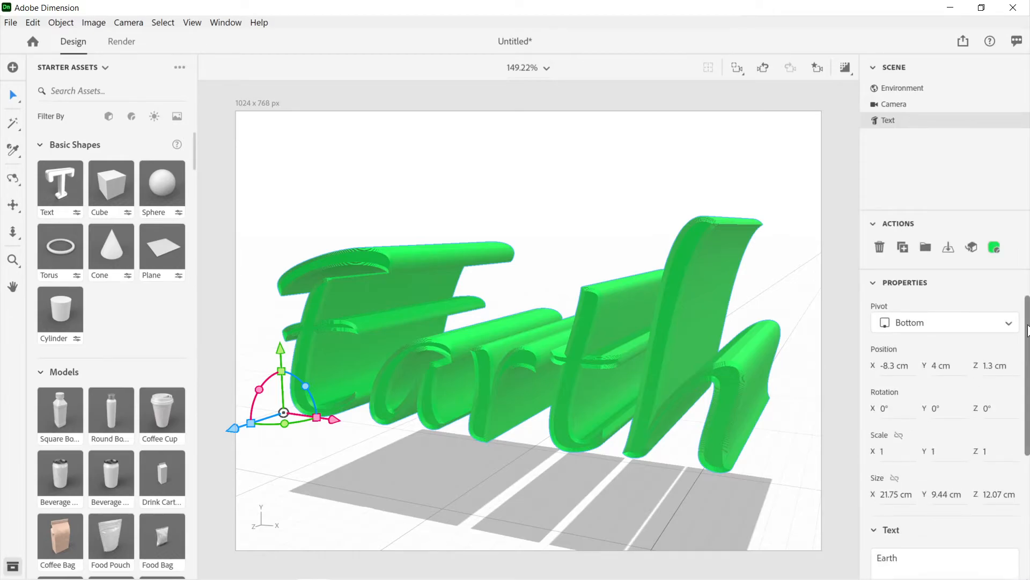
Step: Search the Earth text's font list for "bubble" and close the list without choosing another font
{"action": "left_click_drag", "start_coordinate": [1027, 322], "coordinate": [1028, 440]}
{"action": "left_click", "coordinate": [912, 401]}
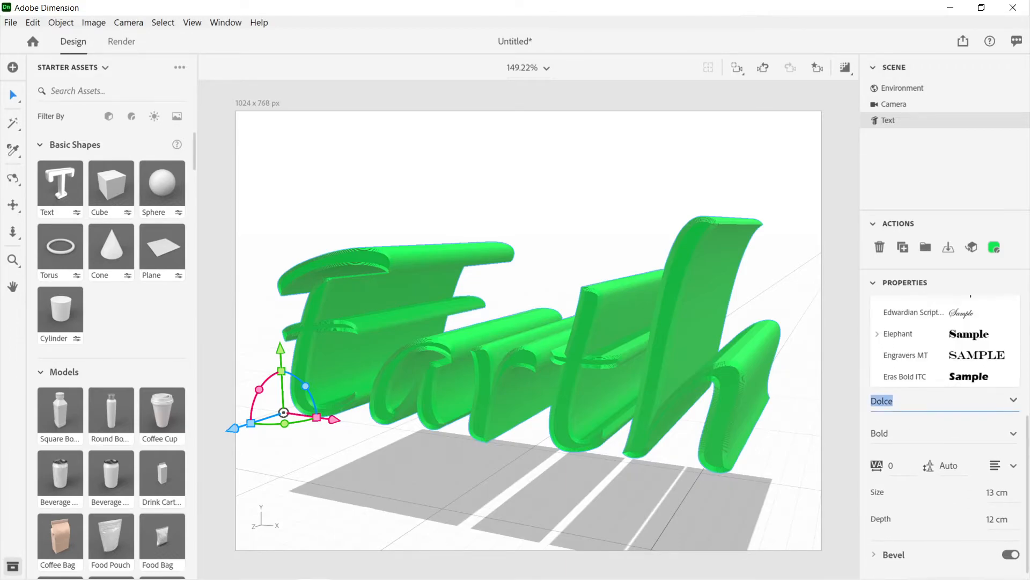
{"action": "type", "text": "bub"}
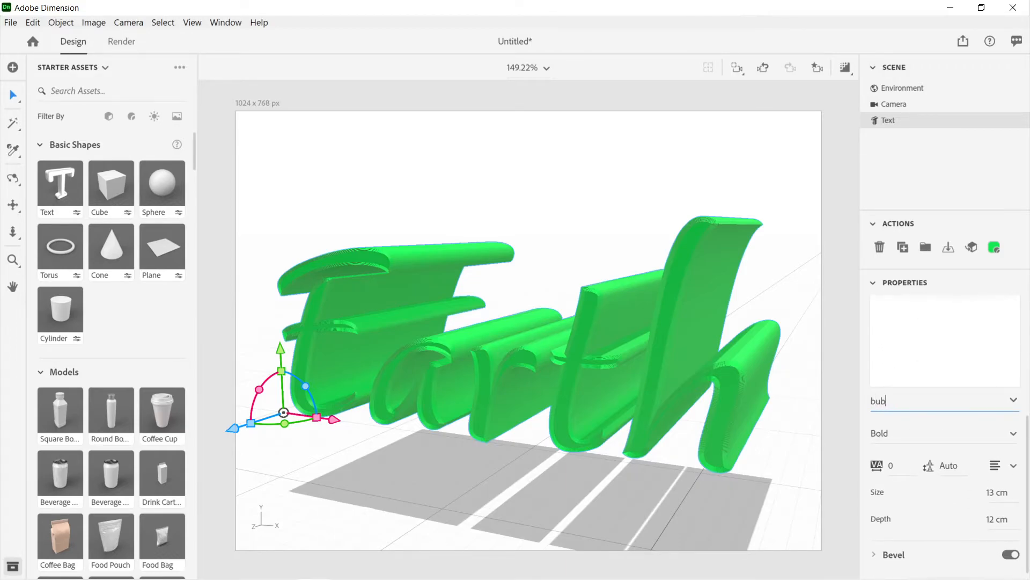
{"action": "type", "text": "ble"}
{"action": "left_click", "coordinate": [1013, 403]}
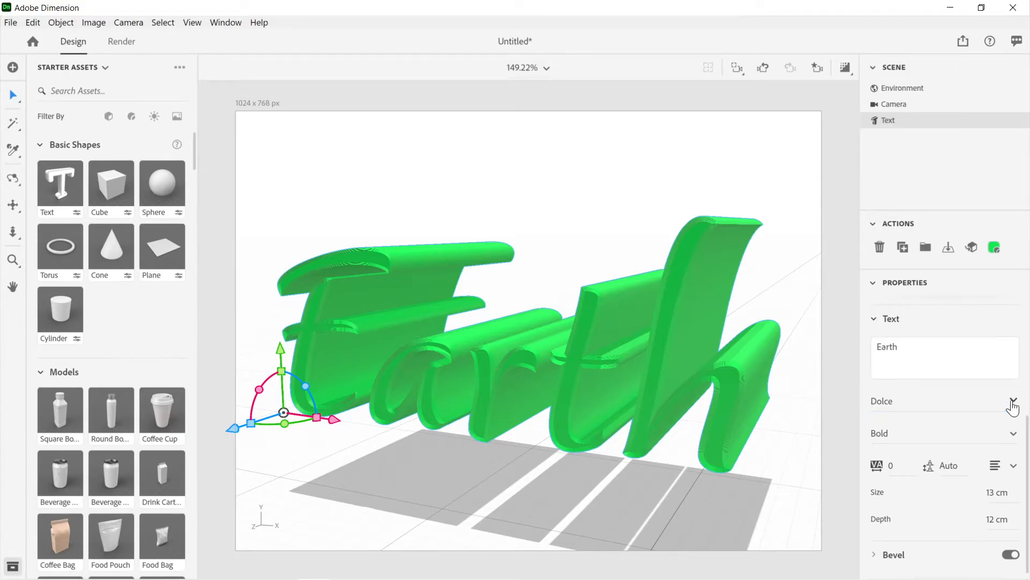
Step: Change the Earth text's font to the Shadow style of Bubblegum Pop
{"action": "left_click", "coordinate": [1013, 402]}
{"action": "scroll", "coordinate": [953, 371], "scroll_direction": "up", "scroll_amount": 3}
{"action": "scroll", "coordinate": [953, 370], "scroll_direction": "up", "scroll_amount": 6}
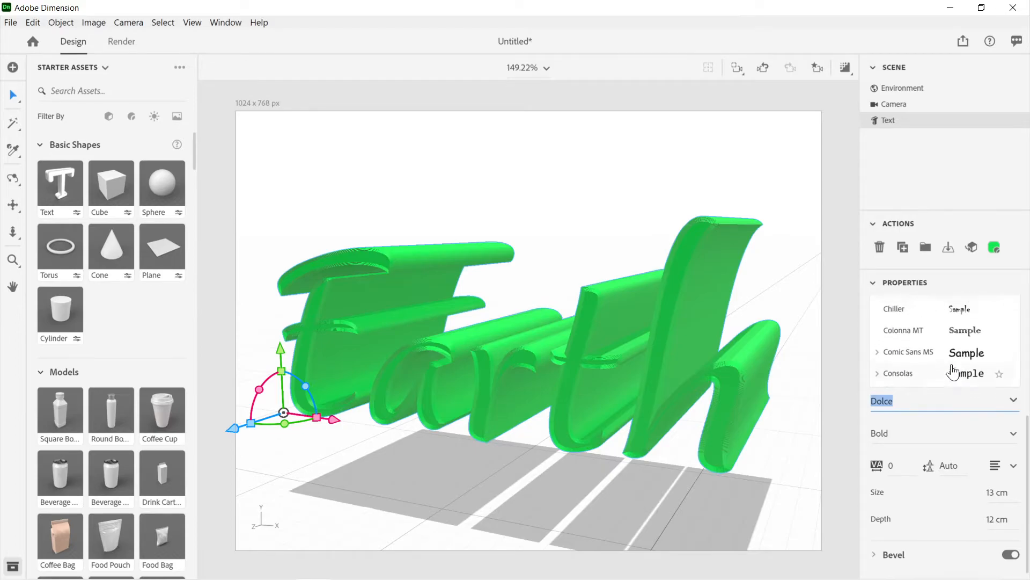
{"action": "scroll", "coordinate": [953, 370], "scroll_direction": "up", "scroll_amount": 5}
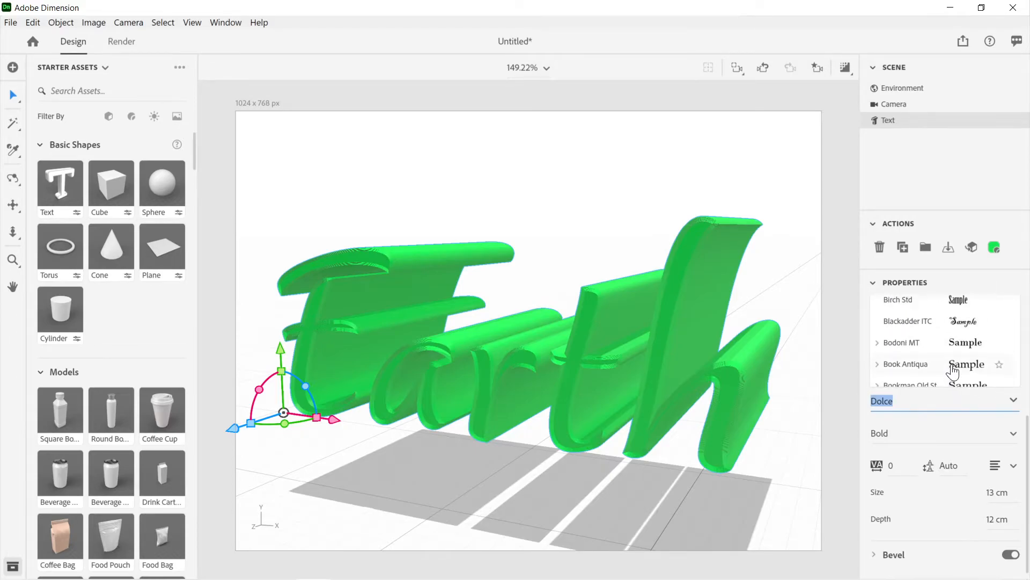
{"action": "scroll", "coordinate": [954, 370], "scroll_direction": "down", "scroll_amount": 2}
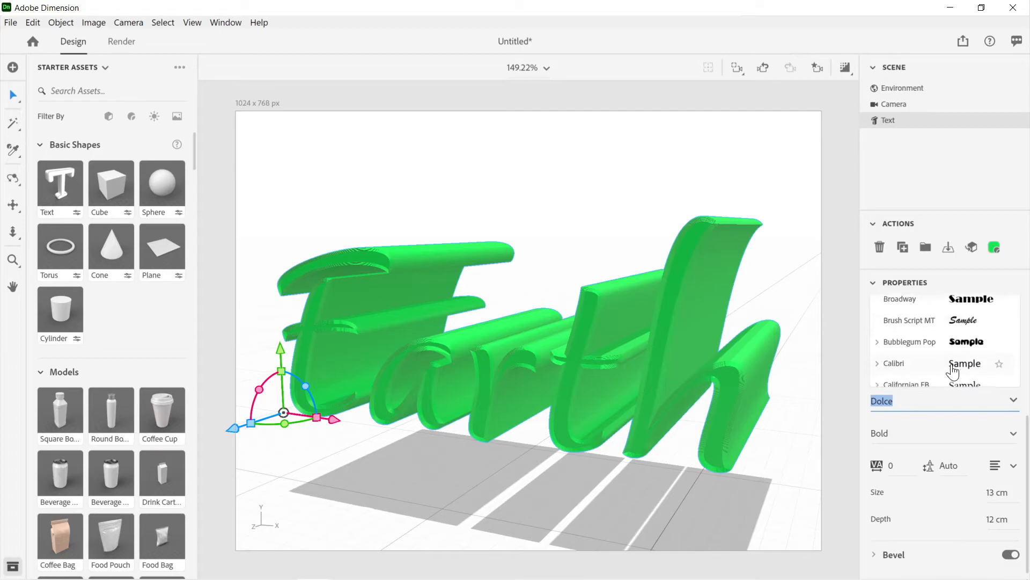
{"action": "left_click", "coordinate": [877, 338]}
{"action": "scroll", "coordinate": [915, 361], "scroll_direction": "down", "scroll_amount": 2}
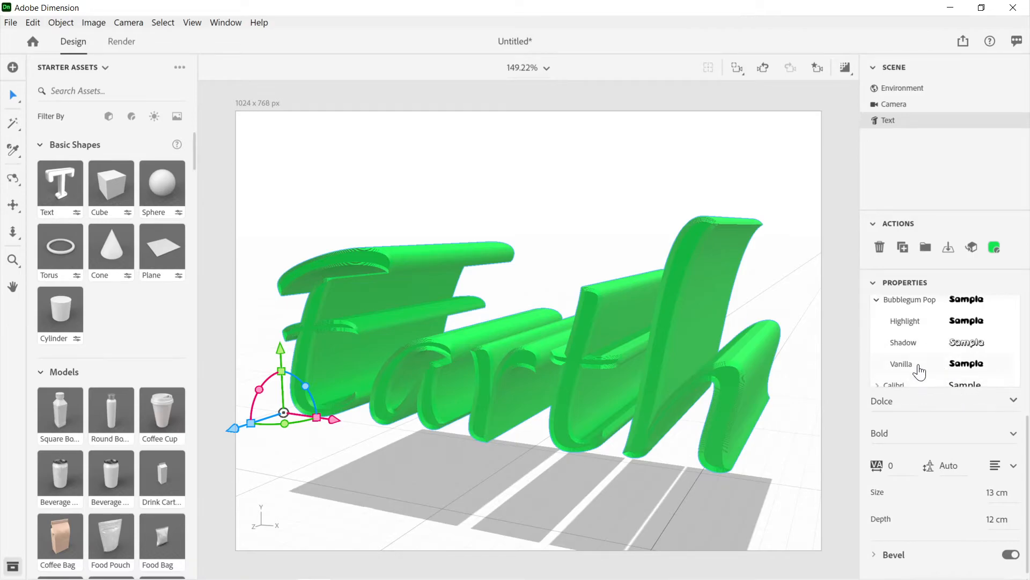
{"action": "left_click", "coordinate": [914, 344]}
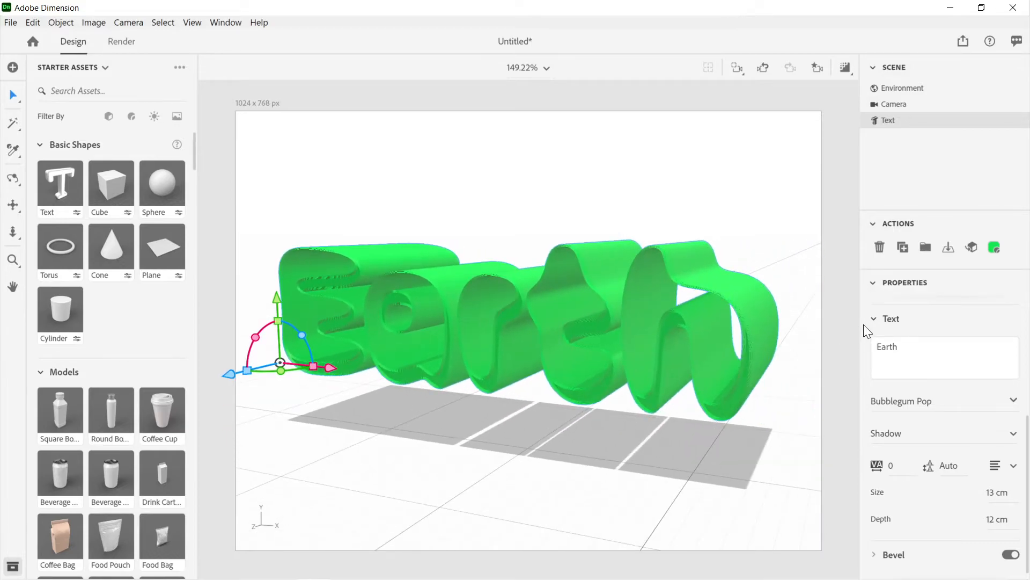
Step: Change the Earth text's bevel shape to Square Outline
{"action": "scroll", "coordinate": [945, 427], "scroll_direction": "down", "scroll_amount": 1}
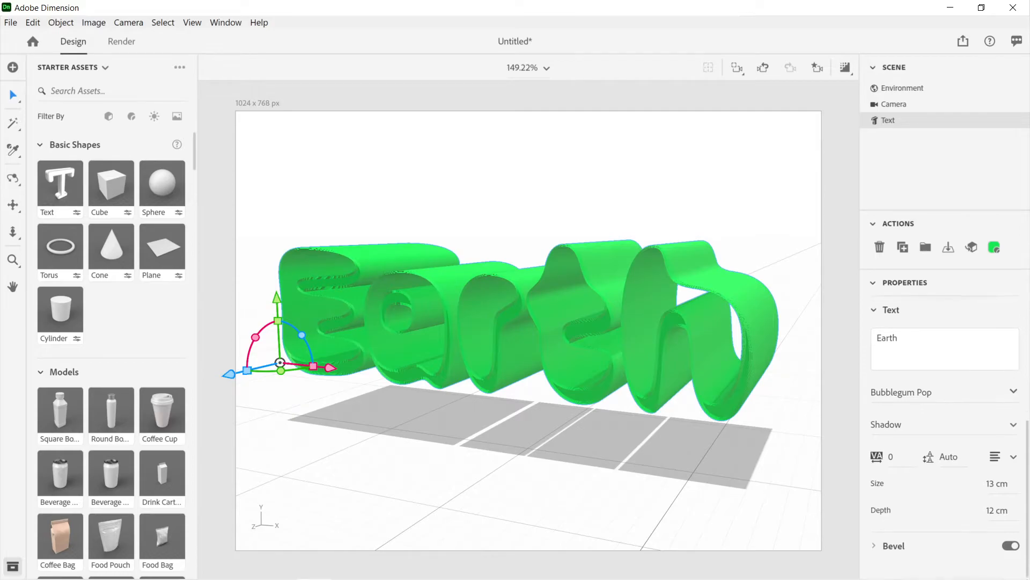
{"action": "scroll", "coordinate": [940, 369], "scroll_direction": "up", "scroll_amount": 4}
{"action": "scroll", "coordinate": [940, 369], "scroll_direction": "down", "scroll_amount": 4}
{"action": "left_click", "coordinate": [878, 555]}
{"action": "scroll", "coordinate": [916, 485], "scroll_direction": "down", "scroll_amount": 3}
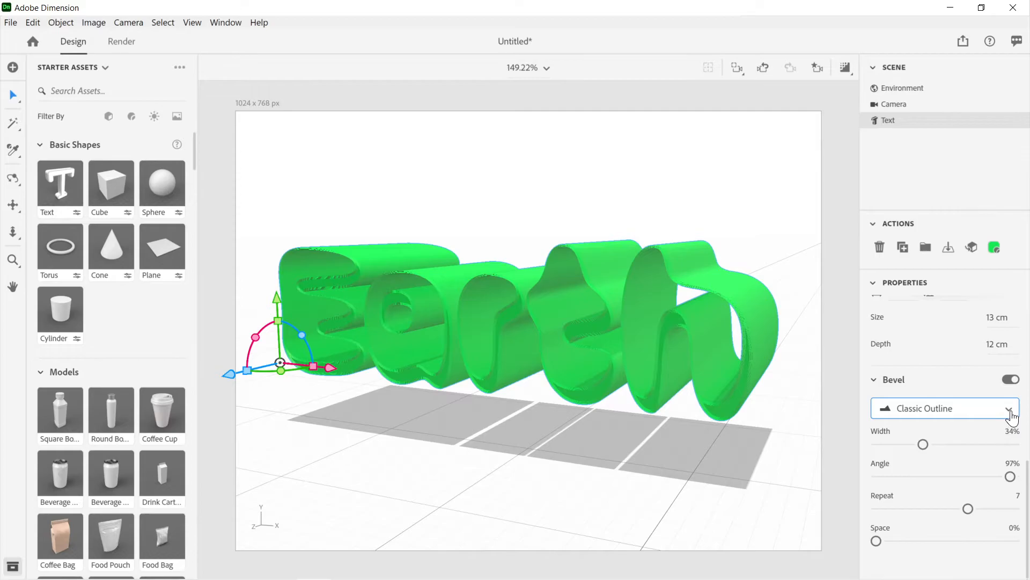
{"action": "left_click", "coordinate": [1010, 410]}
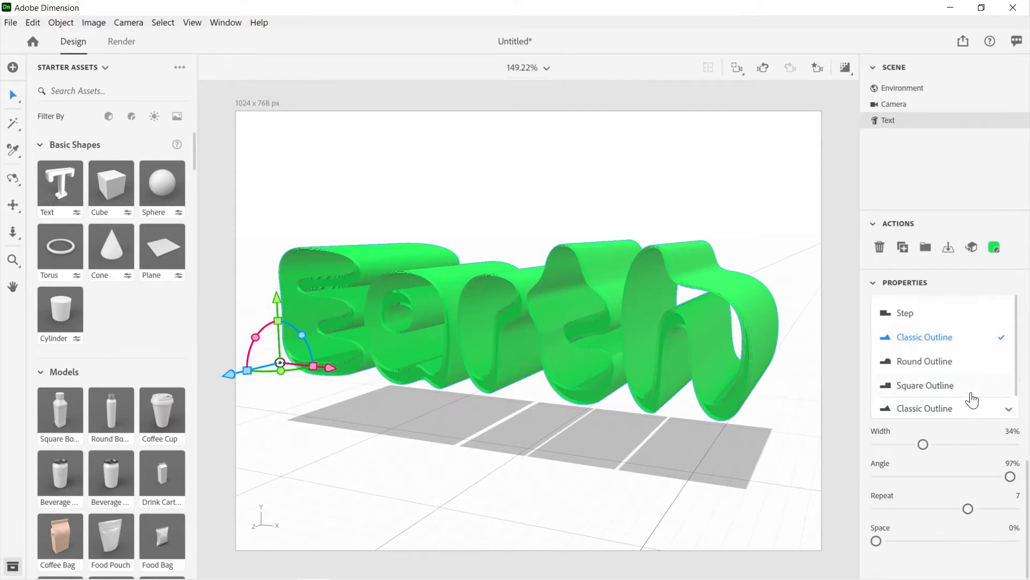
{"action": "left_click", "coordinate": [974, 396]}
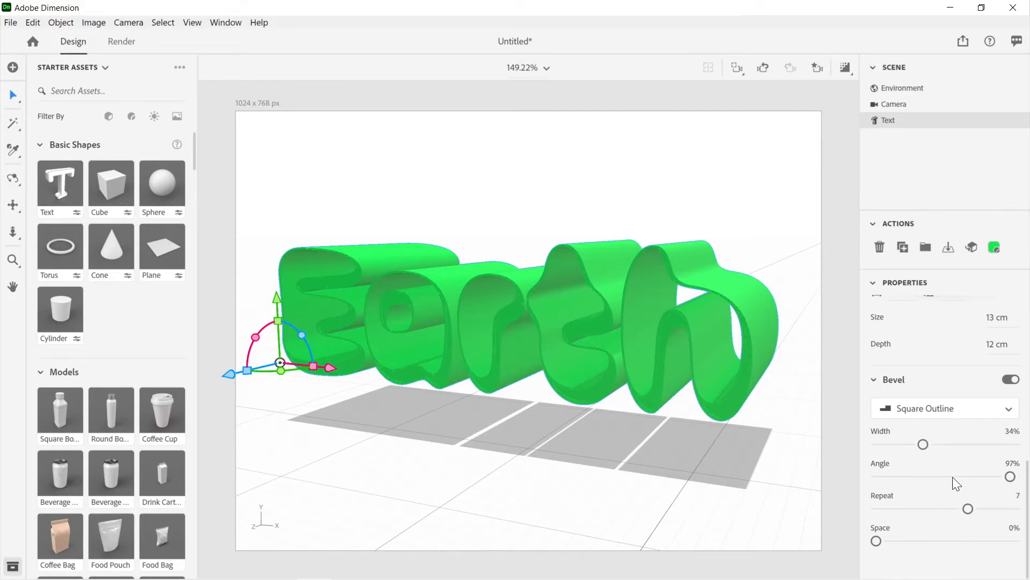
Step: Flatten the text with a 3% bevel angle, 0% bevel width and 0 cm depth, and inspect it from several angles
{"action": "left_click_drag", "start_coordinate": [1010, 477], "coordinate": [881, 479]}
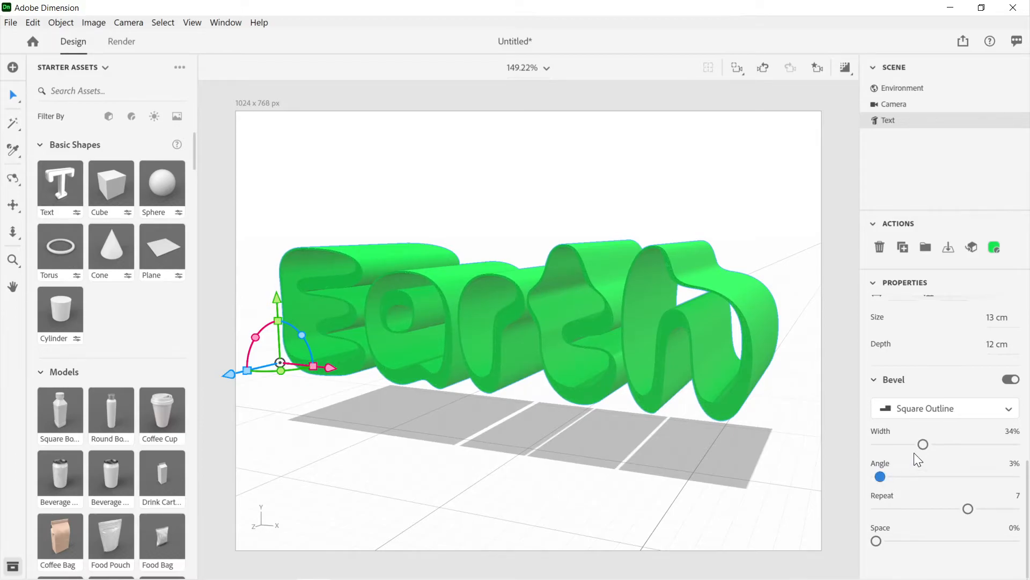
{"action": "left_click_drag", "start_coordinate": [910, 440], "coordinate": [875, 441]}
{"action": "left_click_drag", "start_coordinate": [991, 349], "coordinate": [962, 350]}
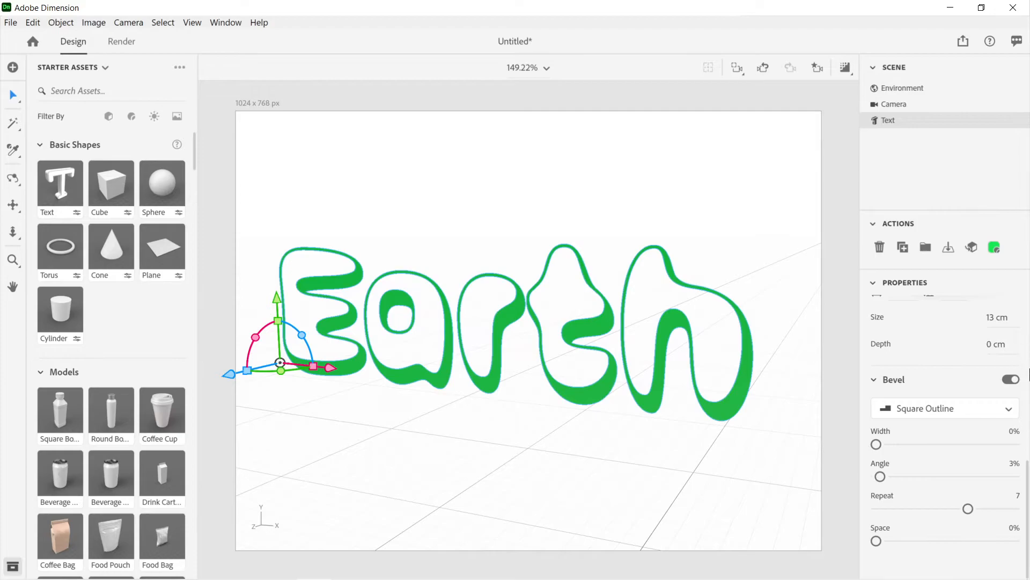
{"action": "left_click_drag", "start_coordinate": [753, 365], "coordinate": [755, 344]}
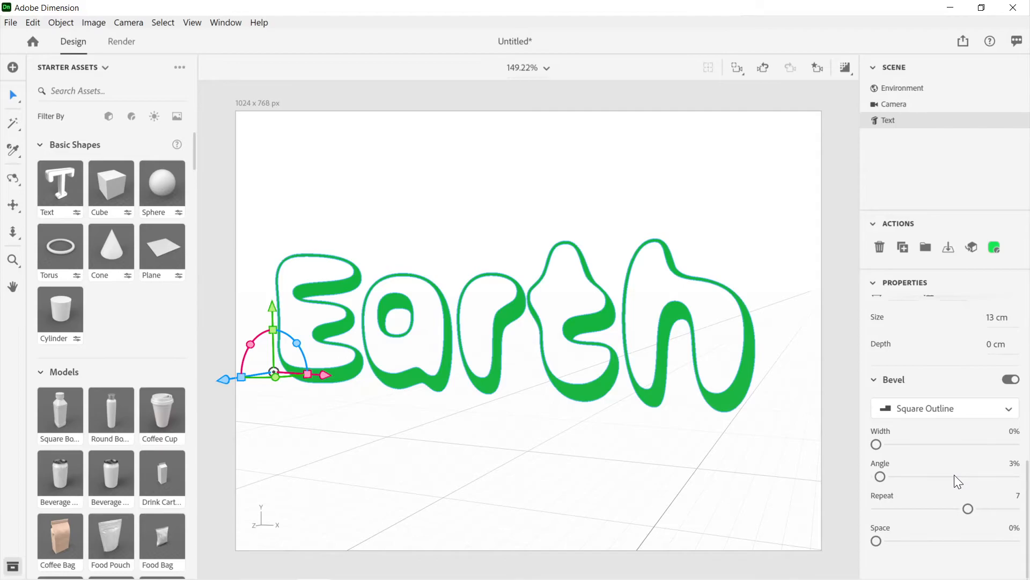
{"action": "left_click_drag", "start_coordinate": [750, 376], "coordinate": [684, 445]}
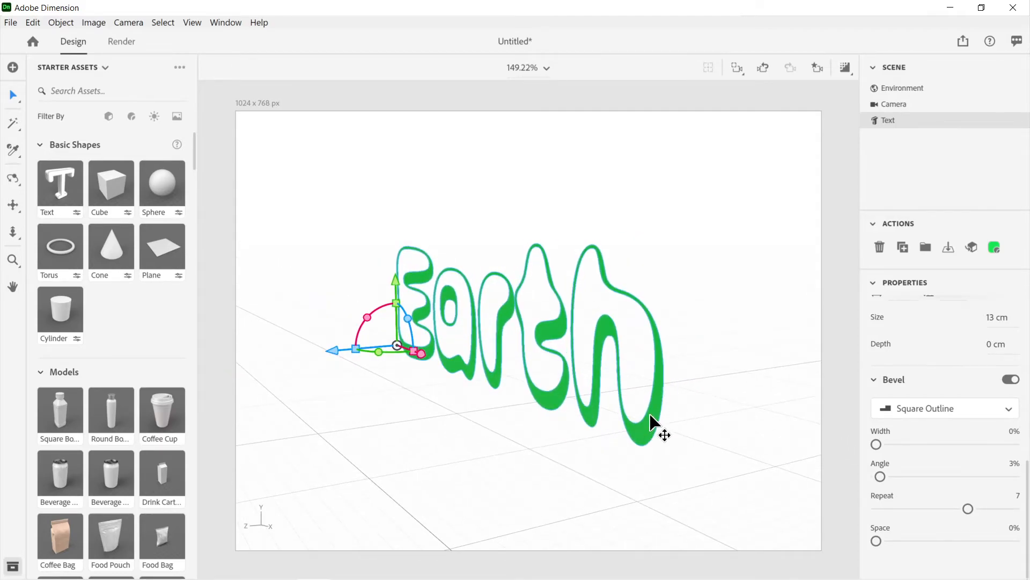
{"action": "left_click_drag", "start_coordinate": [660, 430], "coordinate": [727, 432]}
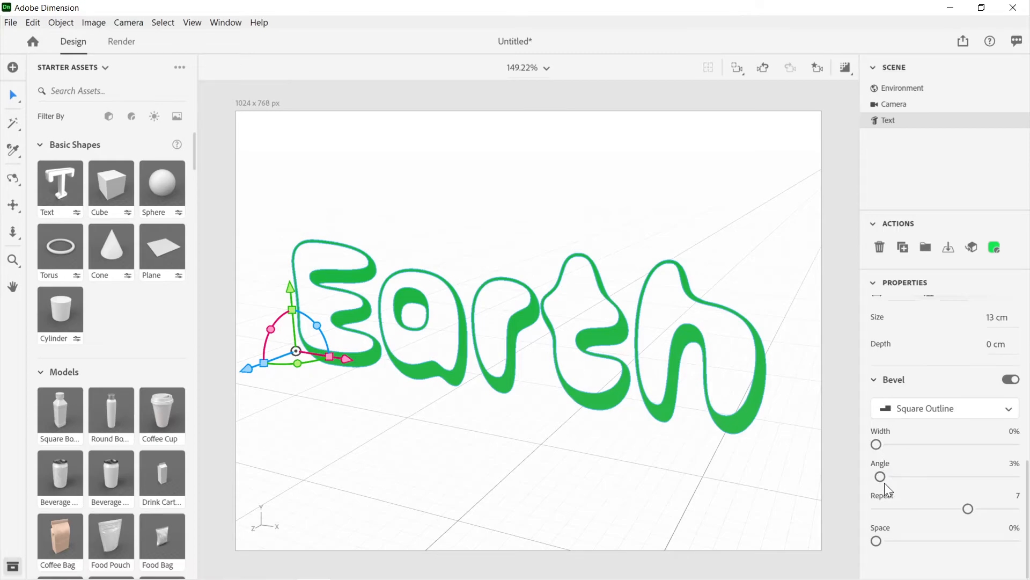
Step: Set the text's bevel to 36% angle, 1 repeat and 2% width, and its depth to 2.1 cm
{"action": "left_click_drag", "start_coordinate": [881, 479], "coordinate": [928, 480]}
{"action": "left_click", "coordinate": [881, 514]}
{"action": "left_click_drag", "start_coordinate": [877, 449], "coordinate": [879, 448]}
{"action": "left_click_drag", "start_coordinate": [995, 346], "coordinate": [1007, 346]}
{"action": "left_click", "coordinate": [994, 346]}
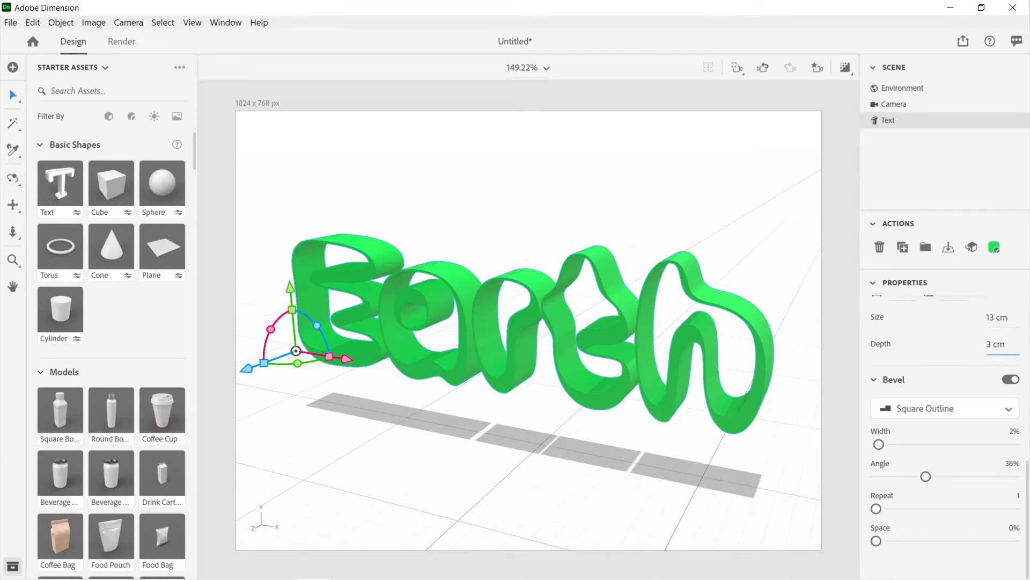
{"action": "key", "text": "ctrl+a"}
{"action": "type", "text": "2.1"}
{"action": "key", "text": "Return"}
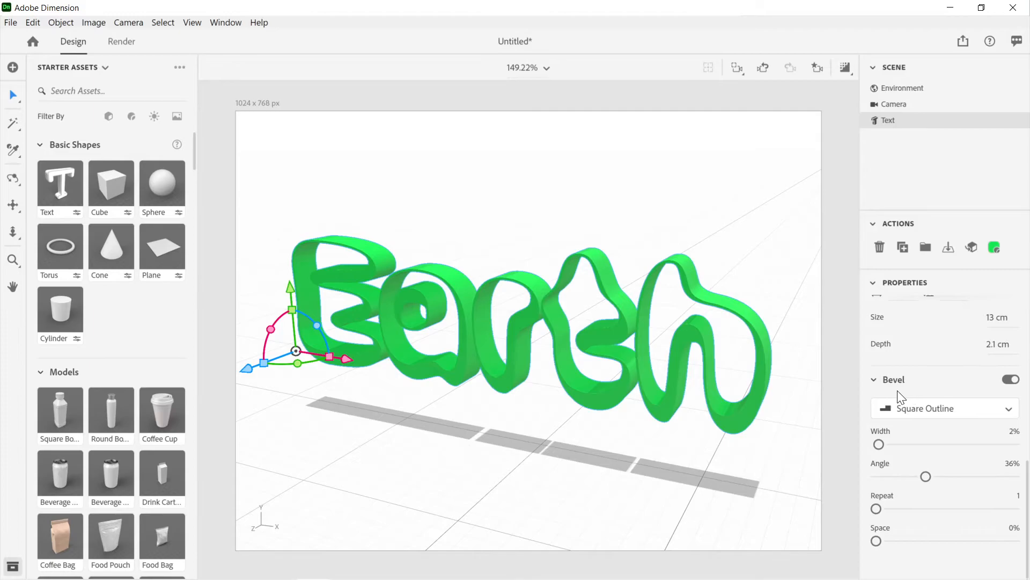
Step: Color the environment background dark green, RGB 0, 48, 13, and check the text against it from the side and front
{"action": "left_click_drag", "start_coordinate": [660, 333], "coordinate": [722, 303]}
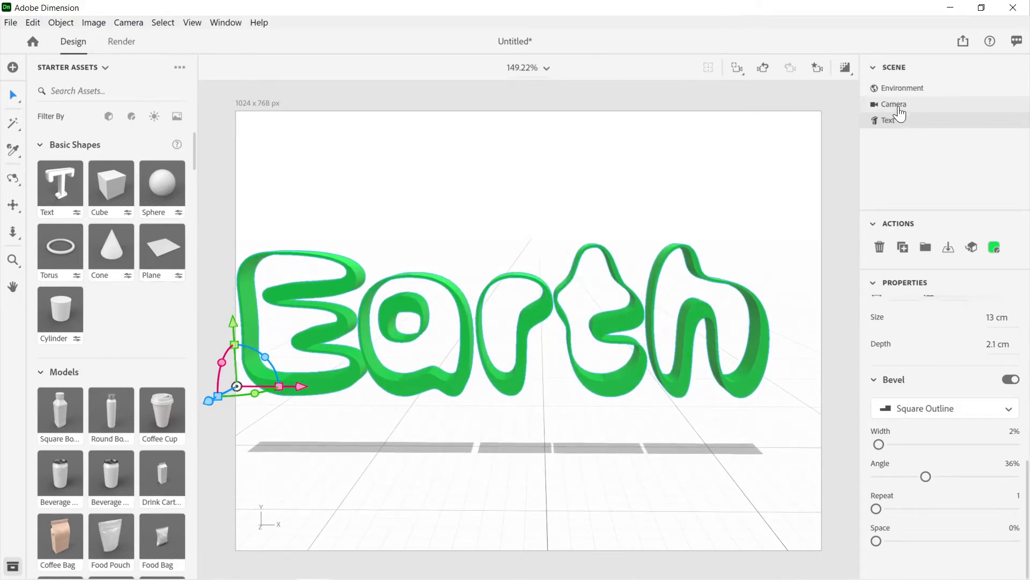
{"action": "left_click", "coordinate": [906, 89]}
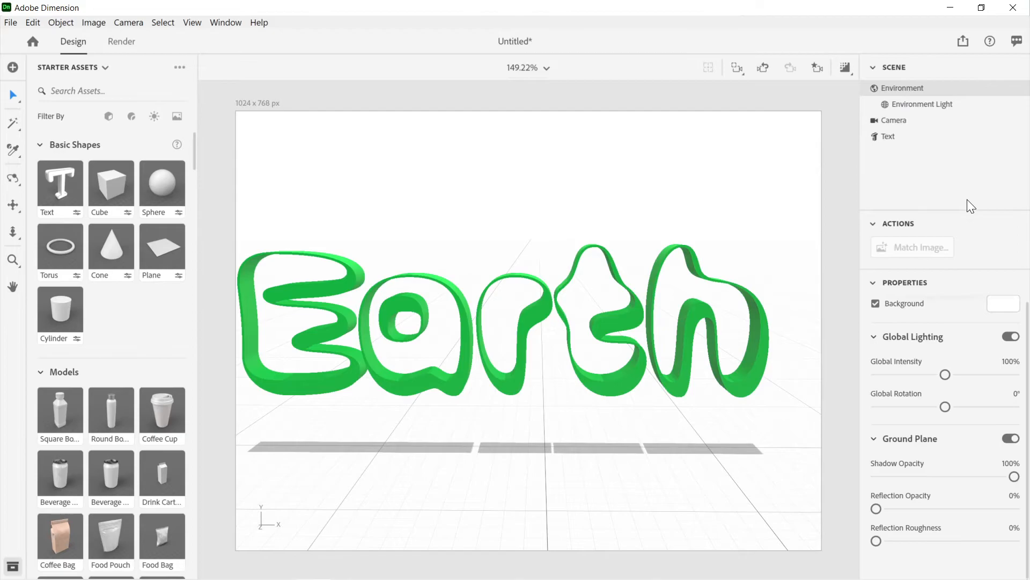
{"action": "left_click", "coordinate": [994, 310]}
{"action": "left_click", "coordinate": [814, 454]}
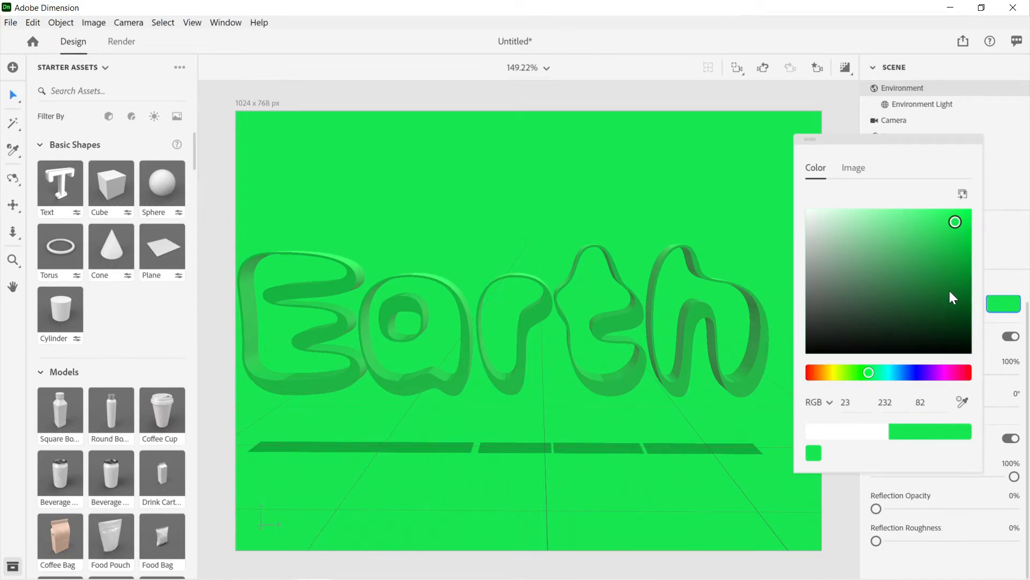
{"action": "left_click_drag", "start_coordinate": [957, 222], "coordinate": [973, 325]}
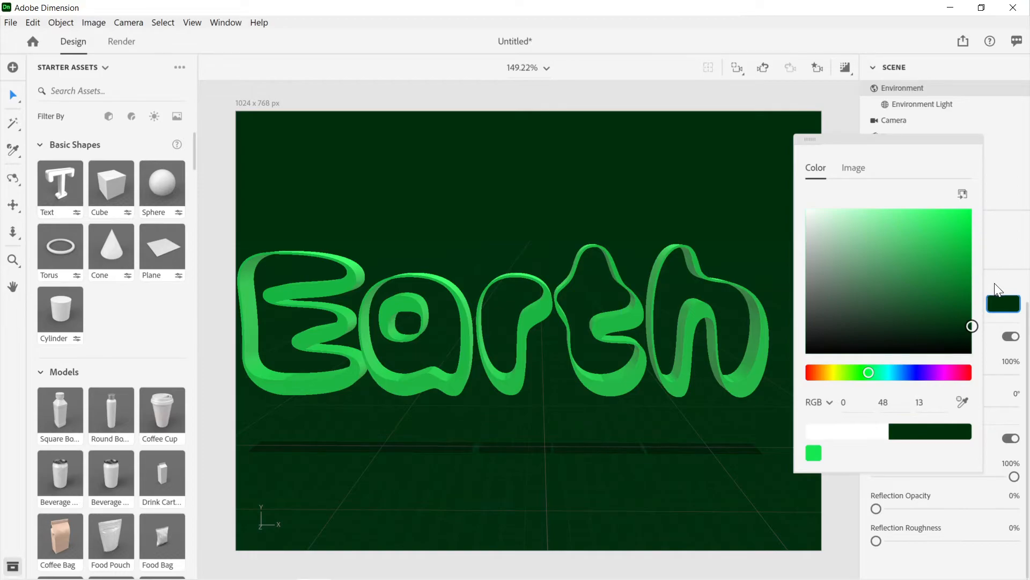
{"action": "left_click", "coordinate": [994, 282]}
{"action": "right_click_drag", "start_coordinate": [692, 363], "coordinate": [716, 326]}
{"action": "left_click_drag", "start_coordinate": [716, 355], "coordinate": [584, 352]}
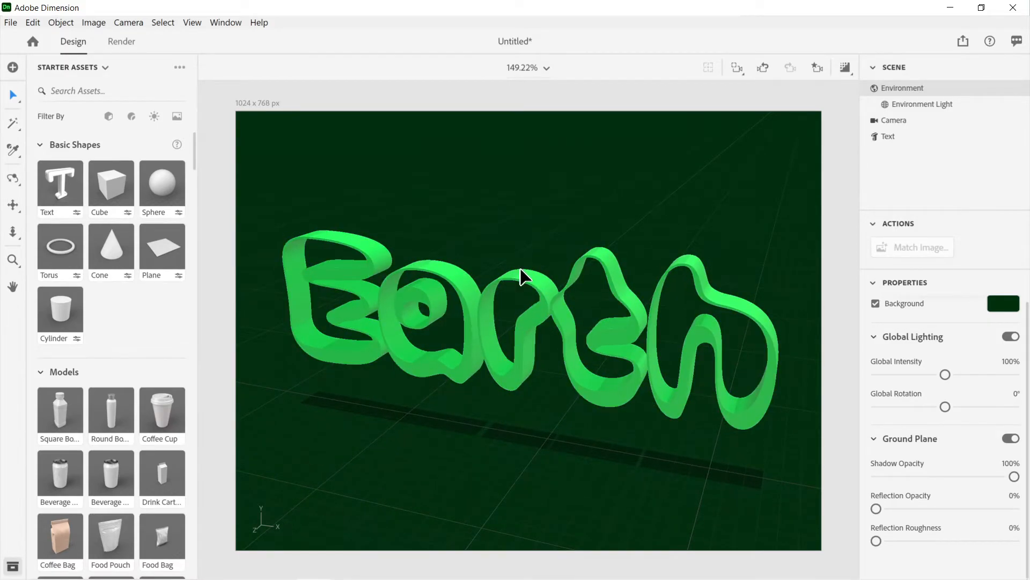
{"action": "left_click_drag", "start_coordinate": [558, 299], "coordinate": [593, 244]}
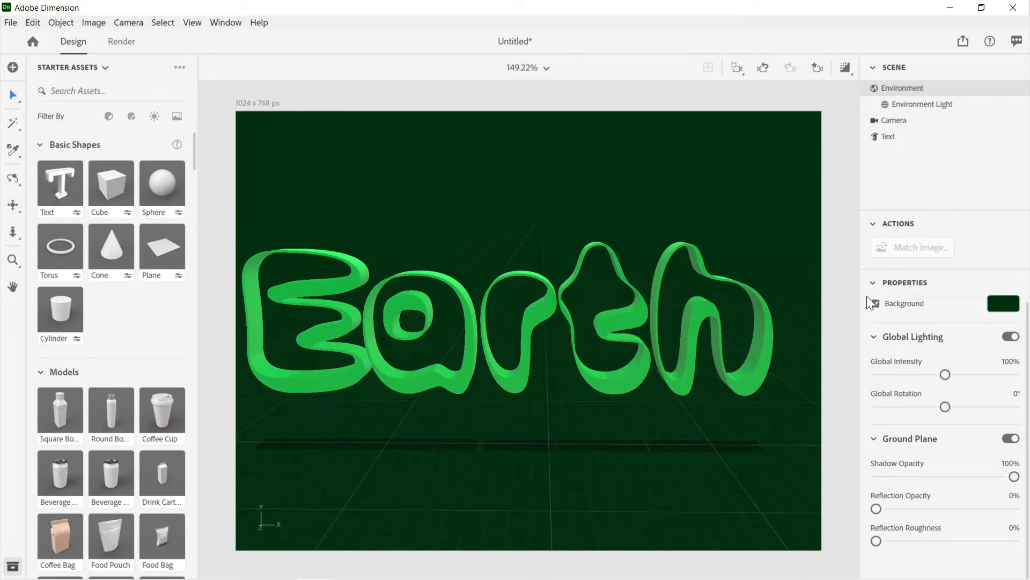
Step: Select the Earth text and stretch its Z size to 1,100 cm, leaving the X and Y sizes unlinked
{"action": "left_click", "coordinate": [909, 141]}
{"action": "left_click", "coordinate": [577, 288]}
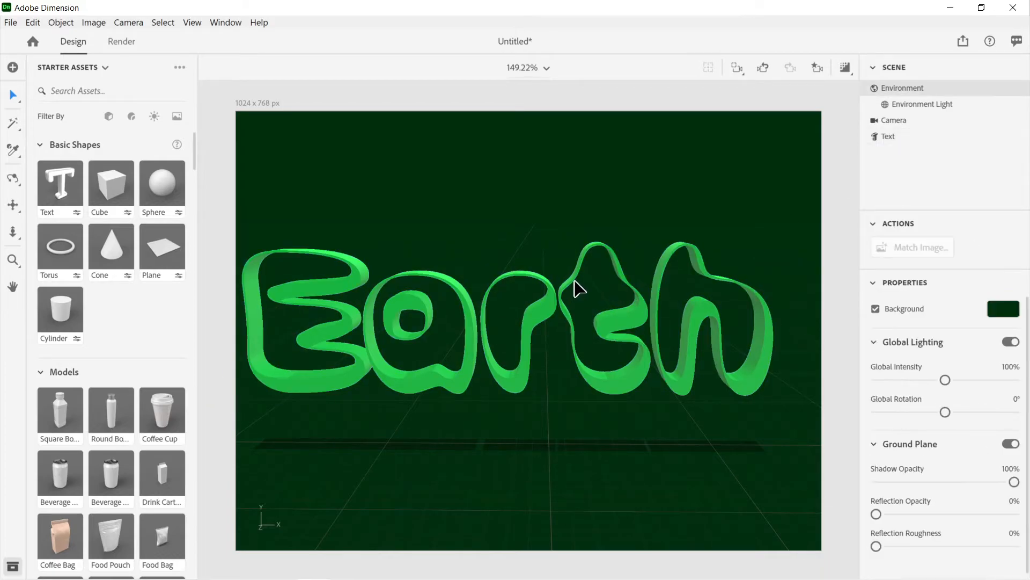
{"action": "left_click", "coordinate": [896, 138]}
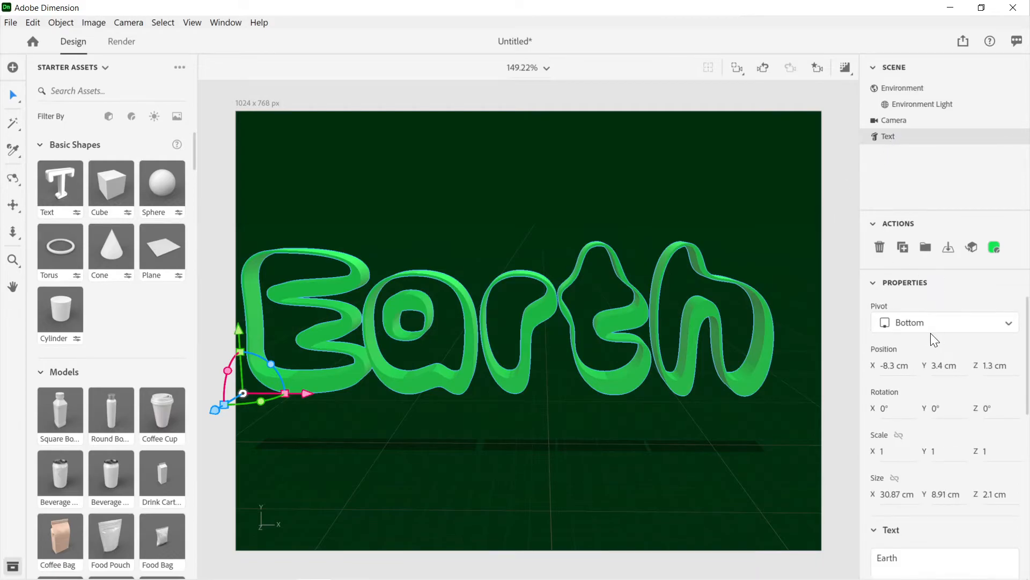
{"action": "scroll", "coordinate": [930, 333], "scroll_direction": "down", "scroll_amount": 1}
{"action": "mouse_move", "coordinate": [889, 439]}
{"action": "left_mouse_down"}
{"action": "mouse_move", "coordinate": [926, 439]}
{"action": "mouse_move", "coordinate": [888, 439]}
{"action": "left_mouse_up"}
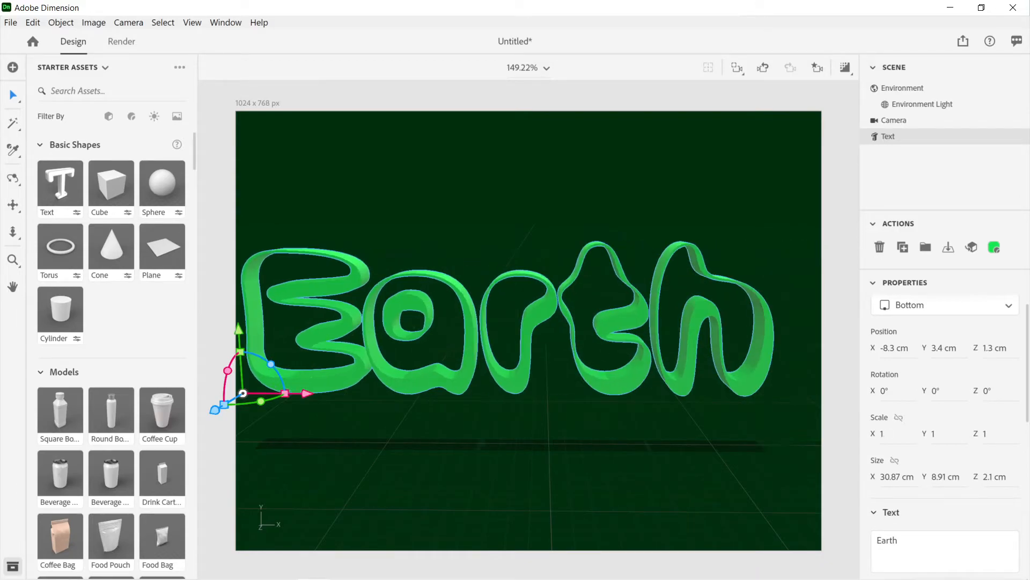
{"action": "scroll", "coordinate": [932, 473], "scroll_direction": "down", "scroll_amount": 5}
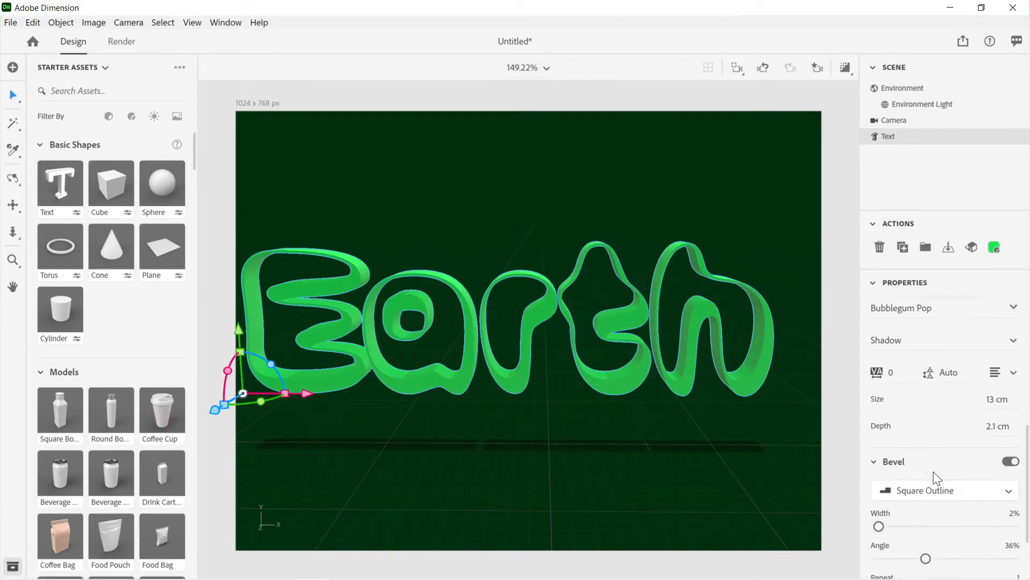
{"action": "scroll", "coordinate": [933, 472], "scroll_direction": "up", "scroll_amount": 5}
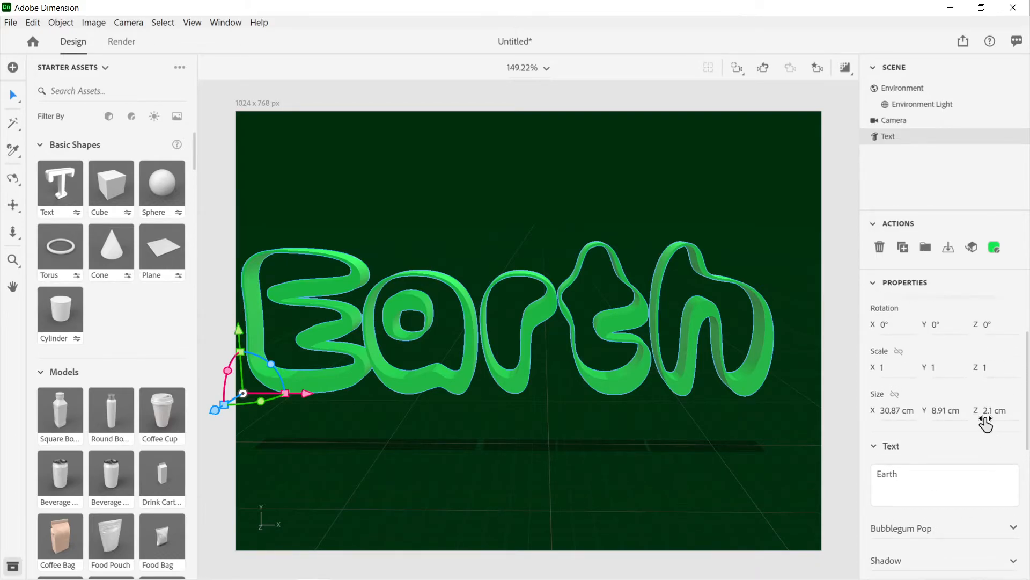
{"action": "mouse_move", "coordinate": [994, 413]}
{"action": "left_mouse_down"}
{"action": "mouse_move", "coordinate": [1022, 414]}
{"action": "mouse_move", "coordinate": [989, 416]}
{"action": "left_mouse_up"}
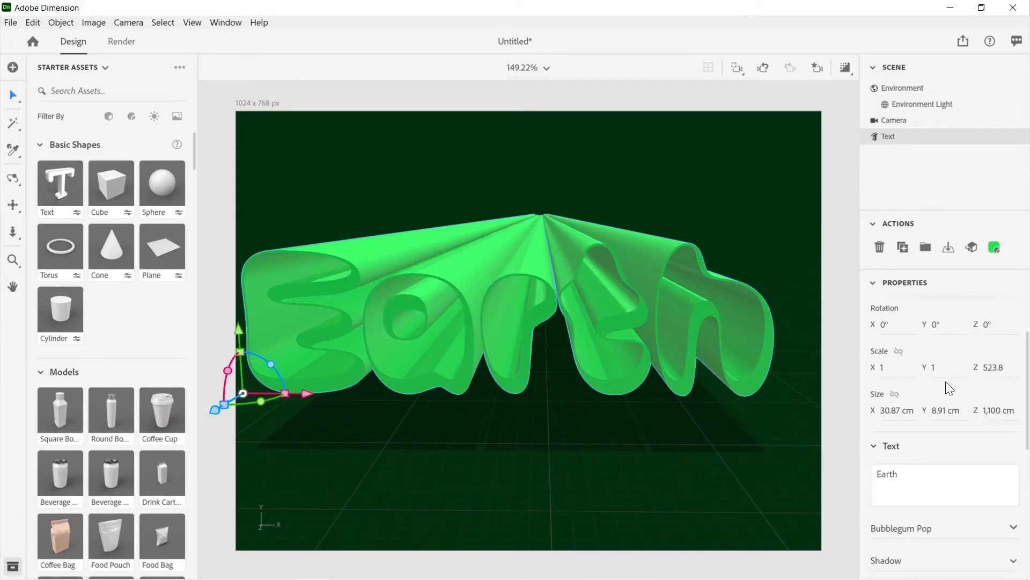
{"action": "mouse_move", "coordinate": [690, 315]}
{"action": "right_mouse_down"}
{"action": "mouse_move", "coordinate": [563, 303]}
{"action": "mouse_move", "coordinate": [690, 292]}
{"action": "mouse_move", "coordinate": [698, 312]}
{"action": "mouse_move", "coordinate": [722, 299]}
{"action": "mouse_move", "coordinate": [707, 285]}
{"action": "mouse_move", "coordinate": [707, 306]}
{"action": "mouse_move", "coordinate": [714, 299]}
{"action": "mouse_move", "coordinate": [684, 298]}
{"action": "right_mouse_up"}
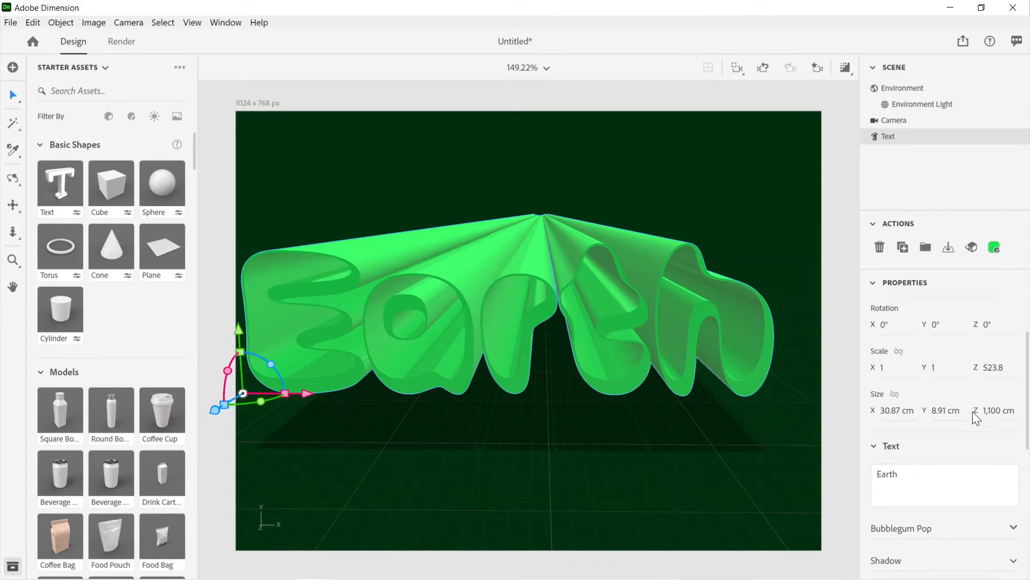
Step: Review the bevel settings and the font styles available for the Earth text, keeping the Shadow style
{"action": "scroll", "coordinate": [973, 411], "scroll_direction": "down", "scroll_amount": 5}
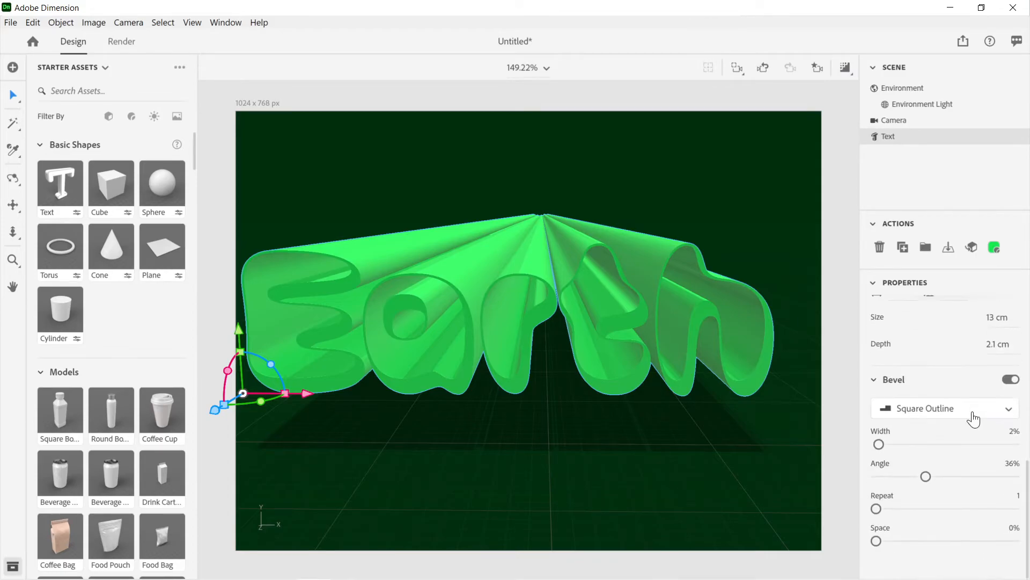
{"action": "scroll", "coordinate": [973, 418], "scroll_direction": "up", "scroll_amount": 1}
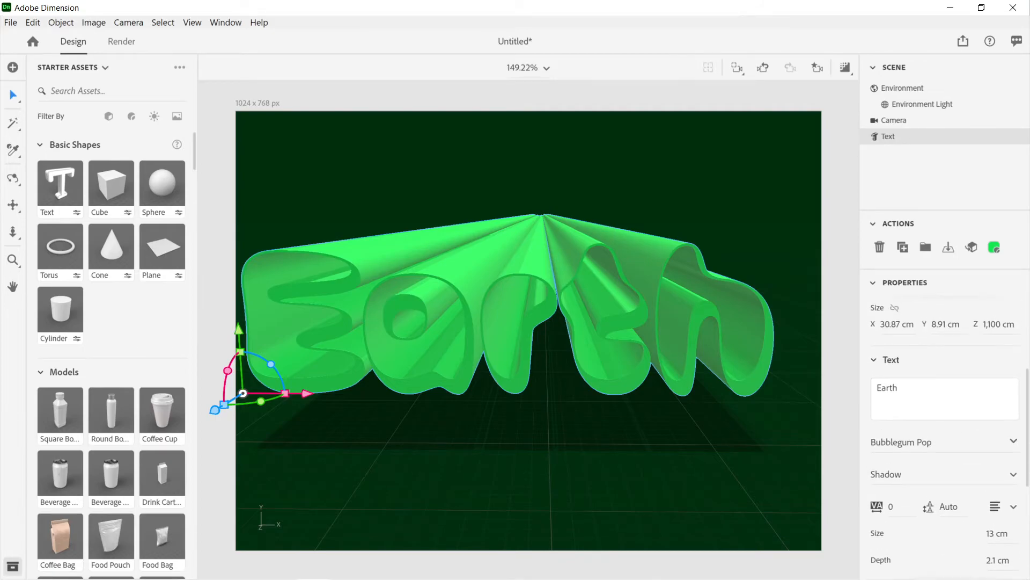
{"action": "left_click", "coordinate": [1014, 476]}
{"action": "scroll", "coordinate": [972, 453], "scroll_direction": "down", "scroll_amount": 1}
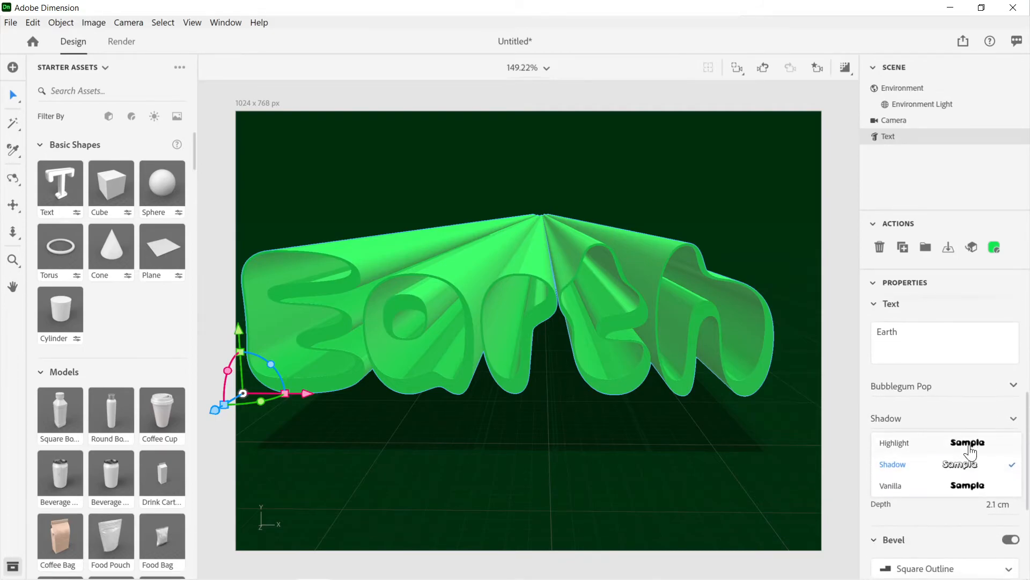
{"action": "scroll", "coordinate": [970, 452], "scroll_direction": "down", "scroll_amount": 2}
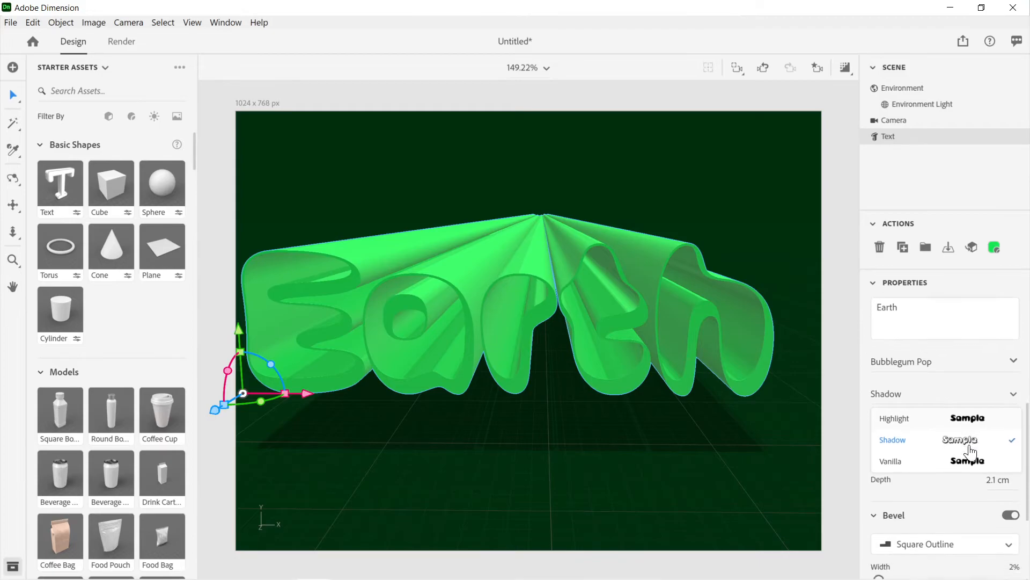
{"action": "scroll", "coordinate": [973, 451], "scroll_direction": "up", "scroll_amount": 1}
{"action": "scroll", "coordinate": [973, 451], "scroll_direction": "up", "scroll_amount": 1}
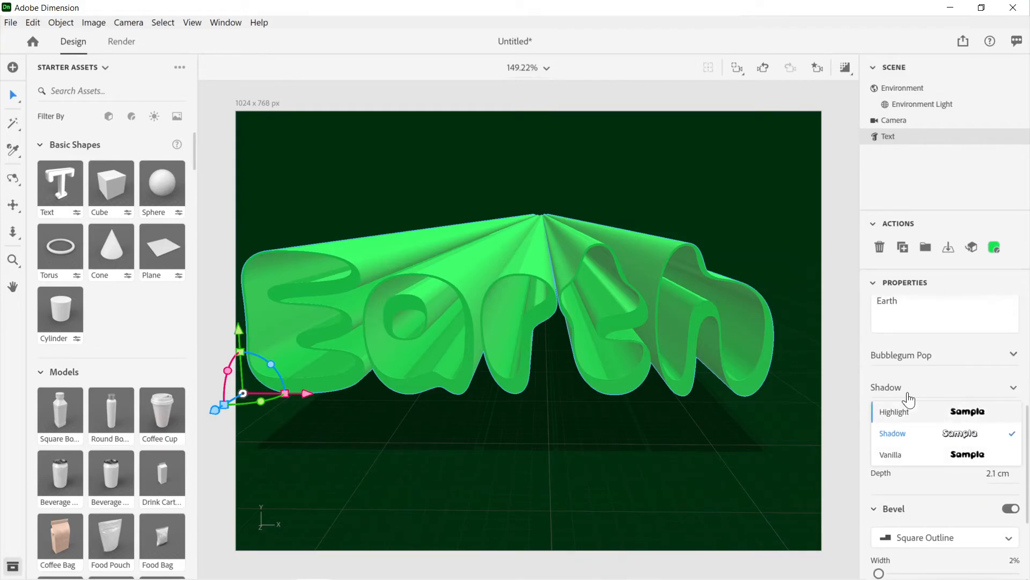
{"action": "left_click", "coordinate": [840, 367]}
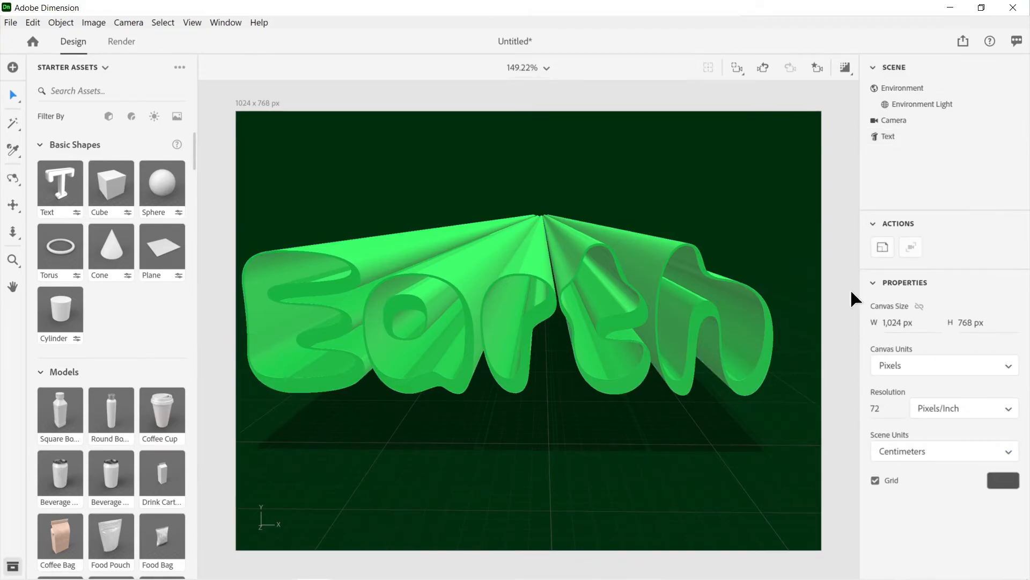
Step: Select the Earth text and try a letter spacing of 23, then reset the spacing to 0
{"action": "left_click", "coordinate": [716, 327]}
{"action": "scroll", "coordinate": [950, 317], "scroll_direction": "down", "scroll_amount": 3}
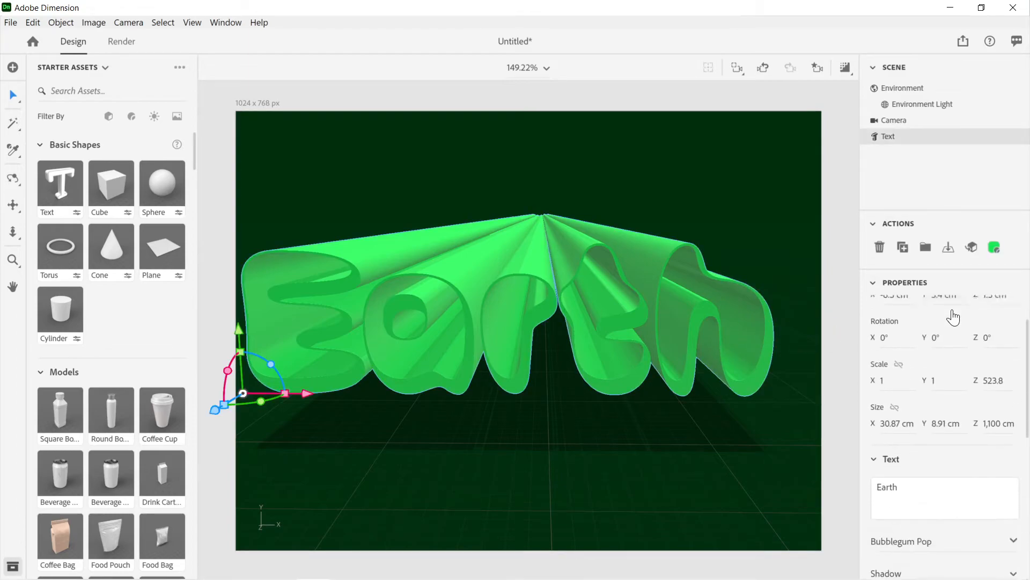
{"action": "scroll", "coordinate": [952, 309], "scroll_direction": "down", "scroll_amount": 5}
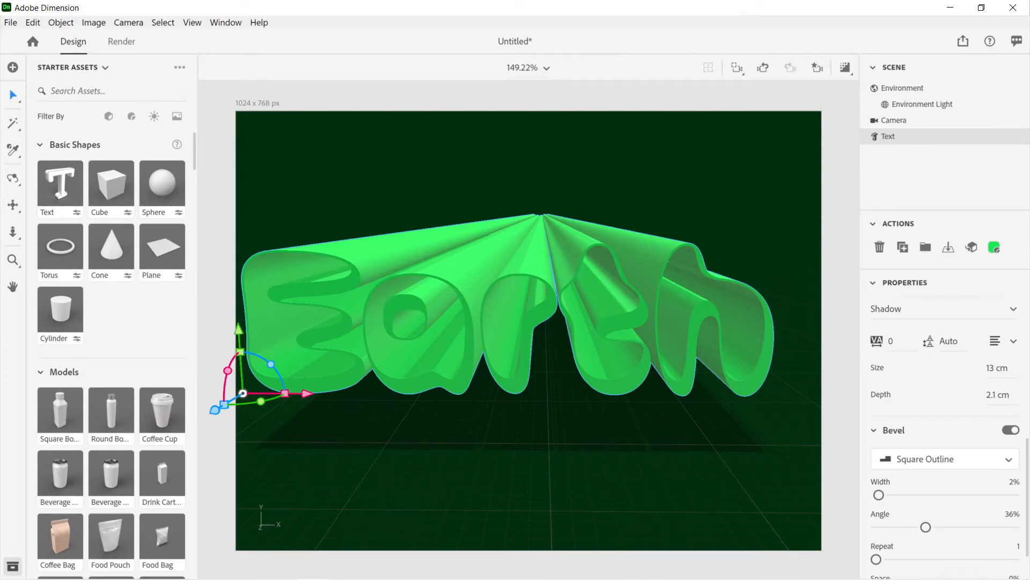
{"action": "mouse_move", "coordinate": [890, 344]}
{"action": "left_mouse_down"}
{"action": "mouse_move", "coordinate": [879, 346]}
{"action": "mouse_move", "coordinate": [931, 346]}
{"action": "mouse_move", "coordinate": [908, 346]}
{"action": "left_mouse_up"}
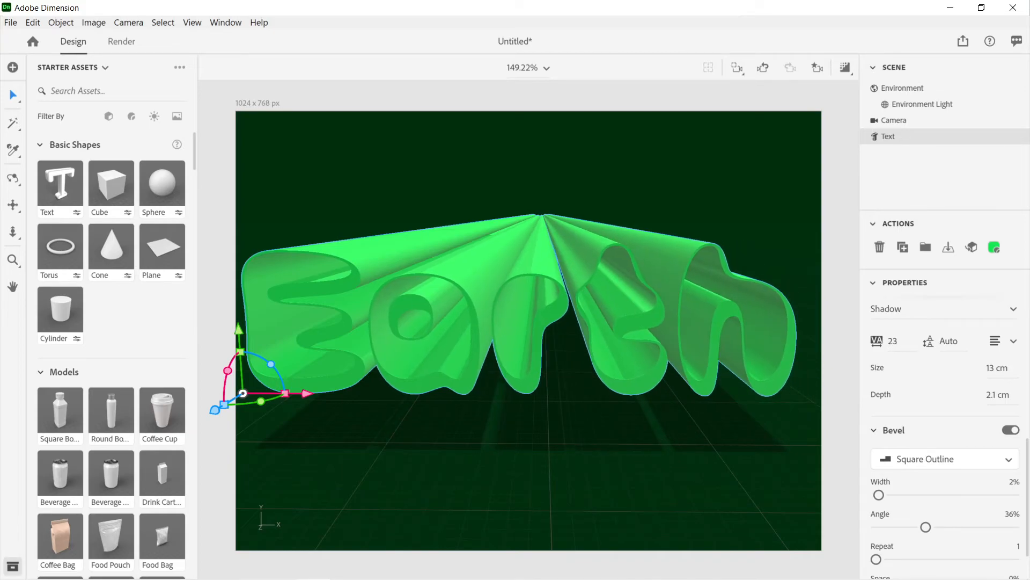
{"action": "left_click", "coordinate": [893, 342]}
{"action": "key", "text": "Down"}
{"action": "key", "text": "Return"}
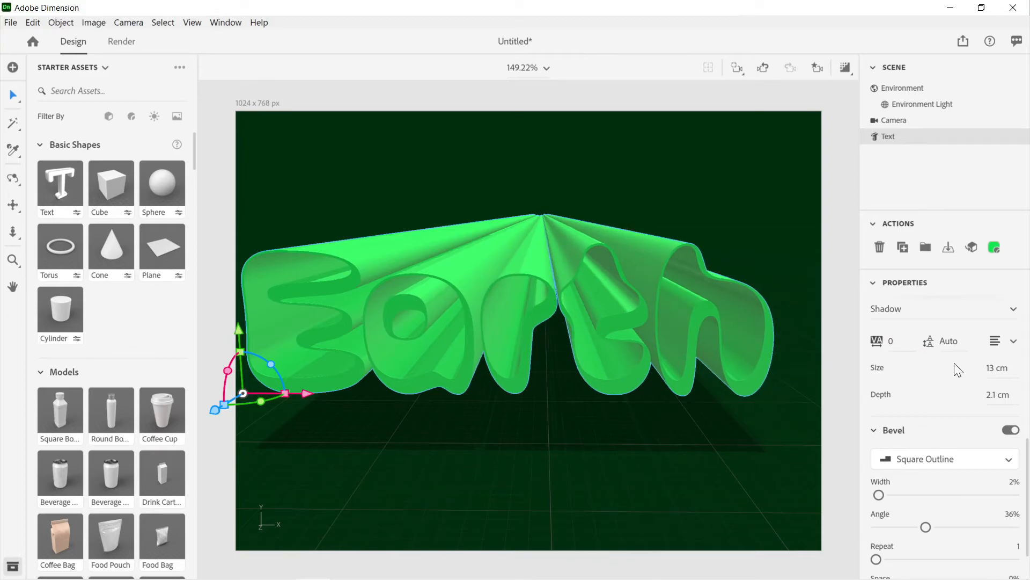
Step: Shorten the text's extrusion by setting its Z size to 400 cm and then 50 cm, and check it from a lower angle
{"action": "scroll", "coordinate": [958, 366], "scroll_direction": "up", "scroll_amount": 5}
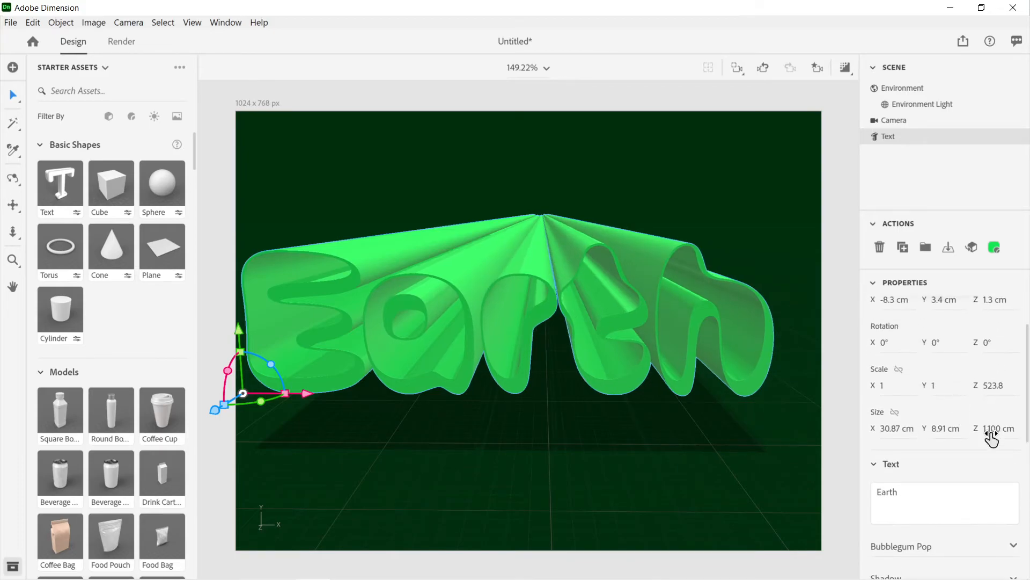
{"action": "left_click_drag", "start_coordinate": [997, 428], "coordinate": [1009, 438]}
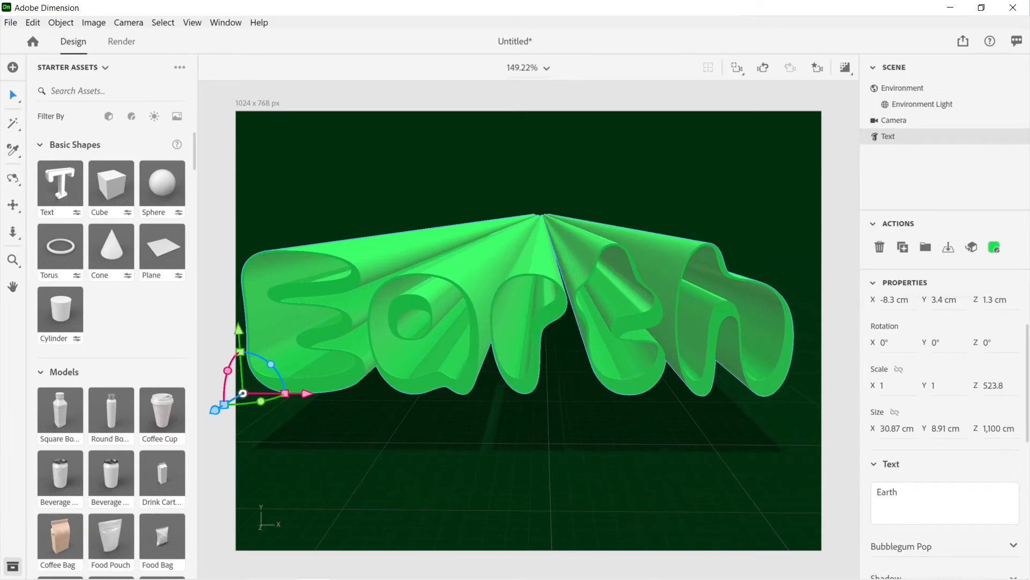
{"action": "left_click_drag", "start_coordinate": [994, 432], "coordinate": [994, 433]}
{"action": "left_click", "coordinate": [993, 432]}
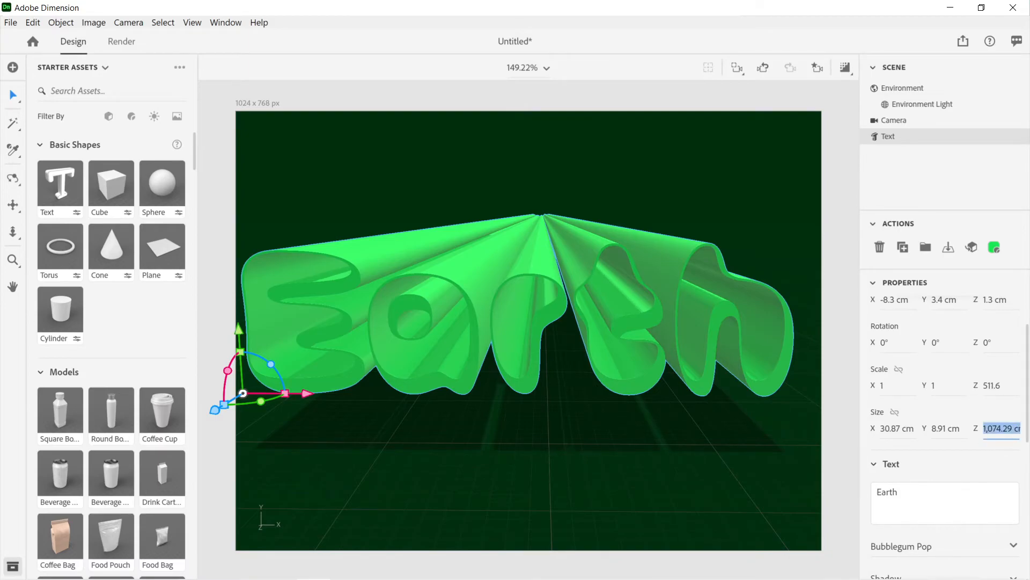
{"action": "type", "text": "400"}
{"action": "key", "text": "Return"}
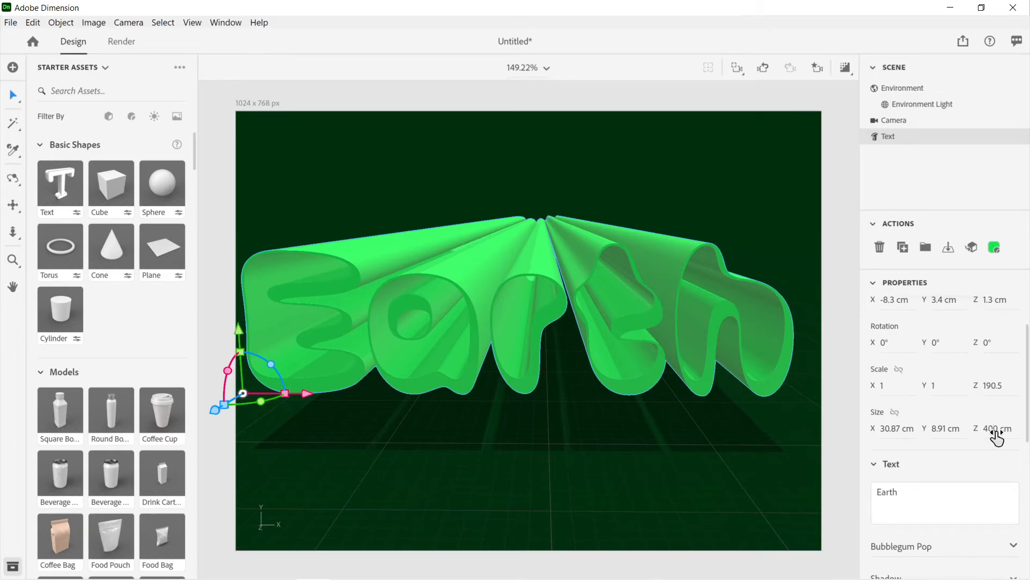
{"action": "left_click", "coordinate": [998, 434]}
{"action": "type", "text": "50"}
{"action": "key", "text": "Return"}
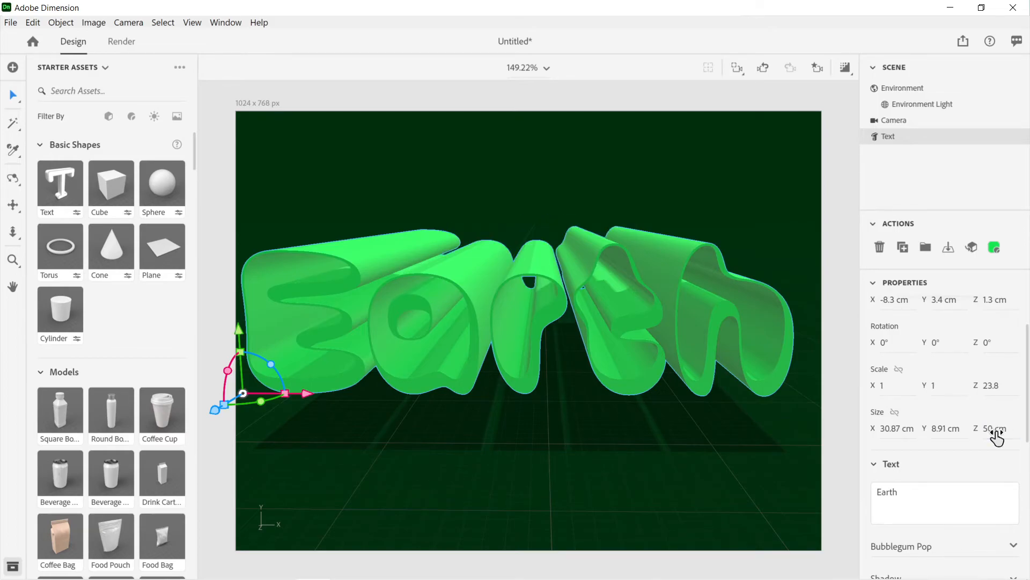
{"action": "right_click_drag", "start_coordinate": [777, 368], "coordinate": [780, 349]}
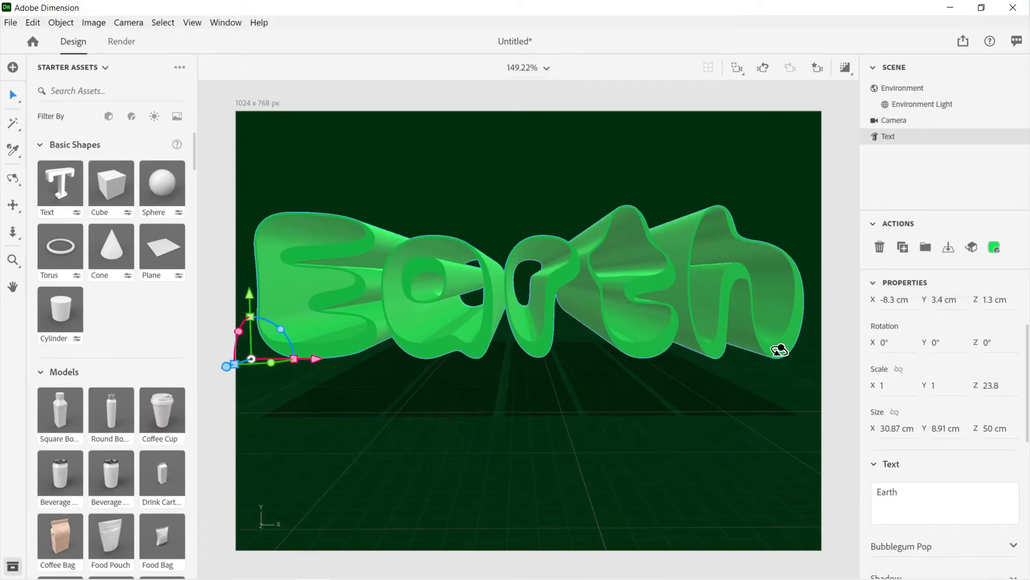
Step: Switch the text's bevel shape to Step with 30% width, 27% angle, 8 repeats and 100% space
{"action": "scroll", "coordinate": [925, 368], "scroll_direction": "down", "scroll_amount": 5}
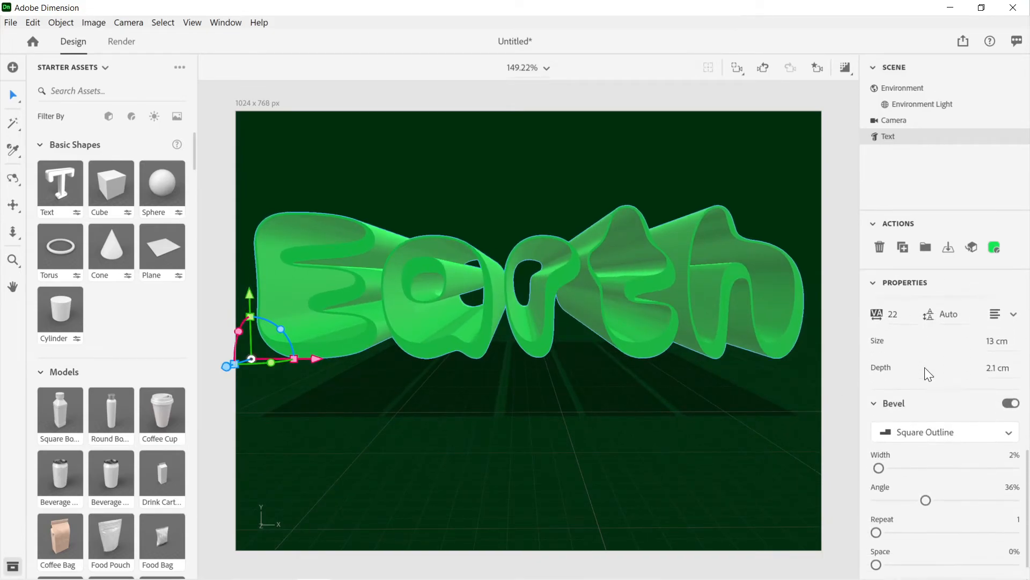
{"action": "left_click", "coordinate": [926, 460]}
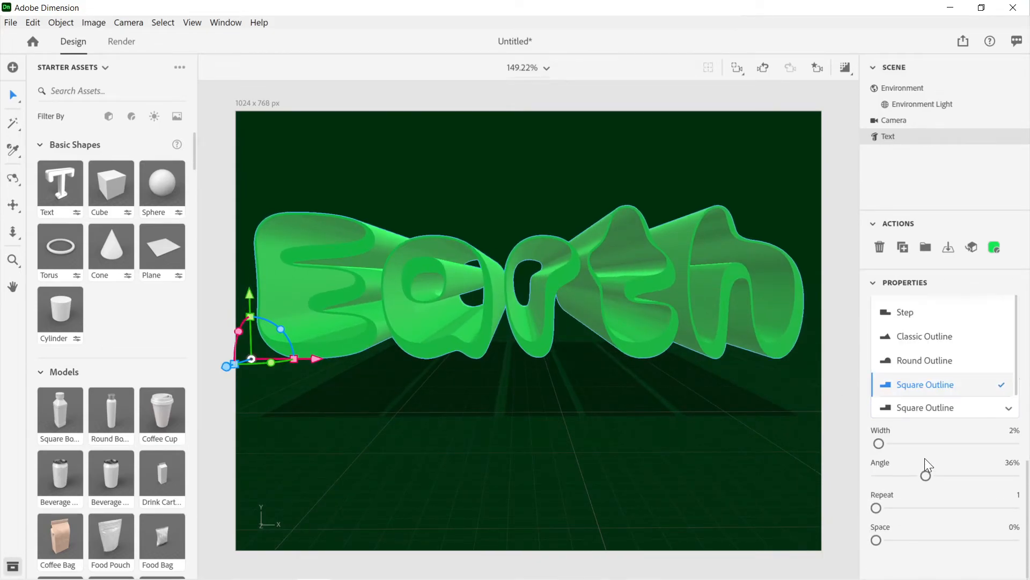
{"action": "left_click", "coordinate": [920, 321]}
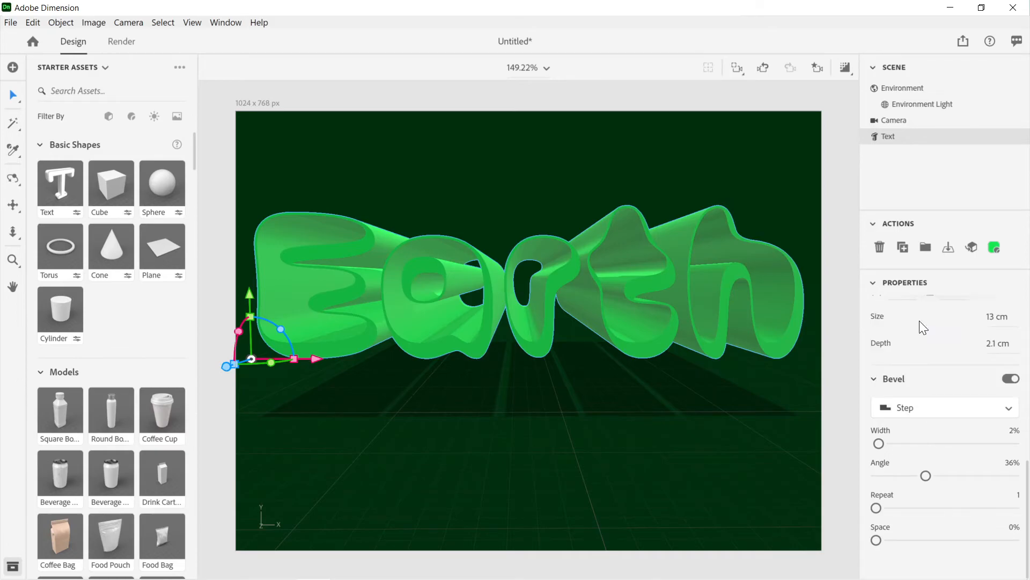
{"action": "left_click_drag", "start_coordinate": [881, 443], "coordinate": [1004, 516]}
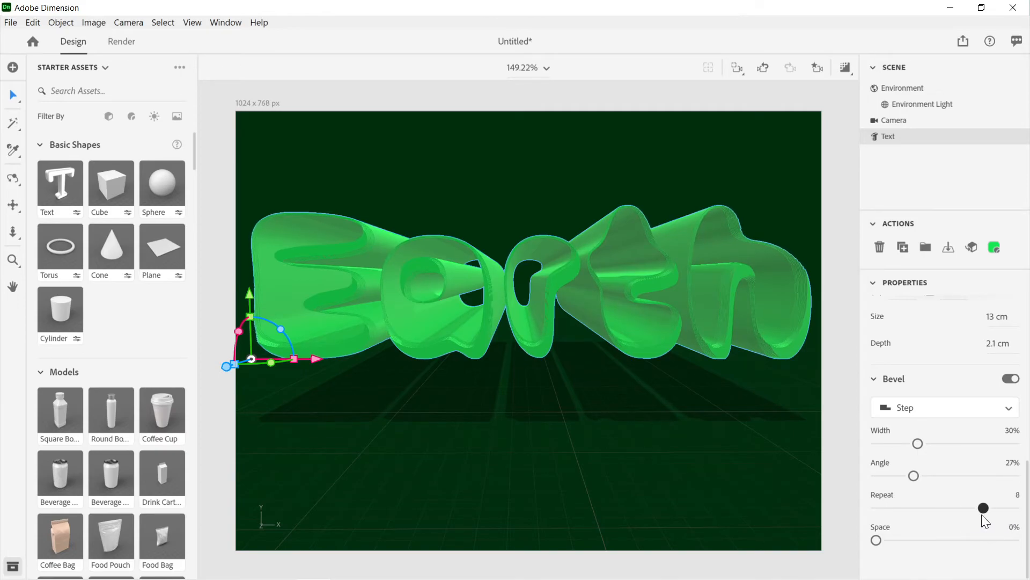
{"action": "left_click_drag", "start_coordinate": [873, 546], "coordinate": [1028, 531]}
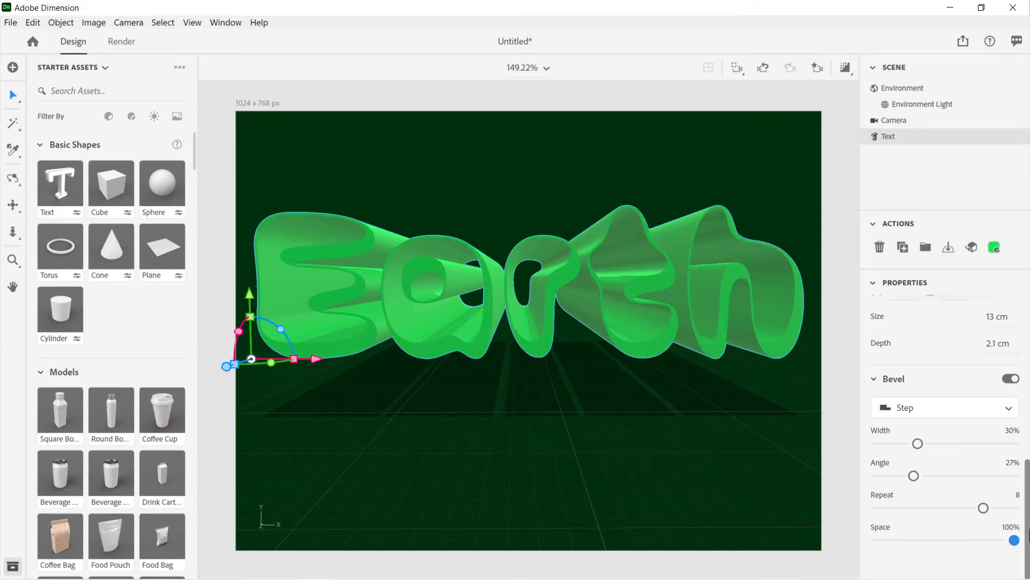
Step: Set the bevel's space to 18%, repeat to 3 and angle to 100%, and inspect the whole text from the side
{"action": "middle_click_drag", "start_coordinate": [772, 388], "coordinate": [722, 386]}
{"action": "right_click_drag", "start_coordinate": [721, 386], "coordinate": [722, 384]}
{"action": "left_click_drag", "start_coordinate": [1013, 540], "coordinate": [903, 540]}
{"action": "left_click_drag", "start_coordinate": [983, 508], "coordinate": [961, 510]}
{"action": "left_click_drag", "start_coordinate": [917, 480], "coordinate": [948, 483]}
{"action": "left_click_drag", "start_coordinate": [1020, 497], "coordinate": [1018, 496]}
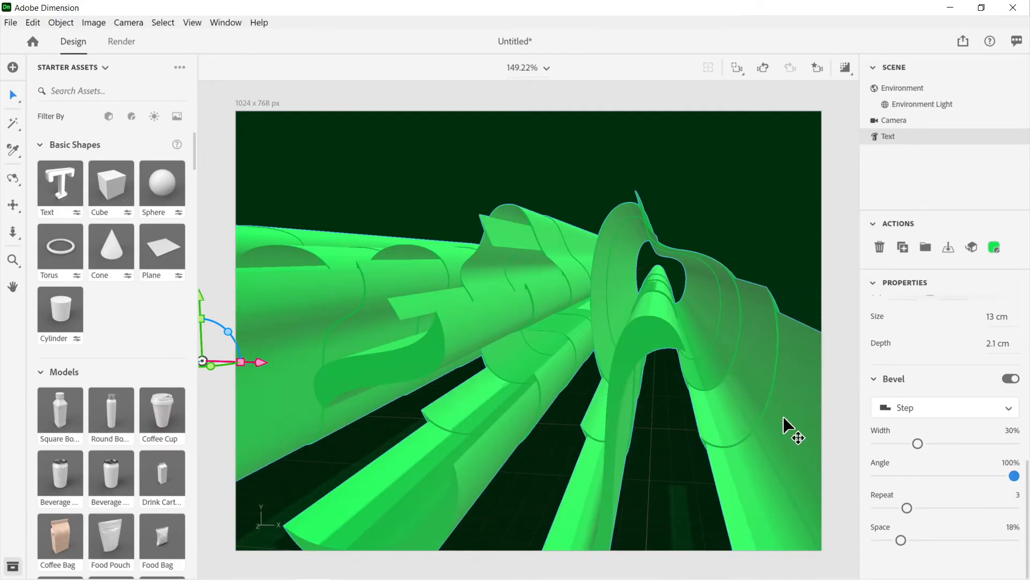
{"action": "key", "text": "f"}
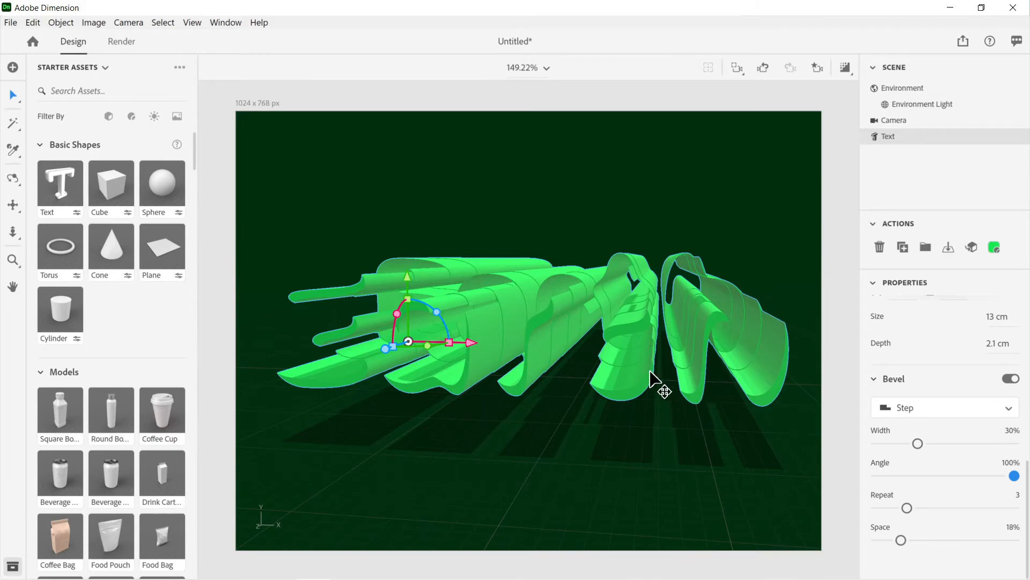
{"action": "right_click_drag", "start_coordinate": [605, 342], "coordinate": [601, 332]}
{"action": "middle_click_drag", "start_coordinate": [624, 321], "coordinate": [552, 356]}
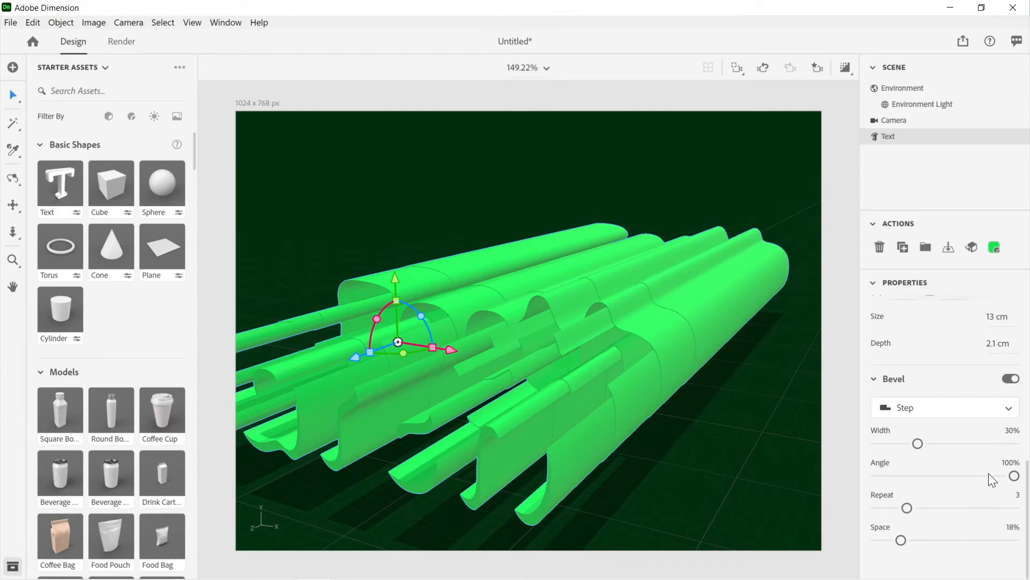
Step: Set the bevel's angle to 5% and width to 78%, and inspect the text from below and from the front
{"action": "left_click_drag", "start_coordinate": [1012, 476], "coordinate": [883, 477]}
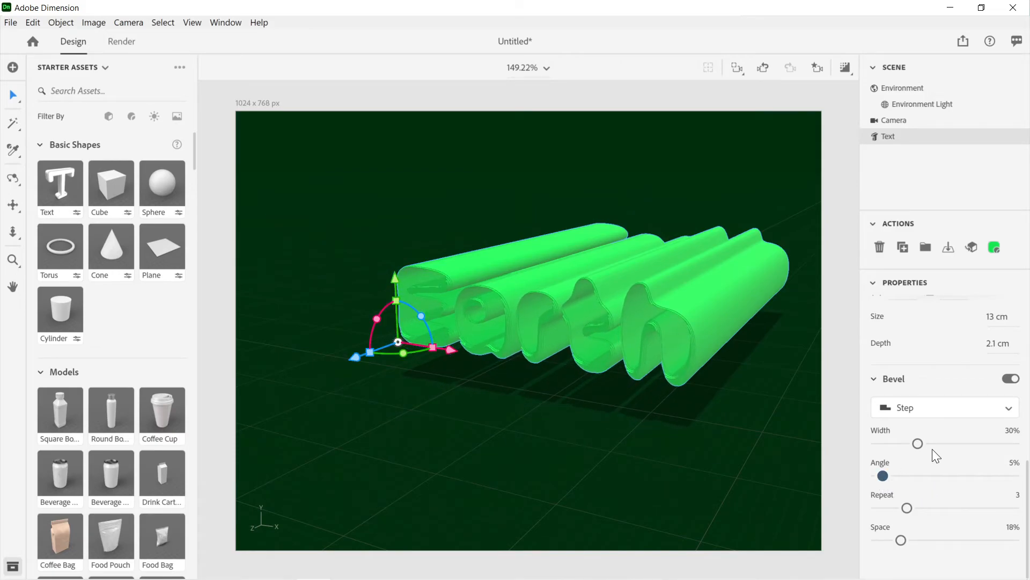
{"action": "left_click_drag", "start_coordinate": [917, 443], "coordinate": [984, 443]}
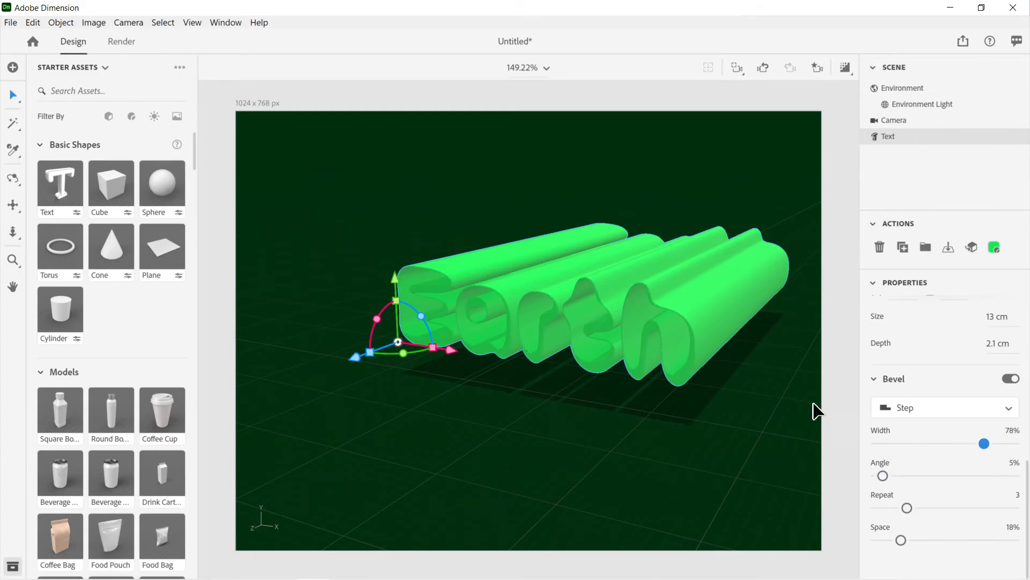
{"action": "right_click_drag", "start_coordinate": [729, 379], "coordinate": [844, 279]}
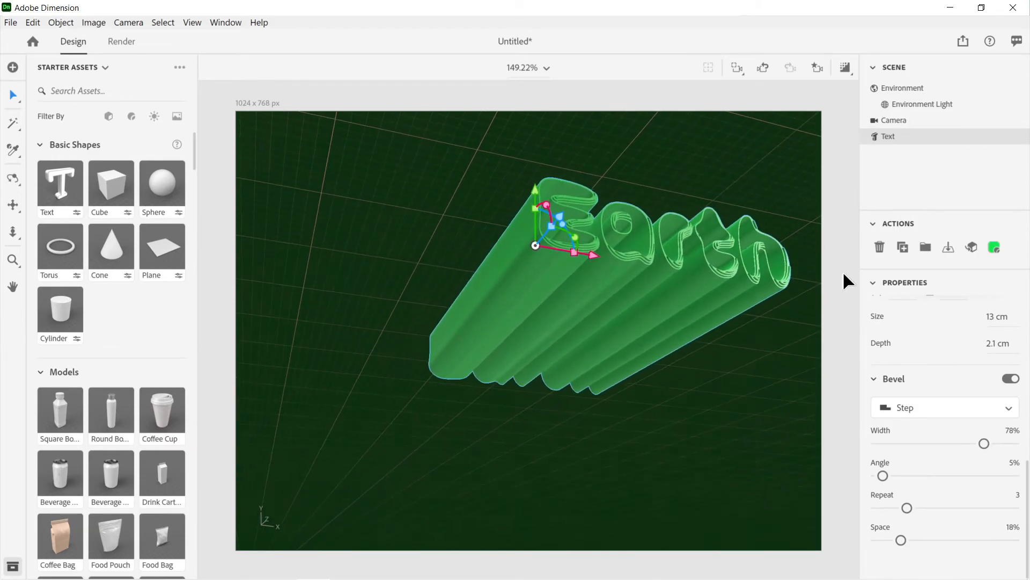
{"action": "right_click_drag", "start_coordinate": [660, 269], "coordinate": [566, 340]}
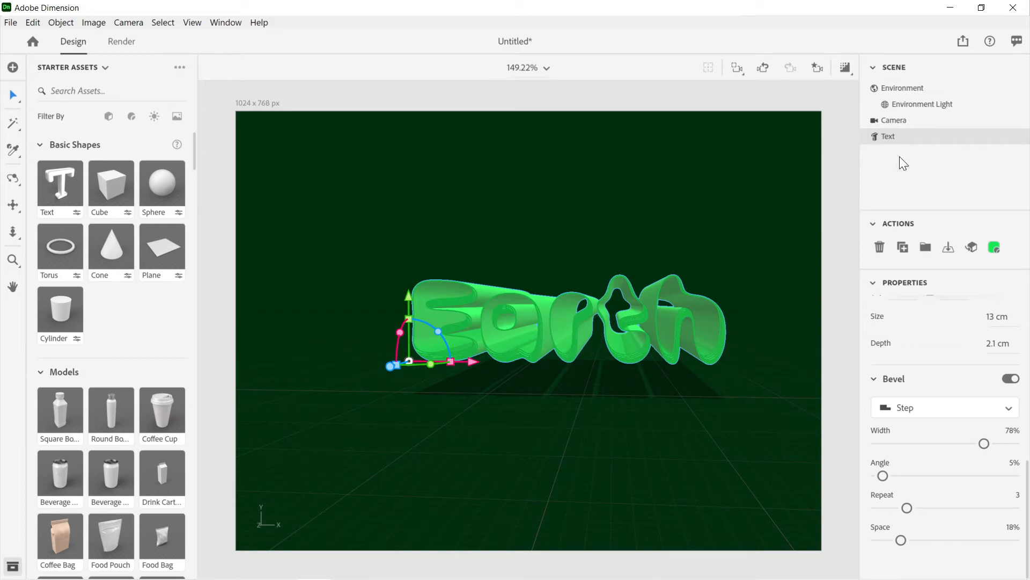
Step: Open the text's materials, set the Face base color to blue, RGB 59, 78, 149, and inspect the letters up close
{"action": "left_click", "coordinate": [1016, 137]}
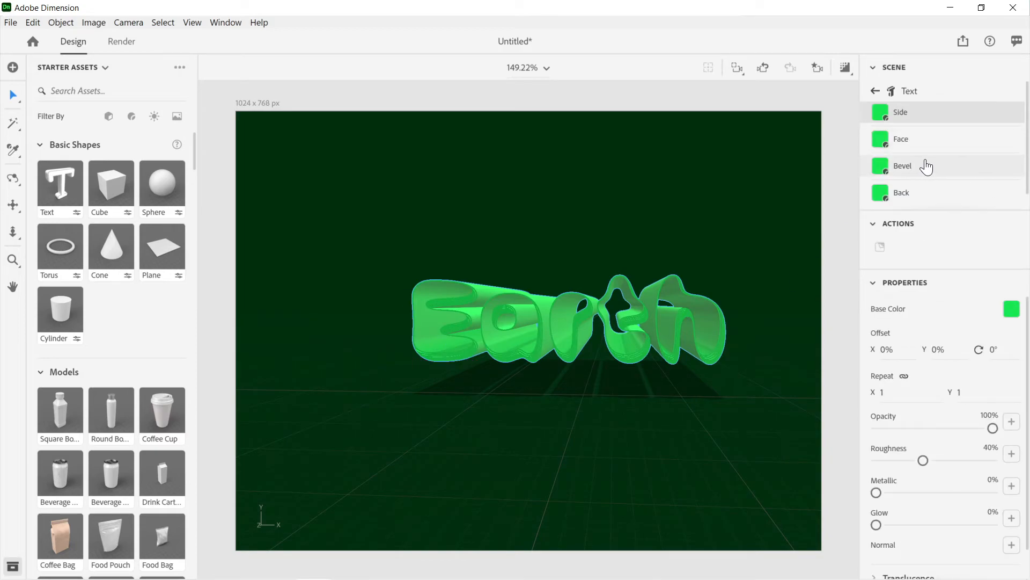
{"action": "left_click", "coordinate": [915, 141]}
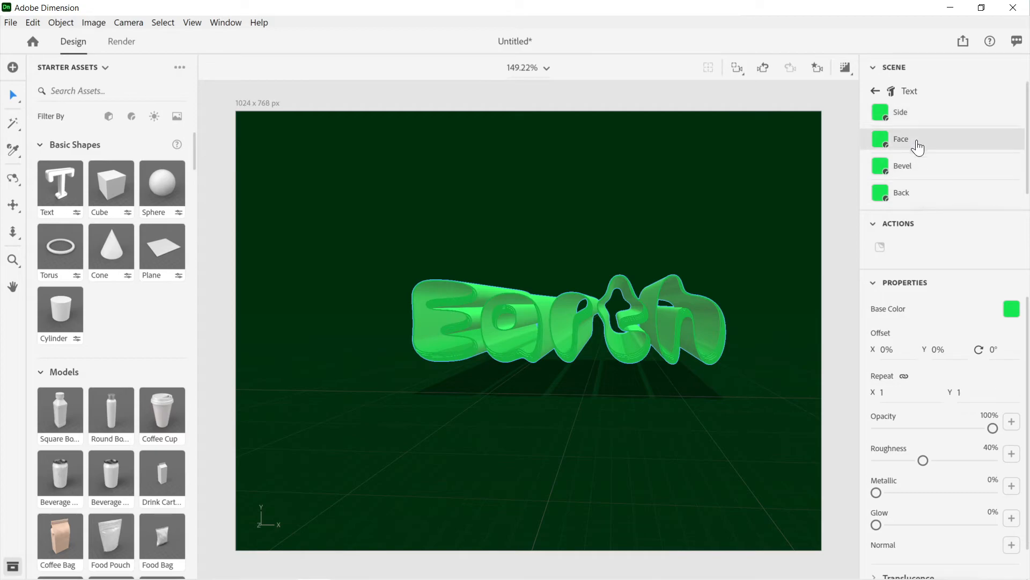
{"action": "left_click", "coordinate": [1011, 309]}
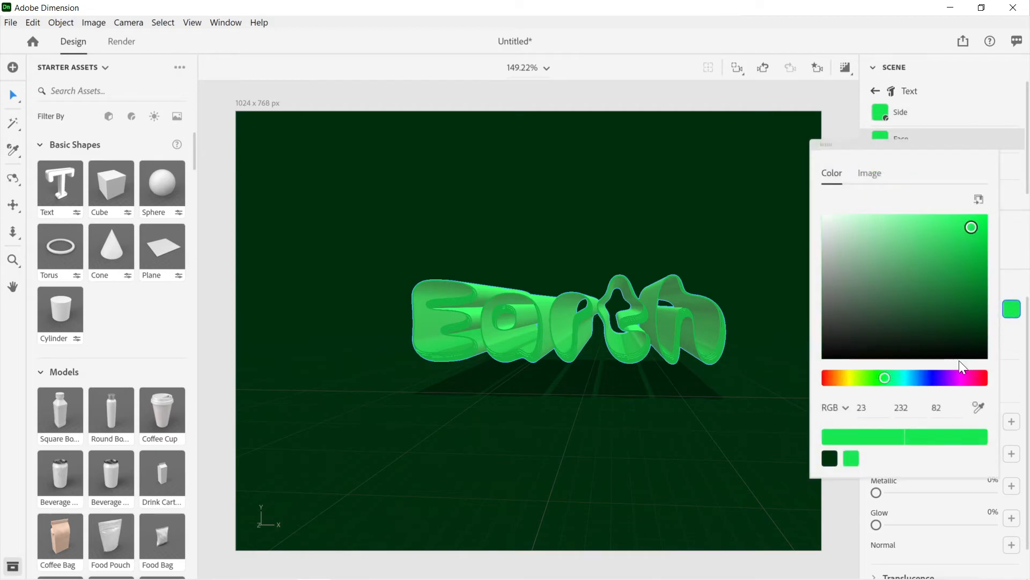
{"action": "left_click", "coordinate": [923, 377]}
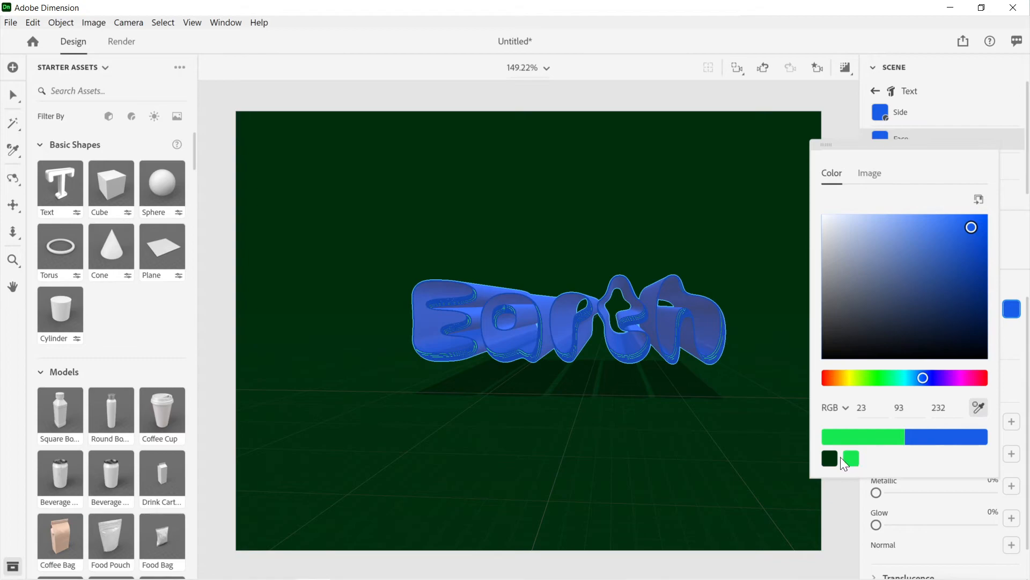
{"action": "left_click", "coordinate": [661, 334]}
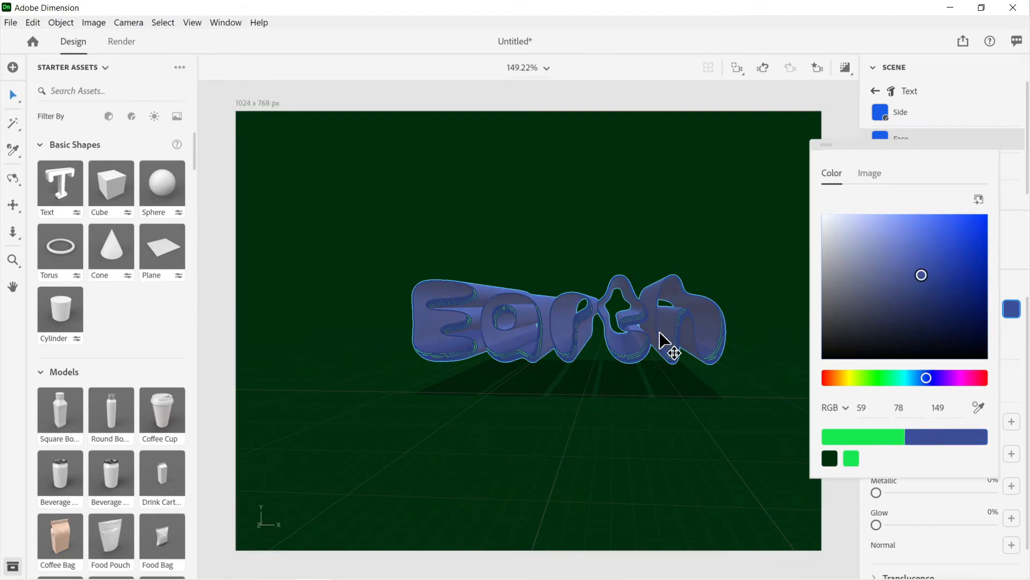
{"action": "left_click", "coordinate": [932, 70]}
{"action": "right_click_drag", "start_coordinate": [726, 310], "coordinate": [704, 350]}
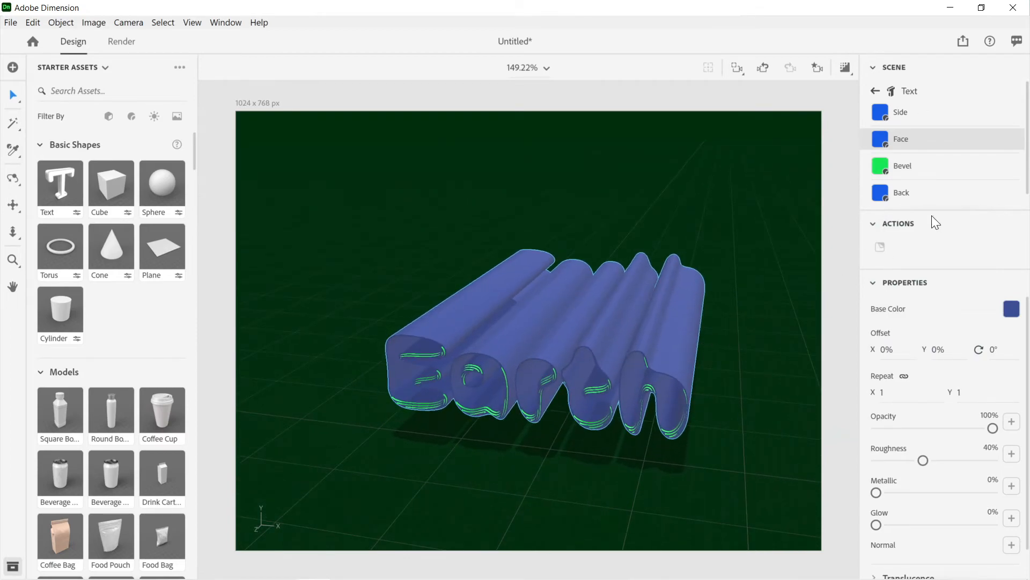
{"action": "right_click_drag", "start_coordinate": [726, 315], "coordinate": [750, 271]}
{"action": "scroll", "coordinate": [672, 326], "scroll_direction": "up", "scroll_amount": 10}
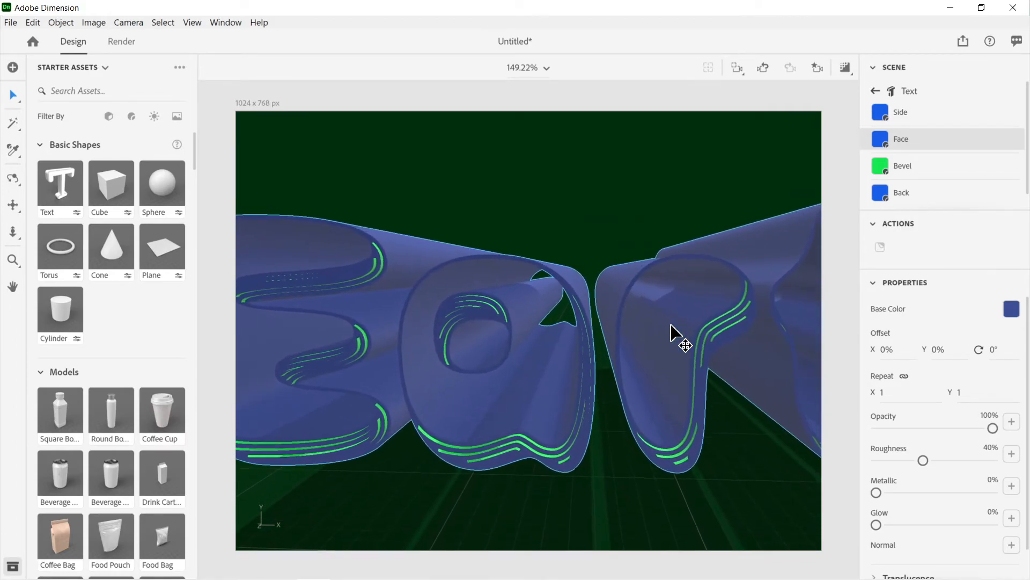
Step: Select the text's Side material and sample the bright green of the bevel onto it
{"action": "scroll", "coordinate": [672, 326], "scroll_direction": "down", "scroll_amount": 5}
{"action": "scroll", "coordinate": [672, 326], "scroll_direction": "down", "scroll_amount": 6}
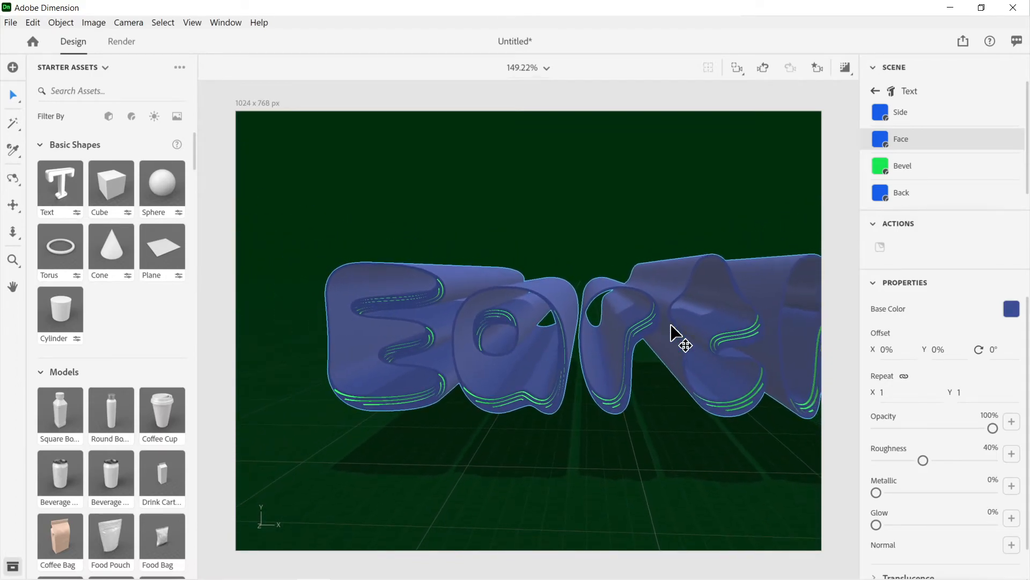
{"action": "scroll", "coordinate": [594, 318], "scroll_direction": "down", "scroll_amount": 4}
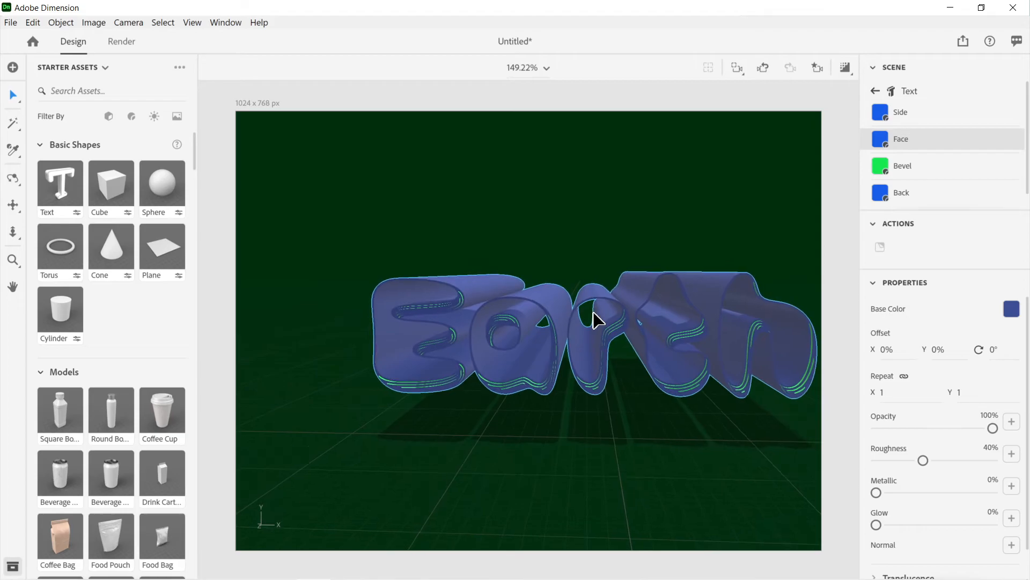
{"action": "right_click_drag", "start_coordinate": [736, 354], "coordinate": [708, 348]}
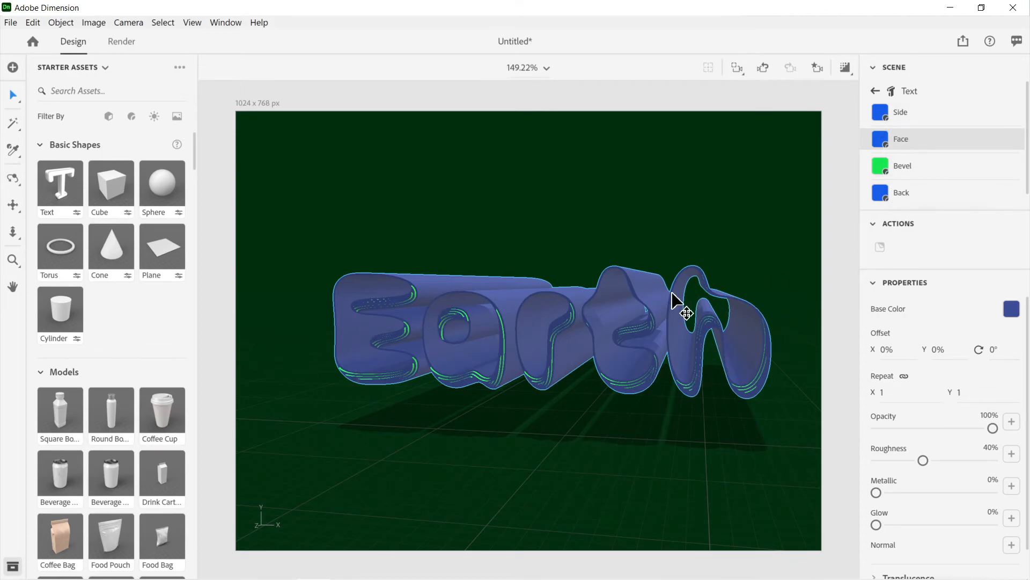
{"action": "left_click", "coordinate": [910, 119]}
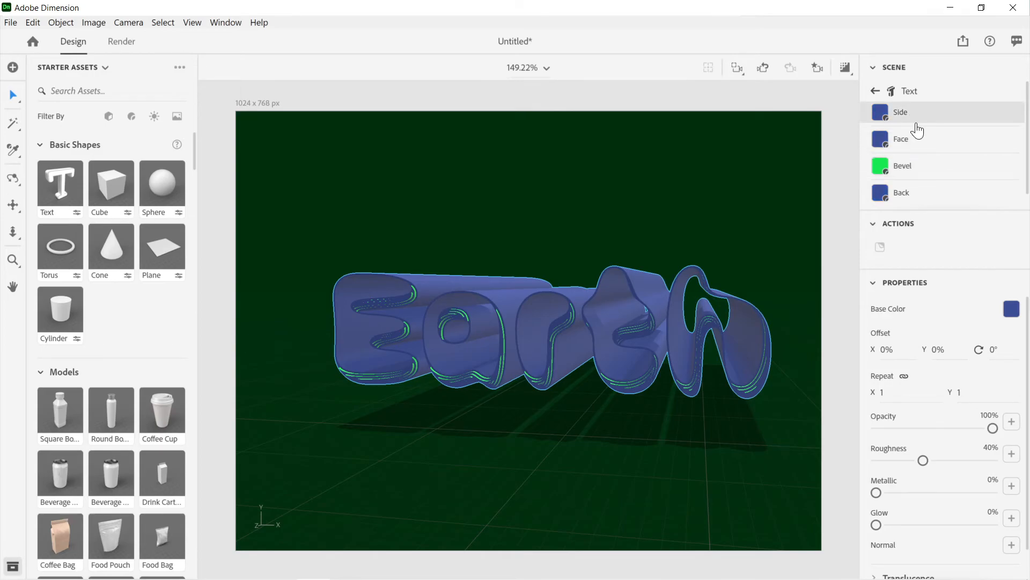
{"action": "scroll", "coordinate": [619, 379], "scroll_direction": "up", "scroll_amount": 5}
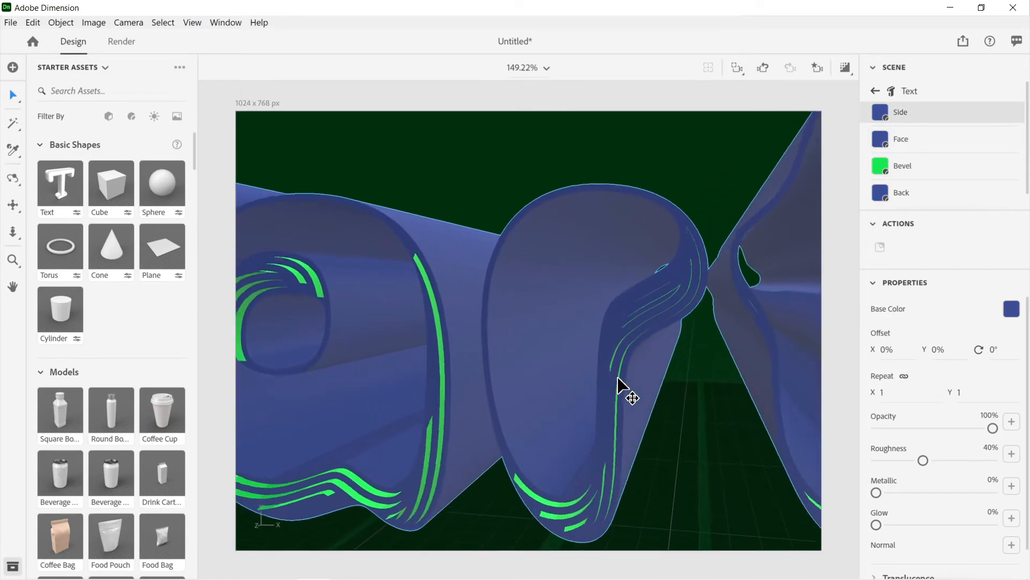
{"action": "scroll", "coordinate": [618, 379], "scroll_direction": "up", "scroll_amount": 3}
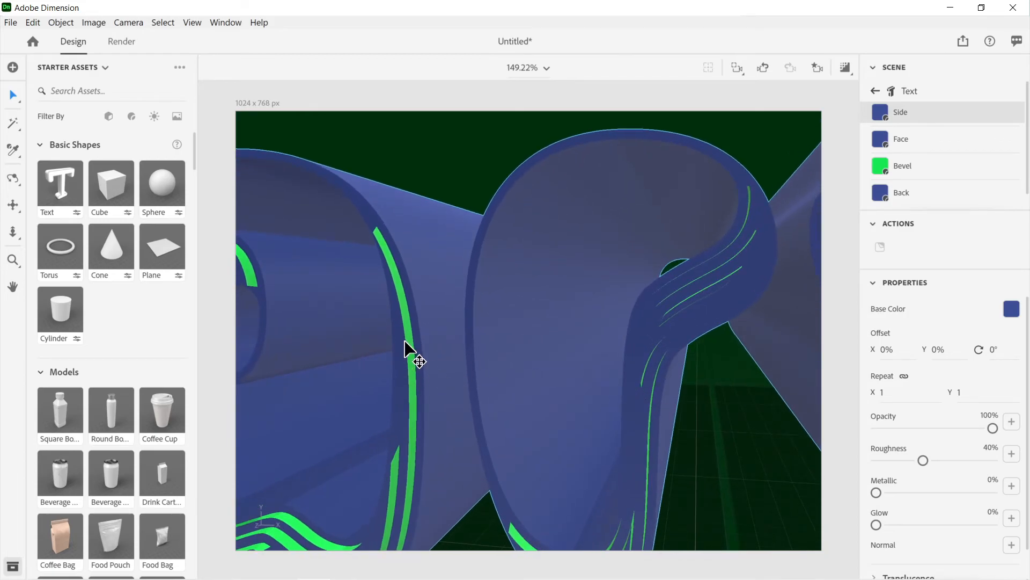
{"action": "left_click", "coordinate": [13, 150]}
{"action": "scroll", "coordinate": [414, 289], "scroll_direction": "up", "scroll_amount": 5}
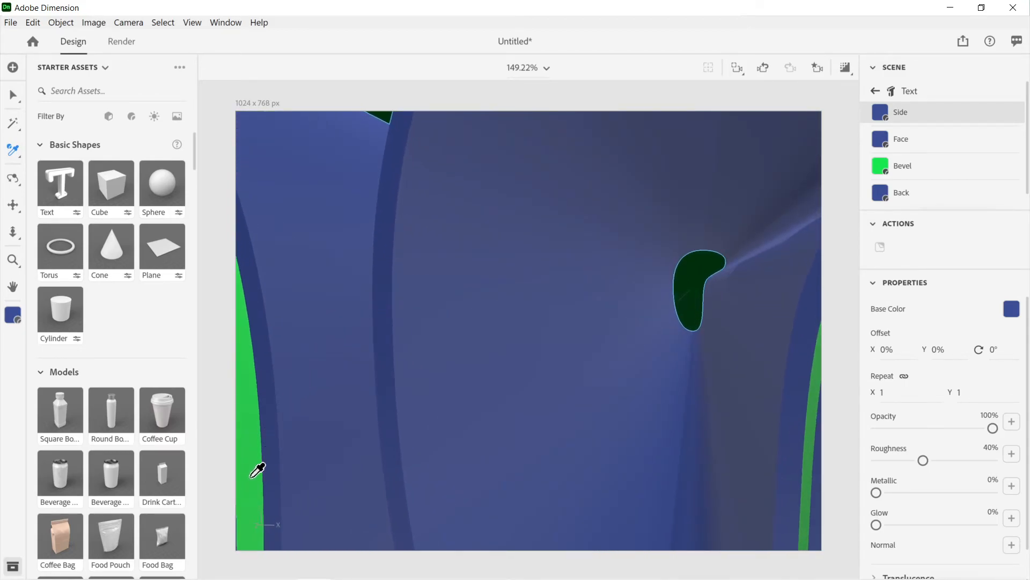
{"action": "left_click", "coordinate": [253, 475]}
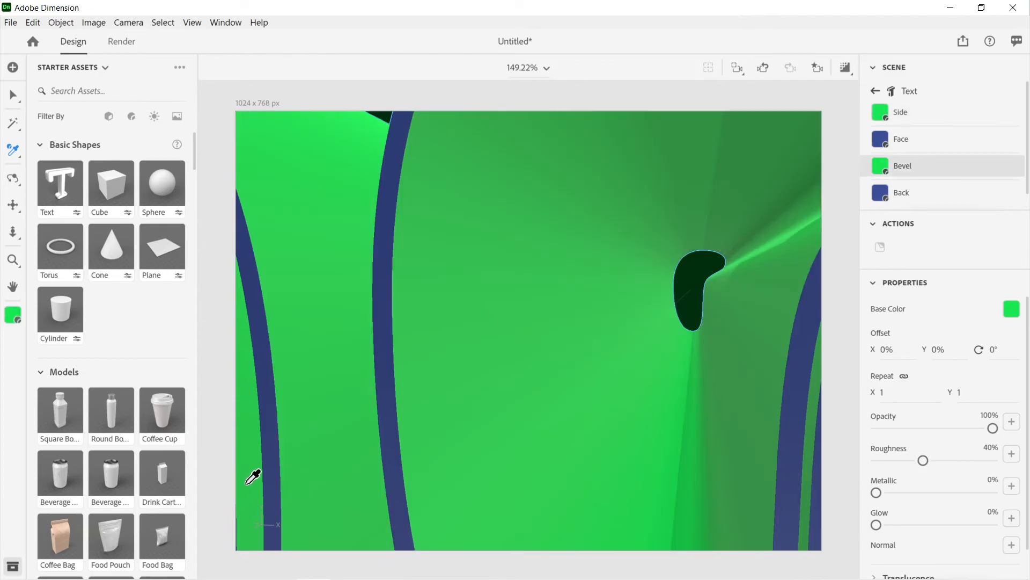
Step: Inspect the recolored text as a whole and from a changed angle, and look through the Bevel material's properties
{"action": "scroll", "coordinate": [575, 296], "scroll_direction": "down", "scroll_amount": 5}
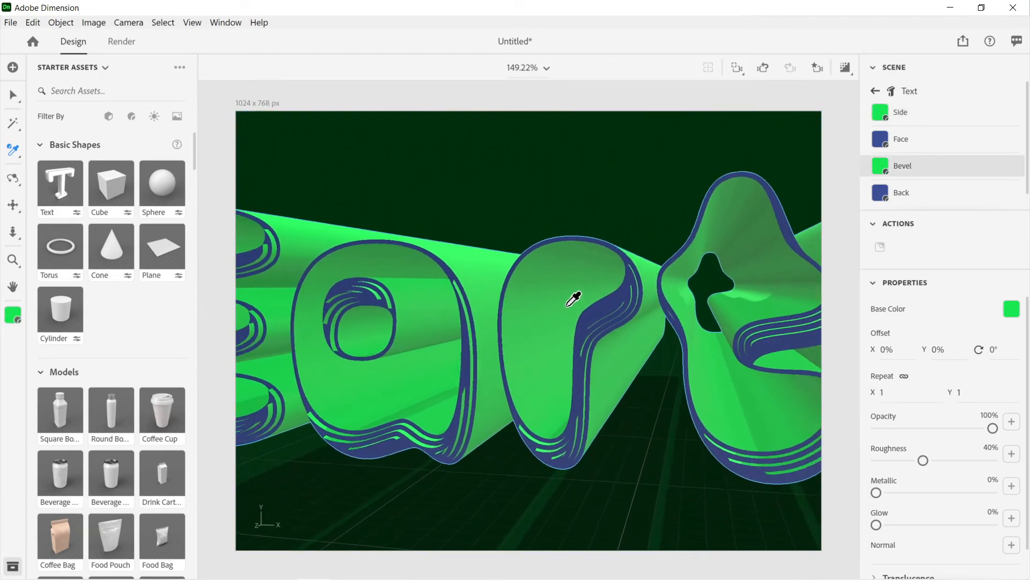
{"action": "scroll", "coordinate": [573, 299], "scroll_direction": "down", "scroll_amount": 5}
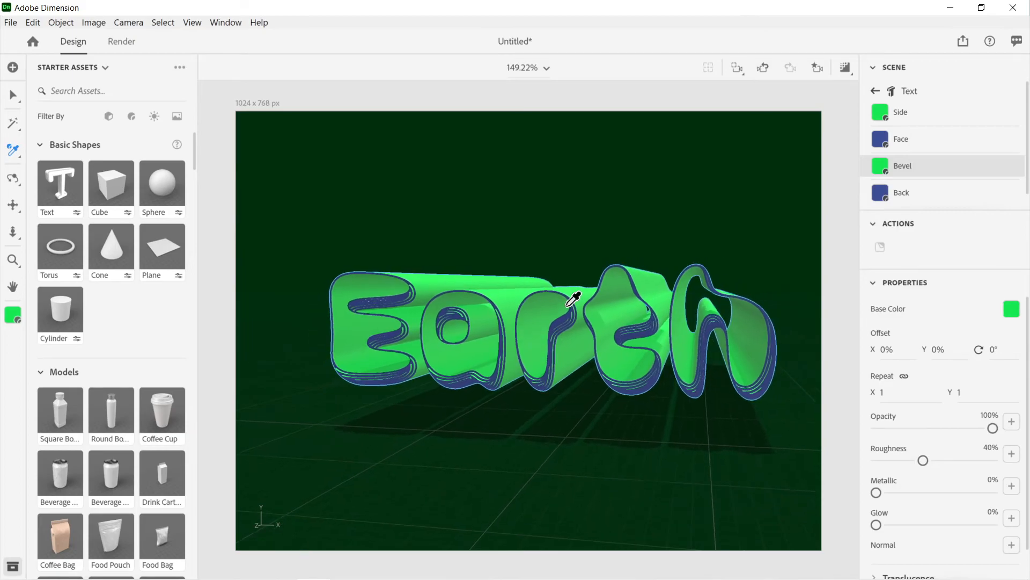
{"action": "scroll", "coordinate": [573, 299], "scroll_direction": "down", "scroll_amount": 1}
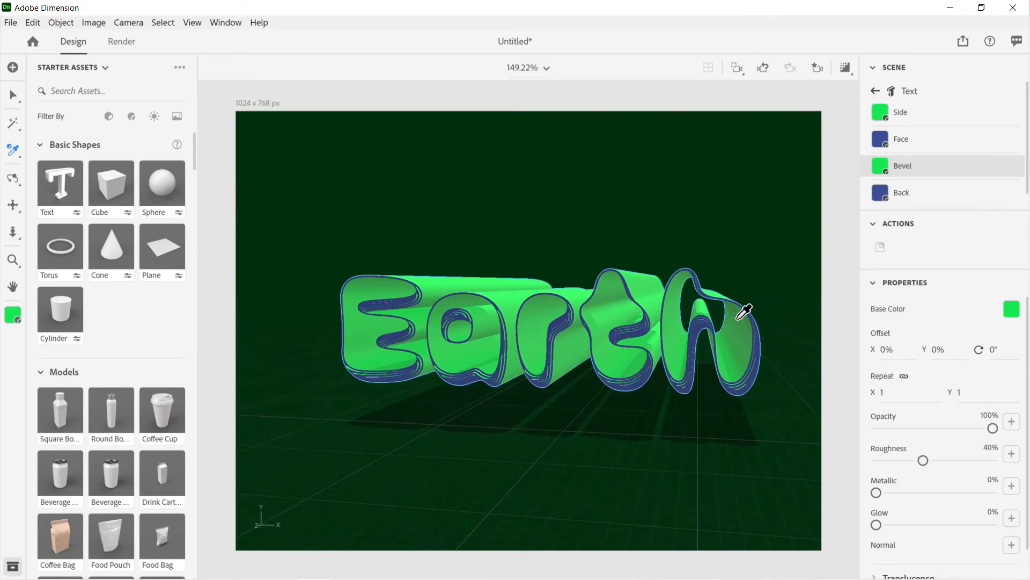
{"action": "key", "text": "v"}
{"action": "middle_click_drag", "start_coordinate": [736, 329], "coordinate": [732, 305]}
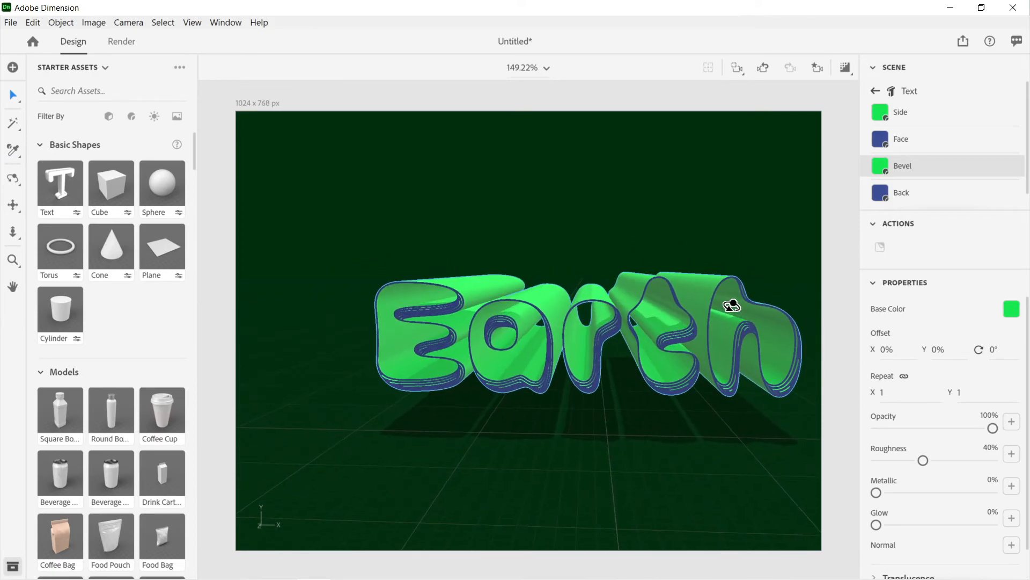
{"action": "scroll", "coordinate": [933, 302], "scroll_direction": "down", "scroll_amount": 1}
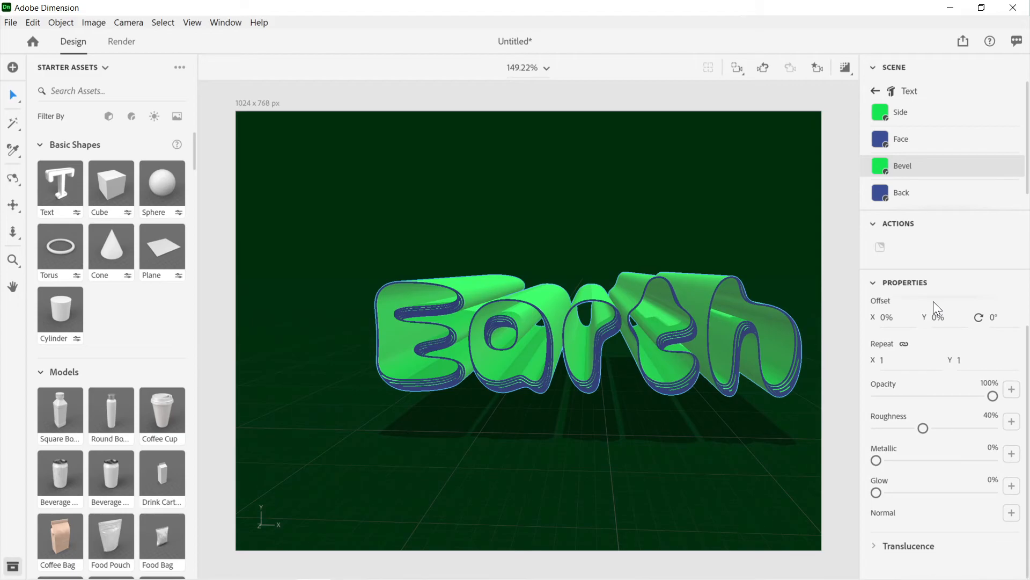
{"action": "scroll", "coordinate": [933, 301], "scroll_direction": "up", "scroll_amount": 1}
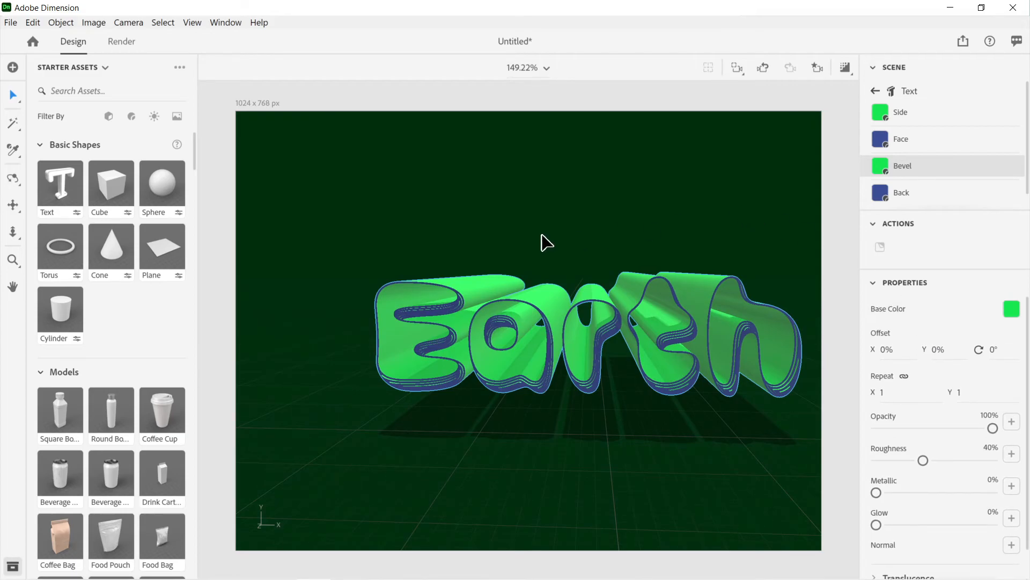
{"action": "scroll", "coordinate": [646, 329], "scroll_direction": "up", "scroll_amount": 3}
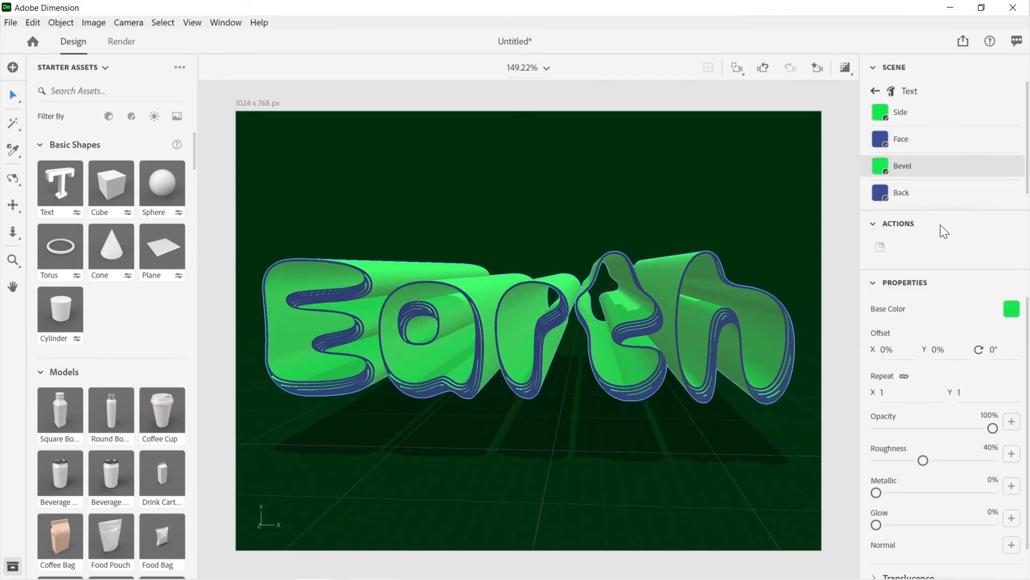
{"action": "scroll", "coordinate": [951, 356], "scroll_direction": "down", "scroll_amount": 1}
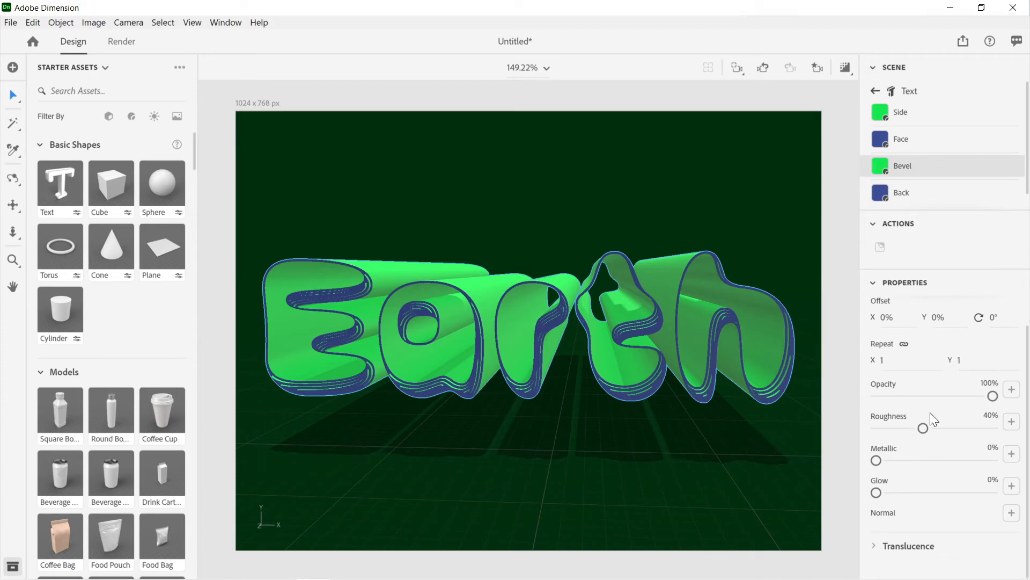
{"action": "scroll", "coordinate": [931, 415], "scroll_direction": "up", "scroll_amount": 1}
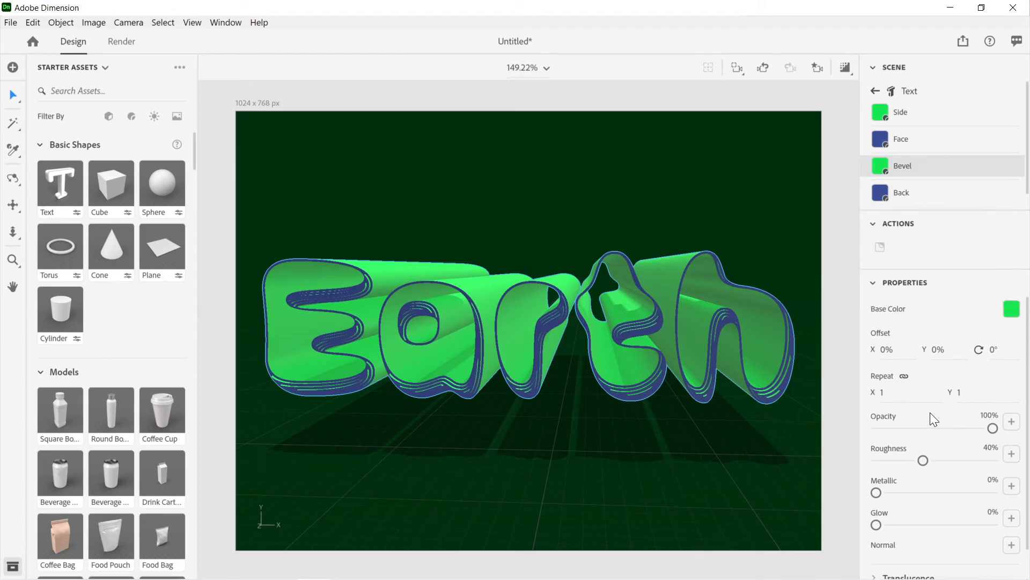
Step: Set the Bevel material's roughness to 0% and, after trying higher metallic values, its metallic to 15%
{"action": "scroll", "coordinate": [931, 416], "scroll_direction": "down", "scroll_amount": 1}
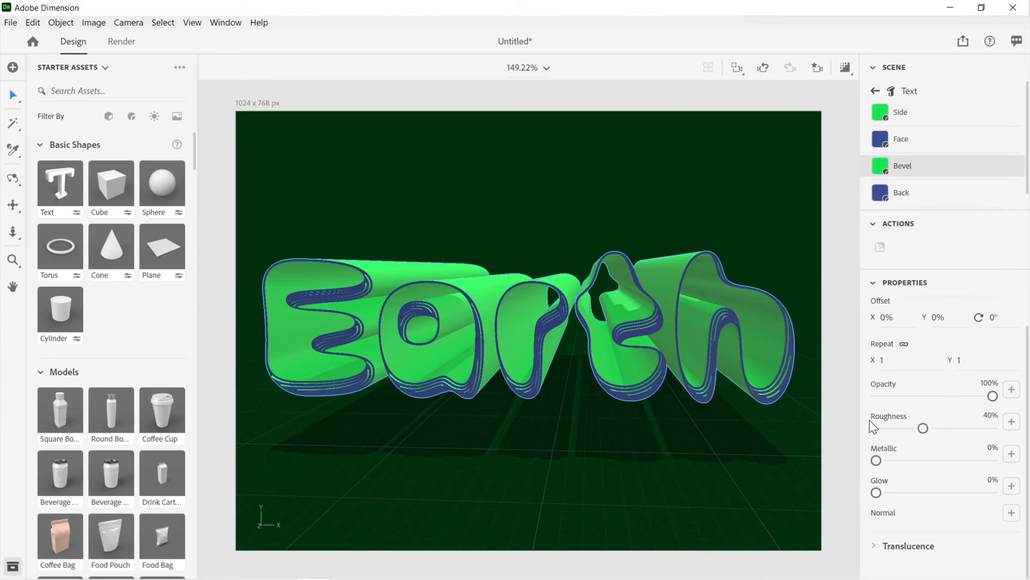
{"action": "left_click_drag", "start_coordinate": [923, 428], "coordinate": [877, 428]}
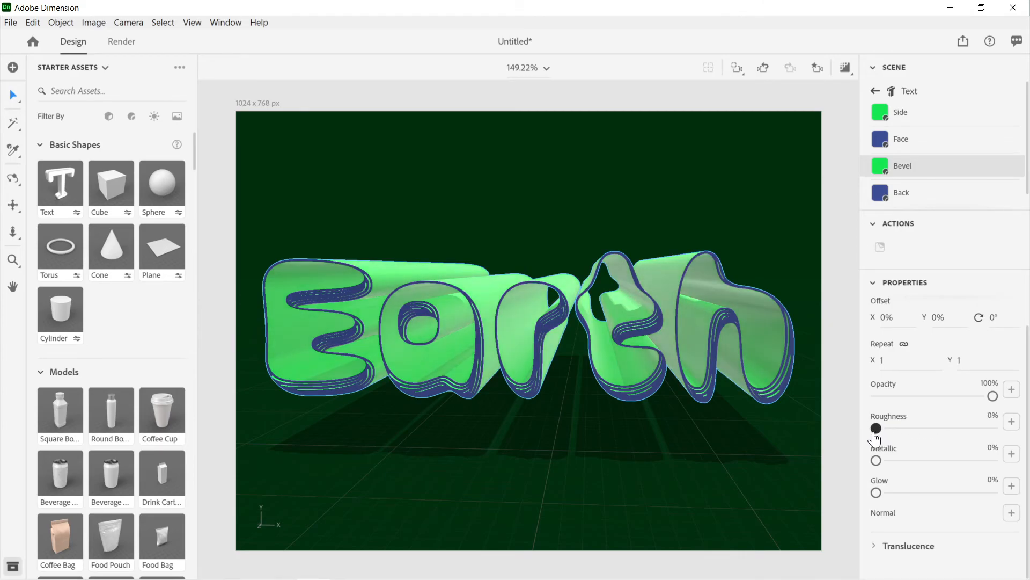
{"action": "left_click_drag", "start_coordinate": [876, 462], "coordinate": [1019, 465]}
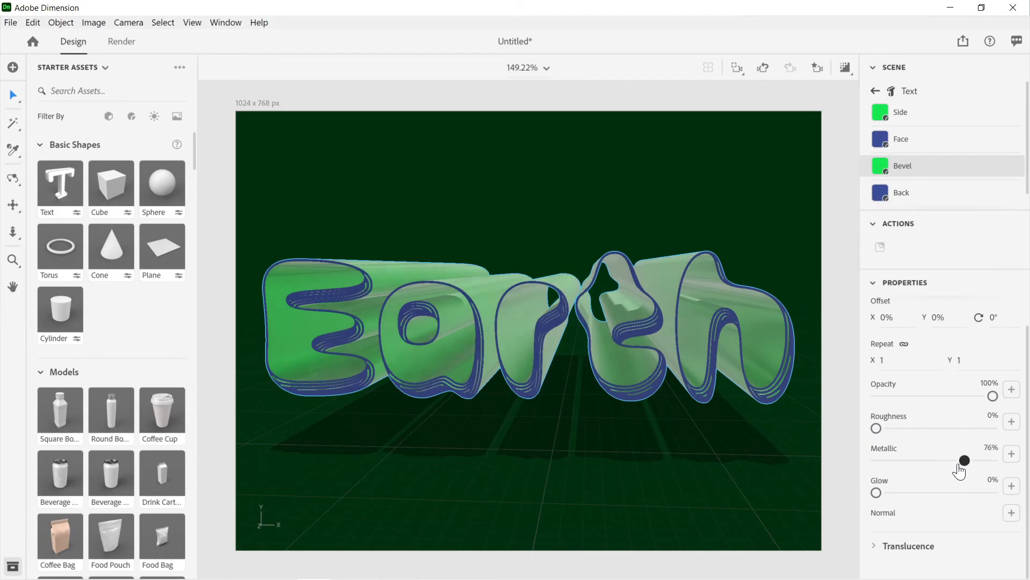
{"action": "left_click_drag", "start_coordinate": [993, 461], "coordinate": [895, 462]}
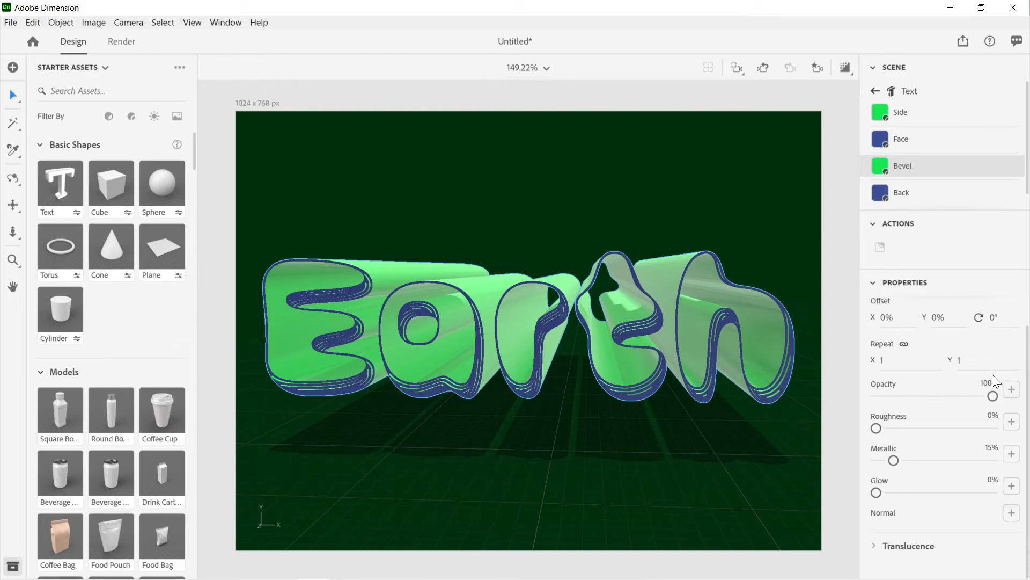
{"action": "scroll", "coordinate": [993, 374], "scroll_direction": "up", "scroll_amount": 1}
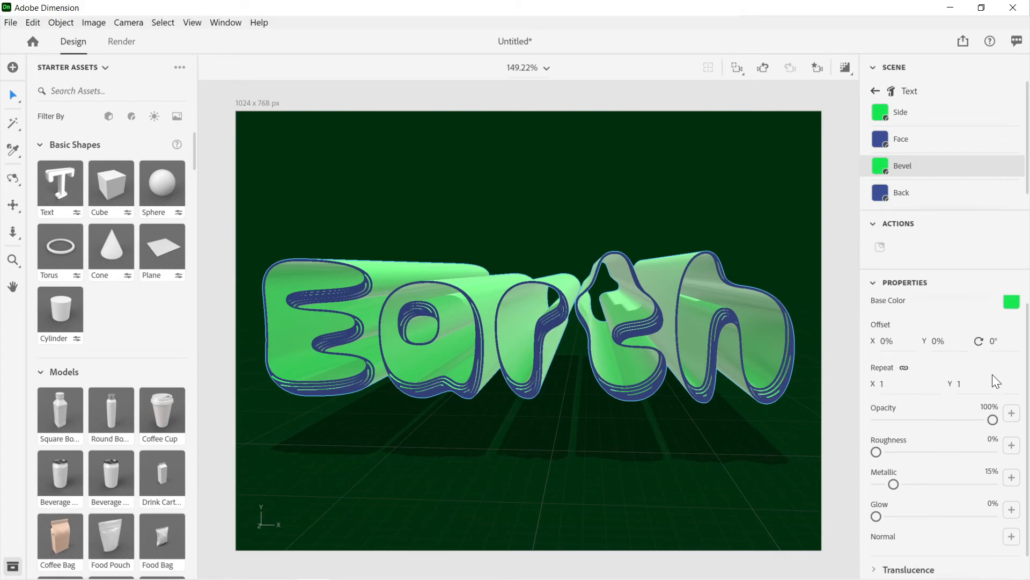
{"action": "scroll", "coordinate": [993, 375], "scroll_direction": "down", "scroll_amount": 1}
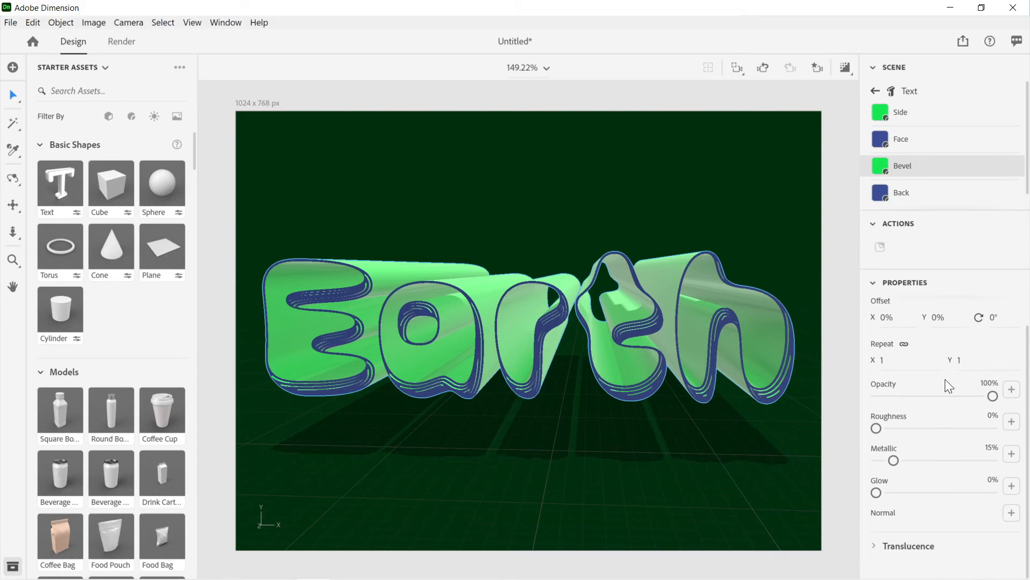
{"action": "left_click", "coordinate": [877, 283]}
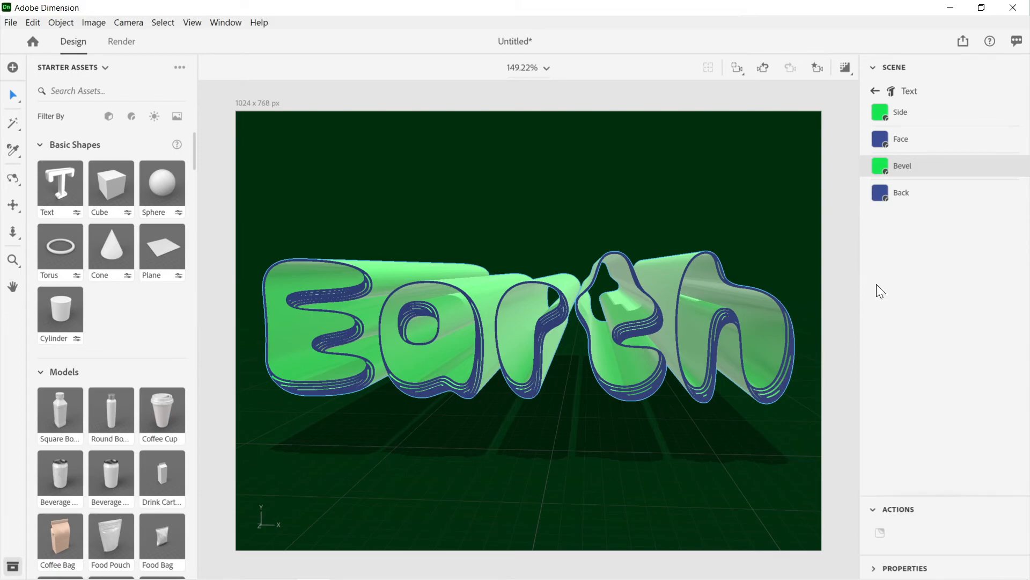
{"action": "left_click", "coordinate": [874, 569]}
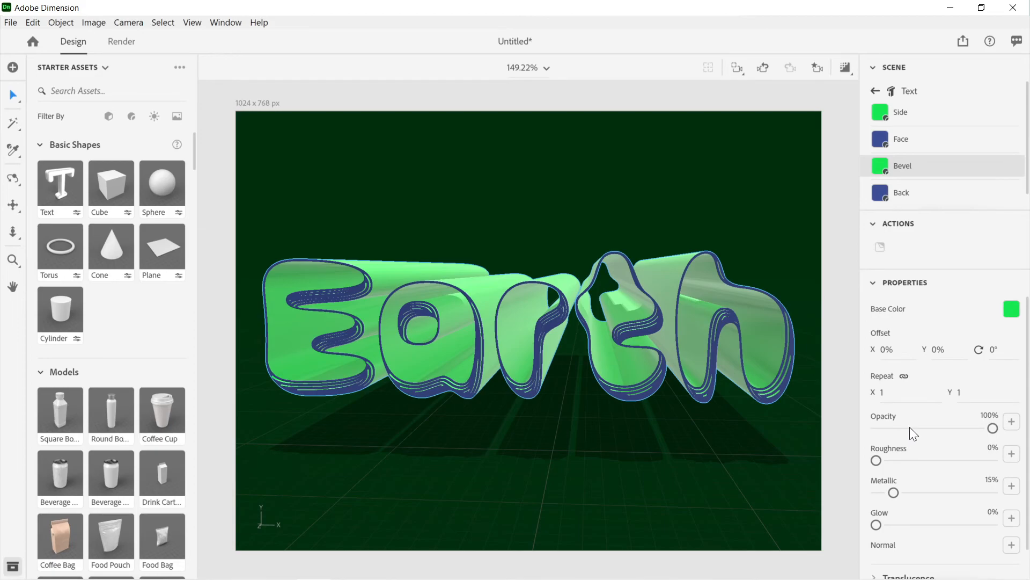
Step: Return from the materials to the text object's properties and reduce its depth to 0.5 cm
{"action": "left_click", "coordinate": [873, 97]}
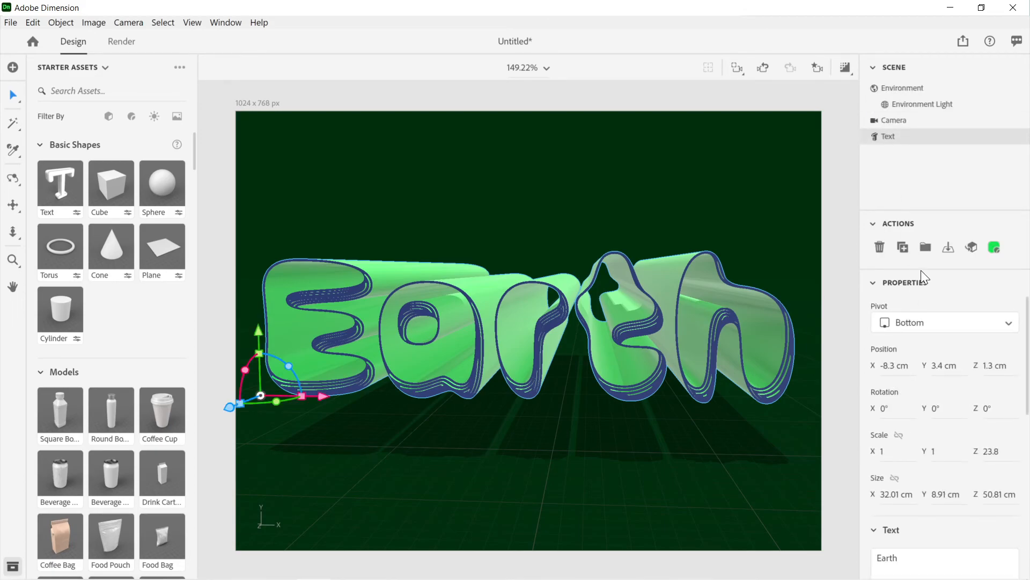
{"action": "scroll", "coordinate": [936, 416], "scroll_direction": "down", "scroll_amount": 1}
{"action": "scroll", "coordinate": [935, 422], "scroll_direction": "down", "scroll_amount": 6}
{"action": "scroll", "coordinate": [936, 422], "scroll_direction": "up", "scroll_amount": 1}
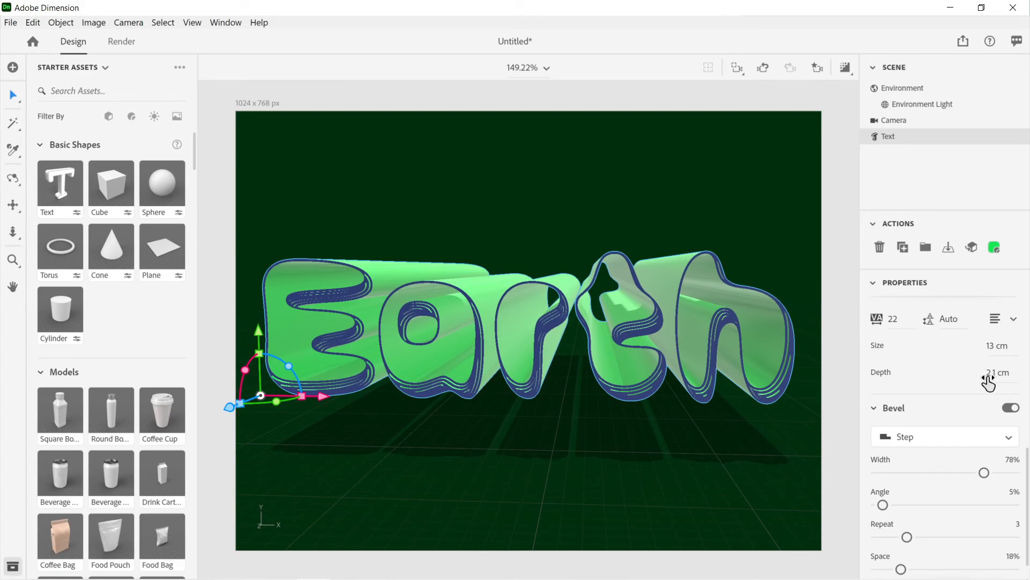
{"action": "left_click_drag", "start_coordinate": [991, 378], "coordinate": [981, 378]}
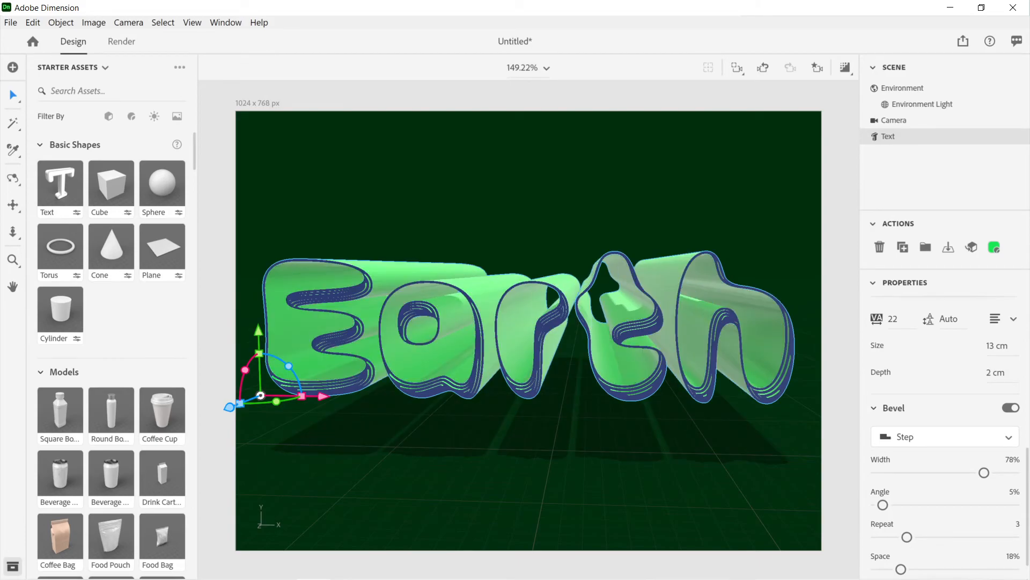
{"action": "left_click_drag", "start_coordinate": [981, 378], "coordinate": [981, 378]}
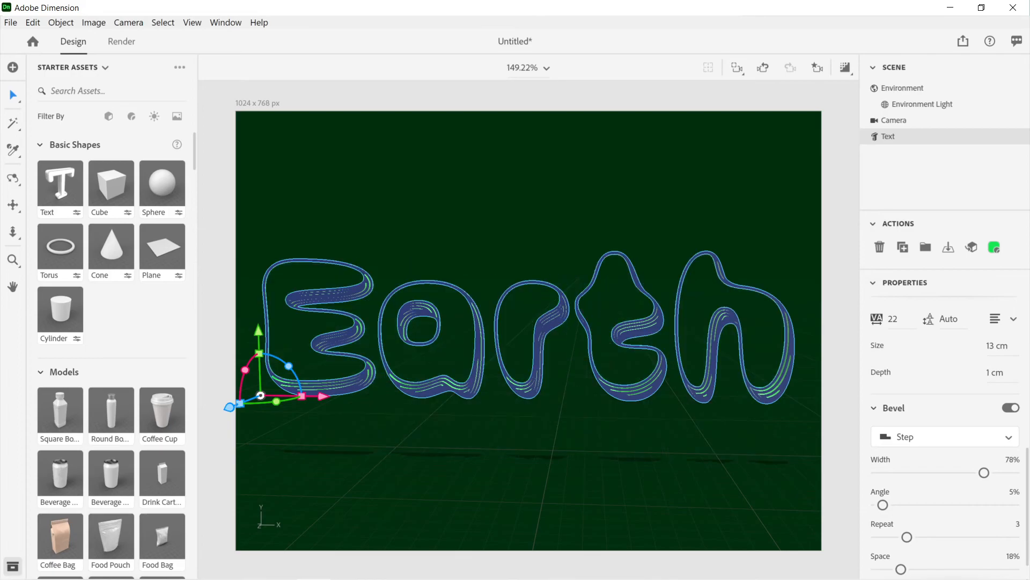
{"action": "left_click", "coordinate": [998, 374]}
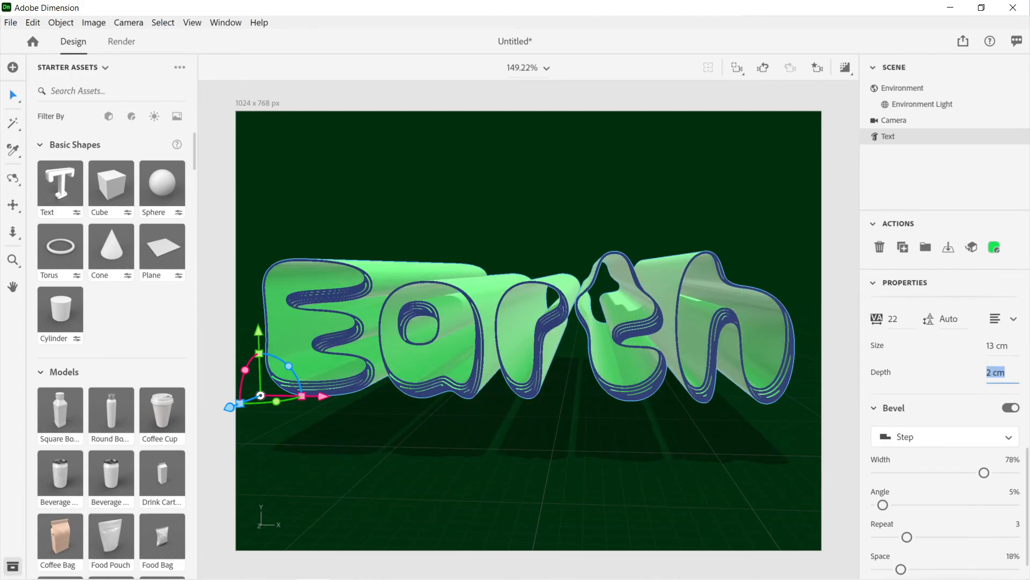
{"action": "type", "text": "0,"}
{"action": "key", "text": "Return"}
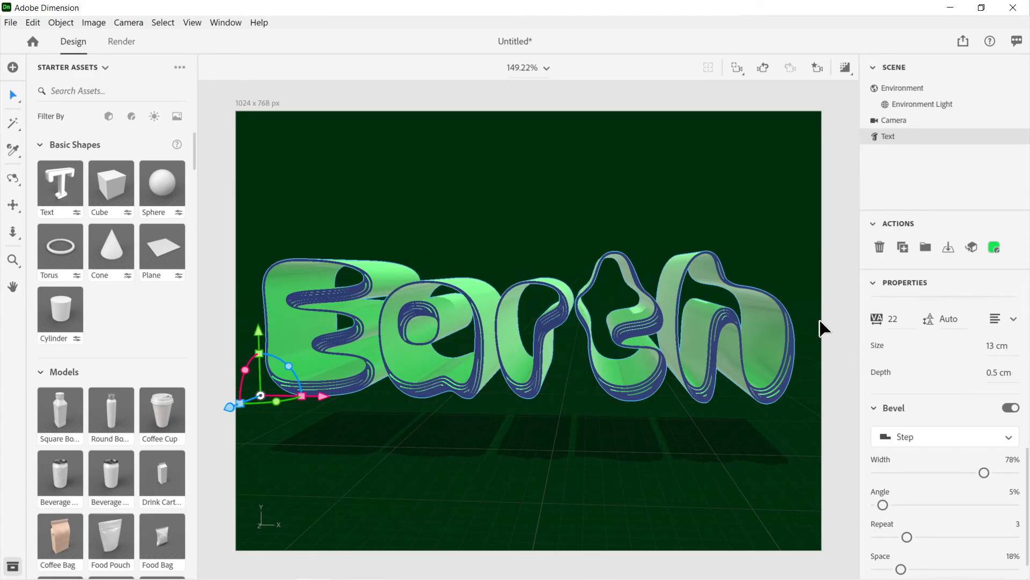
Step: Set the text's depth to 0.1 cm and inspect the shortened letters from the front and from the side
{"action": "right_click_drag", "start_coordinate": [493, 322], "coordinate": [616, 334]}
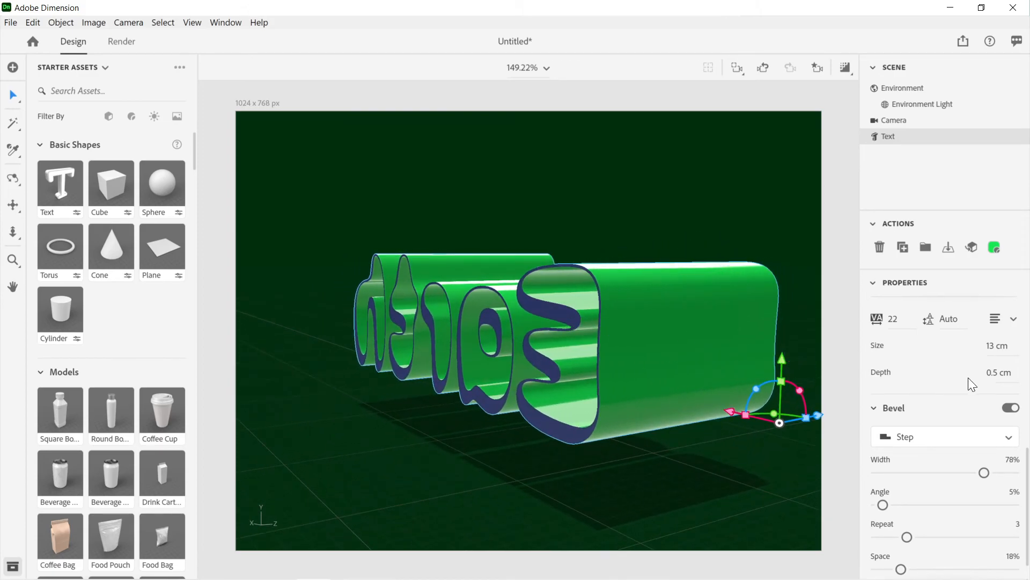
{"action": "mouse_move", "coordinate": [997, 374]}
{"action": "left_mouse_down"}
{"action": "mouse_move", "coordinate": [977, 374]}
{"action": "mouse_move", "coordinate": [997, 376]}
{"action": "left_mouse_up"}
{"action": "left_click", "coordinate": [997, 375]}
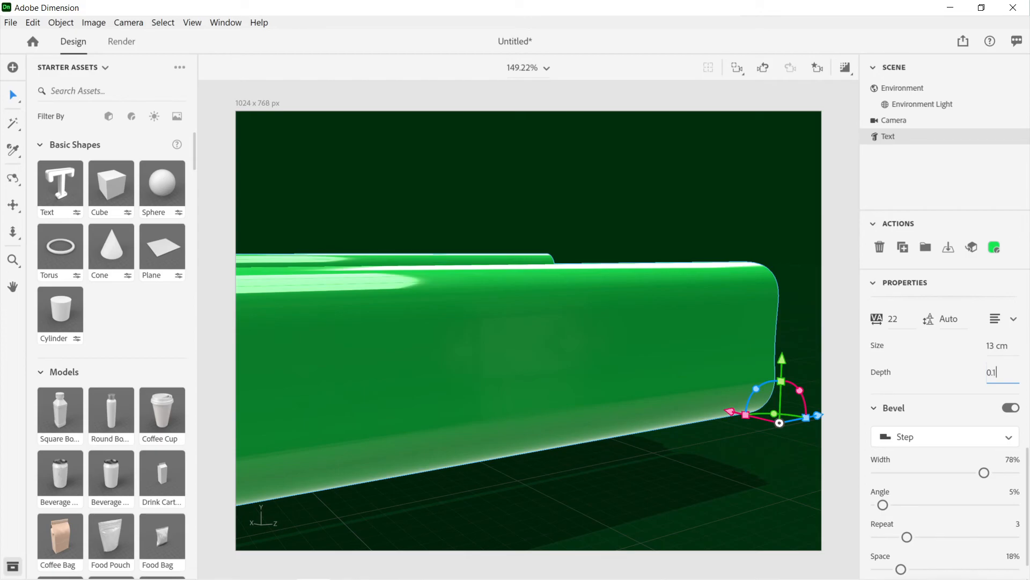
{"action": "key", "text": "Return"}
{"action": "left_click_drag", "start_coordinate": [777, 306], "coordinate": [593, 322]}
{"action": "middle_click_drag", "start_coordinate": [666, 331], "coordinate": [400, 337]}
{"action": "scroll", "coordinate": [397, 329], "scroll_direction": "up", "scroll_amount": 5}
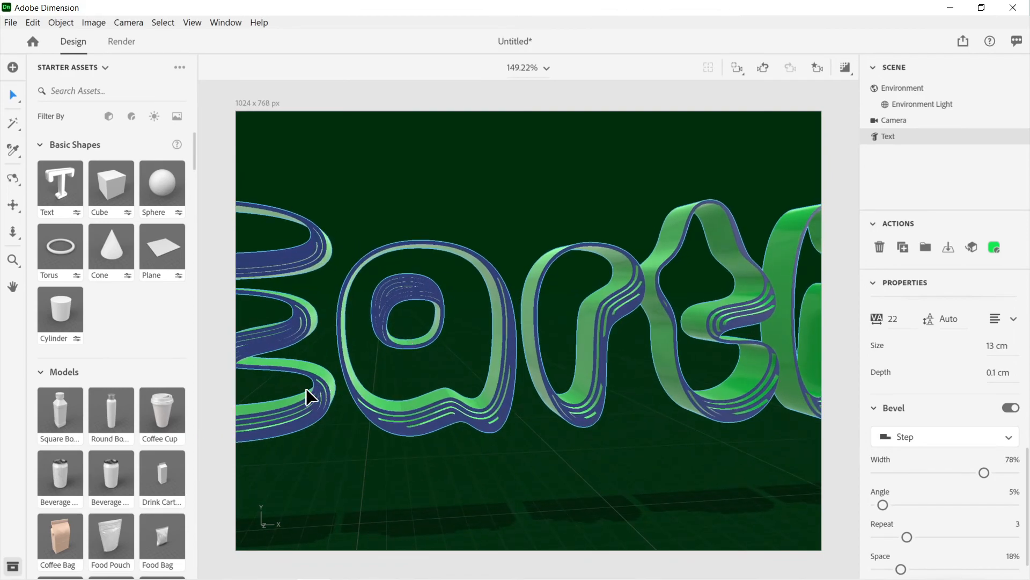
{"action": "middle_click_drag", "start_coordinate": [309, 397], "coordinate": [413, 416]}
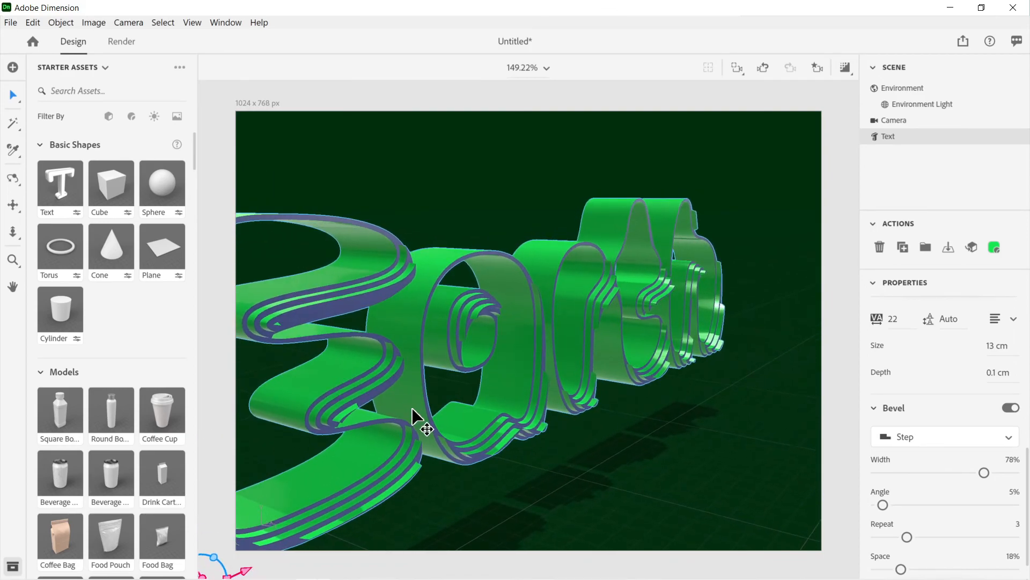
Step: Set the text's Step bevel to a 3% angle and a repeat of 2, and check the letters from changed angles
{"action": "key", "text": "f"}
{"action": "middle_click_drag", "start_coordinate": [517, 363], "coordinate": [716, 414]}
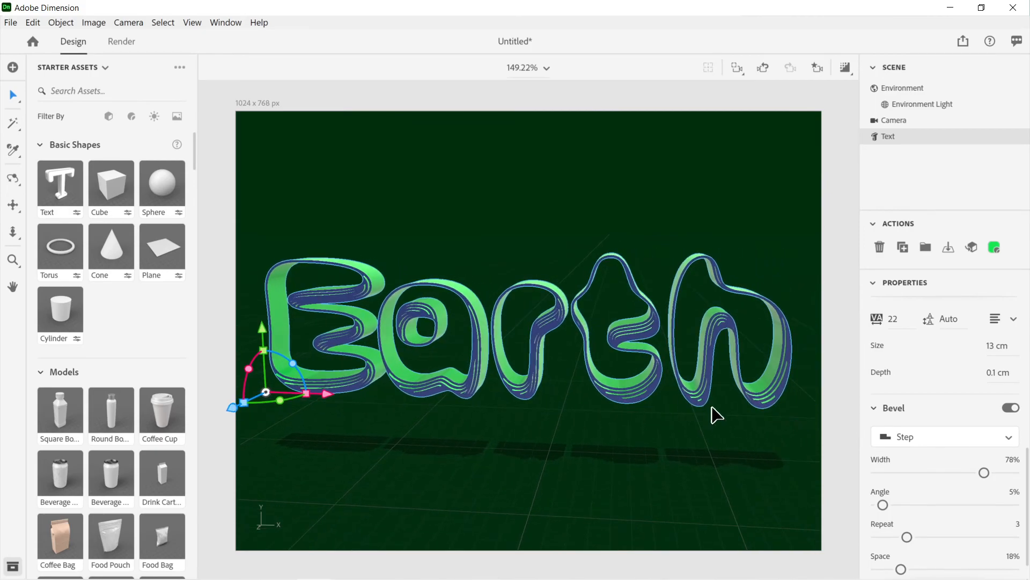
{"action": "middle_click_drag", "start_coordinate": [738, 379], "coordinate": [706, 332]}
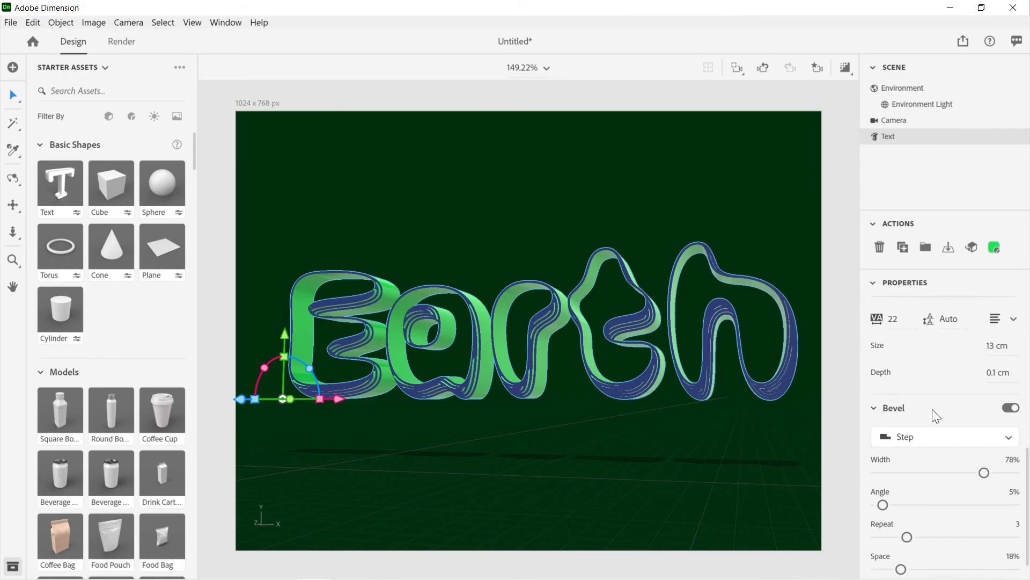
{"action": "mouse_move", "coordinate": [884, 505]}
{"action": "left_mouse_down"}
{"action": "mouse_move", "coordinate": [953, 507]}
{"action": "mouse_move", "coordinate": [877, 508]}
{"action": "left_mouse_up"}
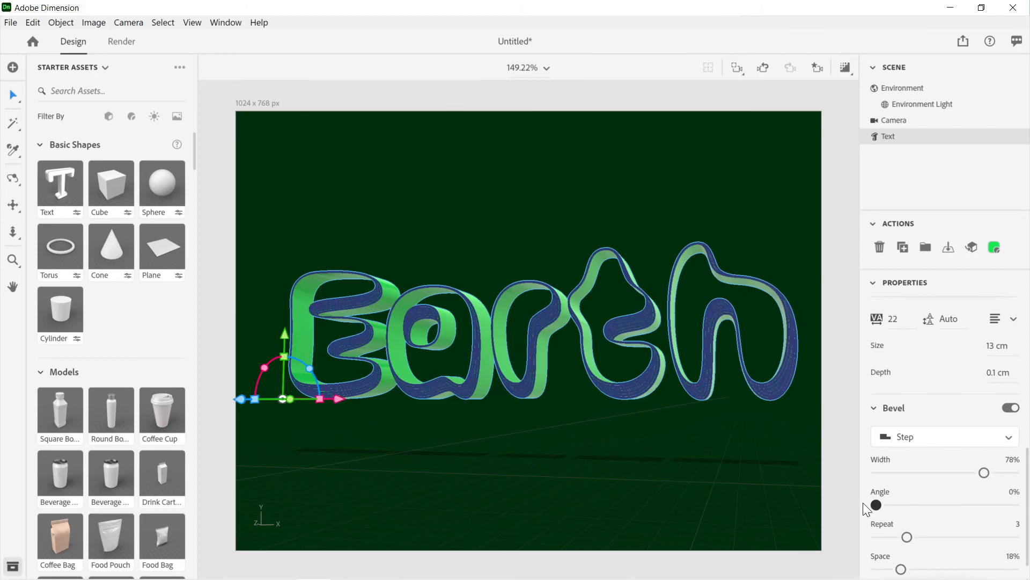
{"action": "left_click_drag", "start_coordinate": [878, 507], "coordinate": [892, 537]}
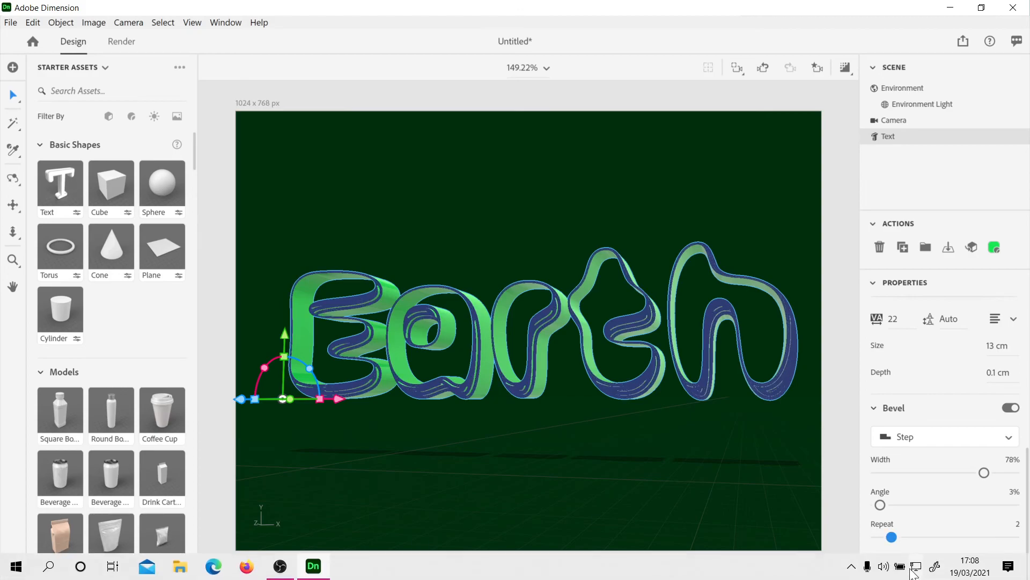
{"action": "right_click_drag", "start_coordinate": [730, 380], "coordinate": [753, 412]}
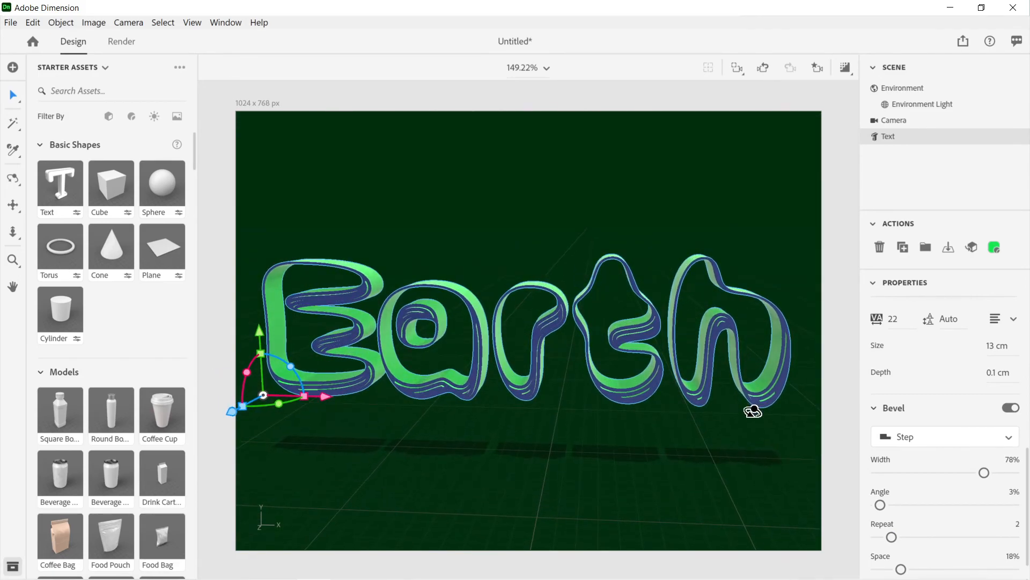
Step: Change the environment's background to a medium green with RGB 67, 163, 96
{"action": "left_click", "coordinate": [899, 89]}
{"action": "left_click", "coordinate": [1005, 304]}
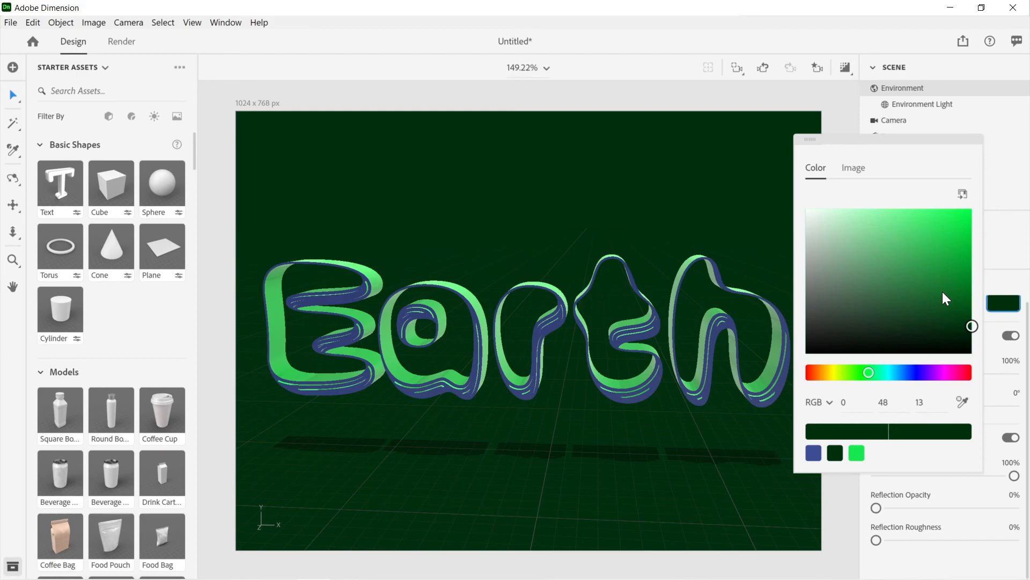
{"action": "left_click_drag", "start_coordinate": [943, 293], "coordinate": [901, 251]}
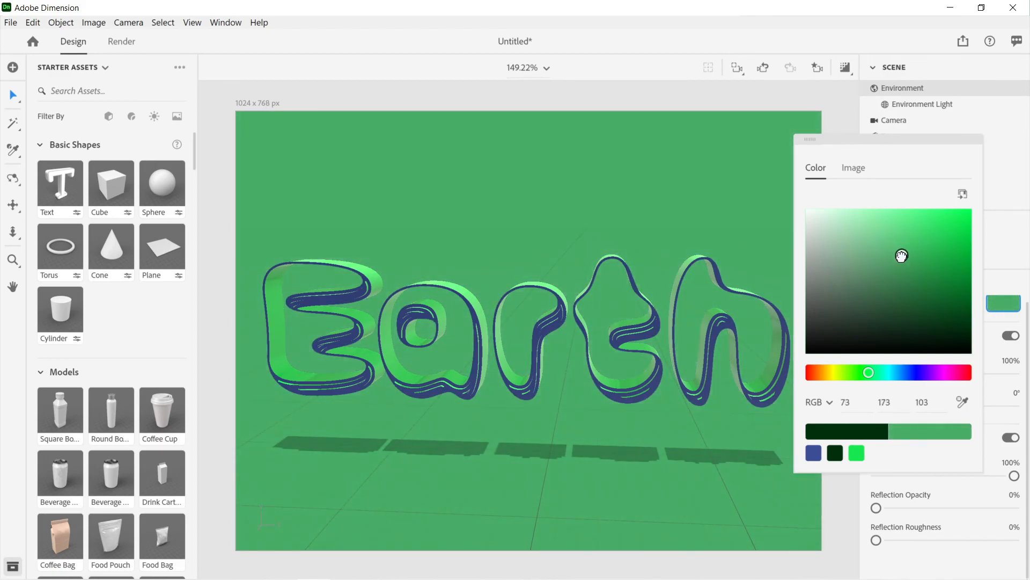
{"action": "left_click_drag", "start_coordinate": [902, 257], "coordinate": [902, 261]}
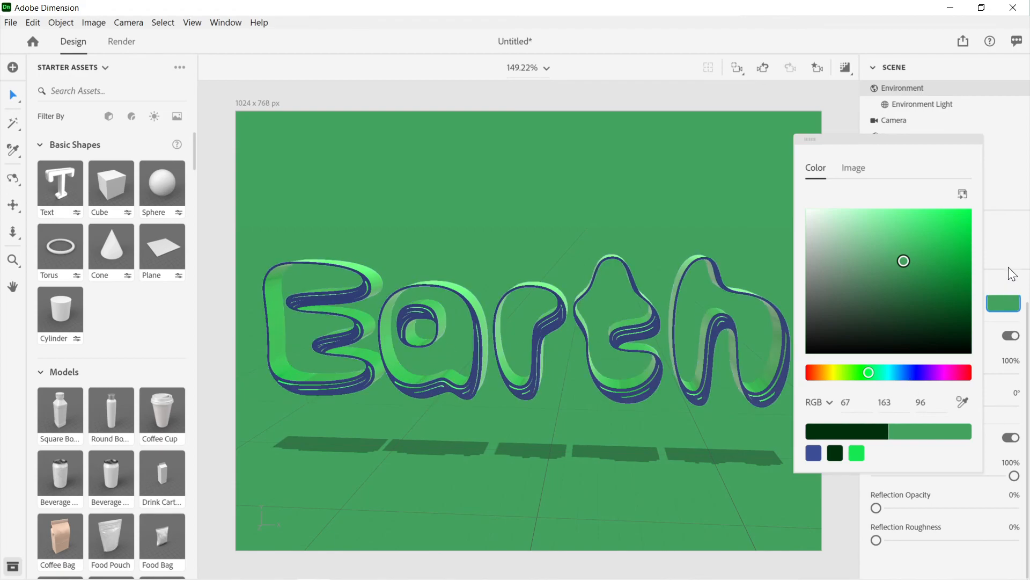
{"action": "left_click", "coordinate": [1009, 246]}
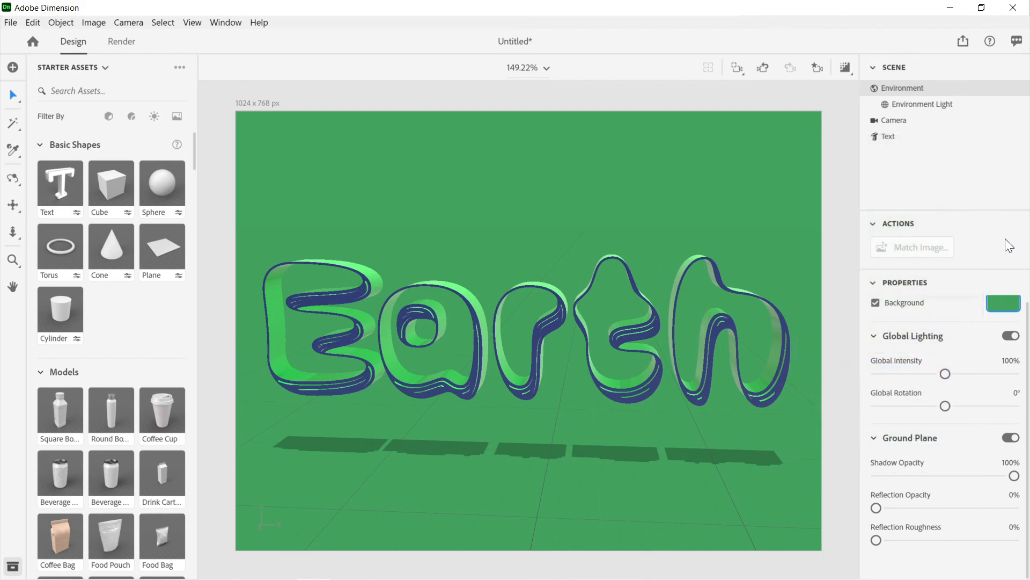
Step: Colorize the environment light, trying a dark red and a pale red before choosing the saved bright green
{"action": "left_click", "coordinate": [934, 111]}
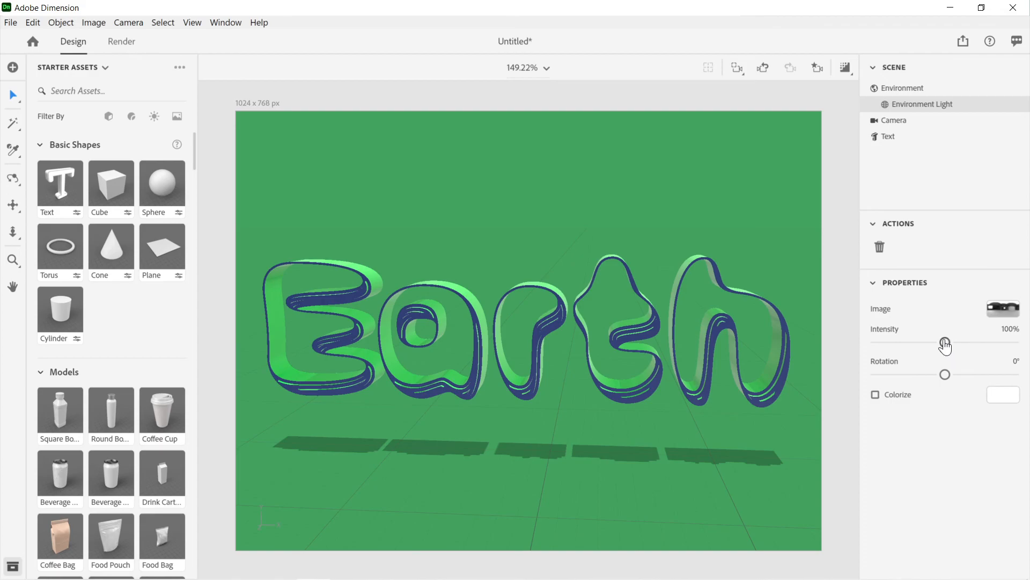
{"action": "left_click", "coordinate": [996, 400]}
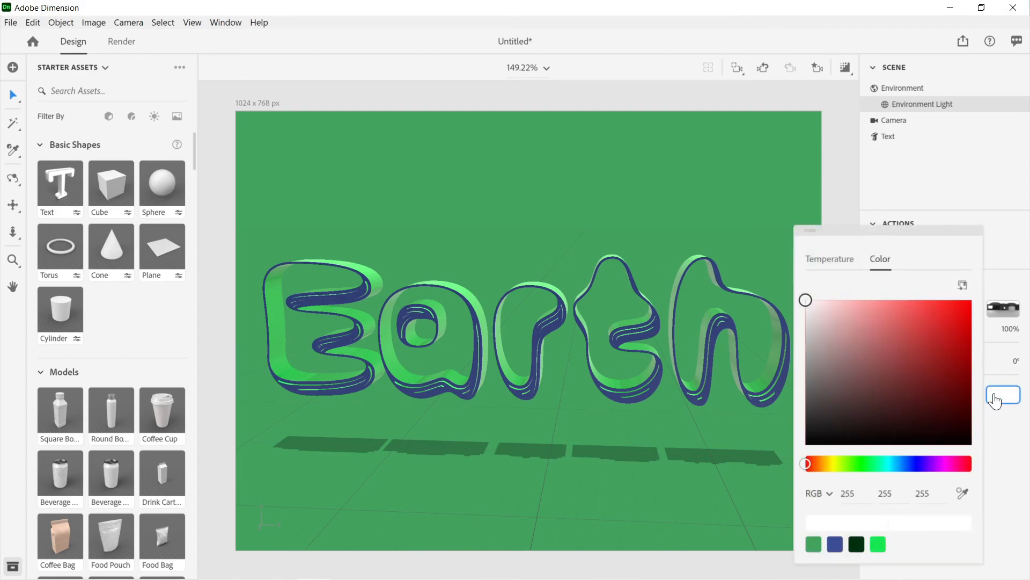
{"action": "left_click", "coordinate": [905, 338]}
{"action": "left_click_drag", "start_coordinate": [905, 337], "coordinate": [955, 387]}
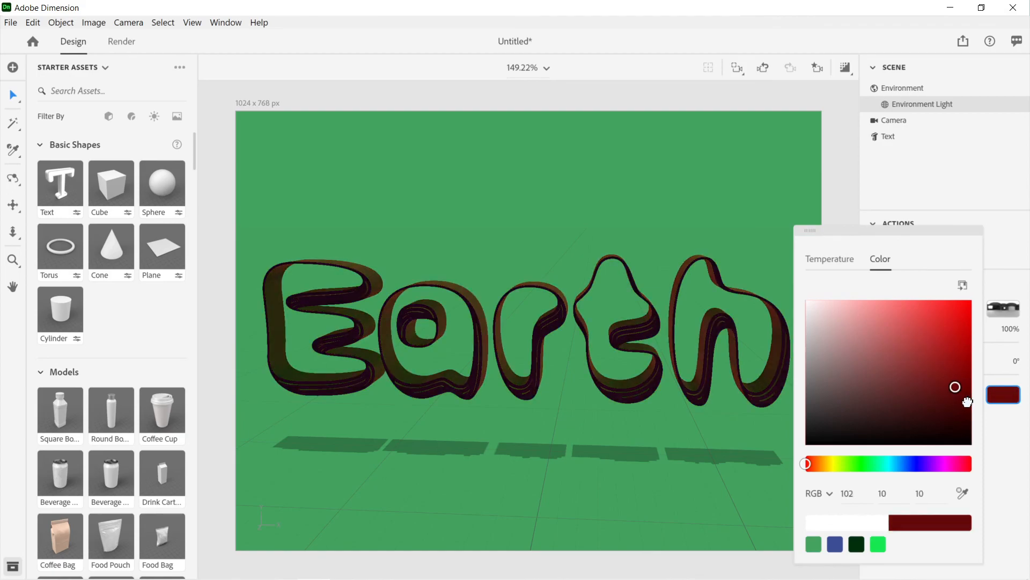
{"action": "left_click_drag", "start_coordinate": [877, 340], "coordinate": [853, 322]}
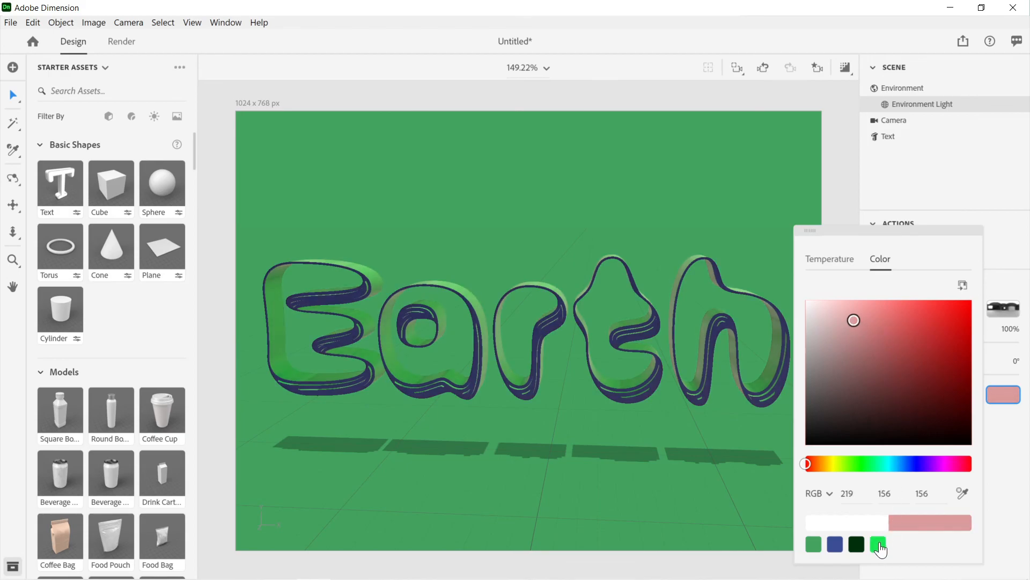
{"action": "left_click", "coordinate": [879, 545]}
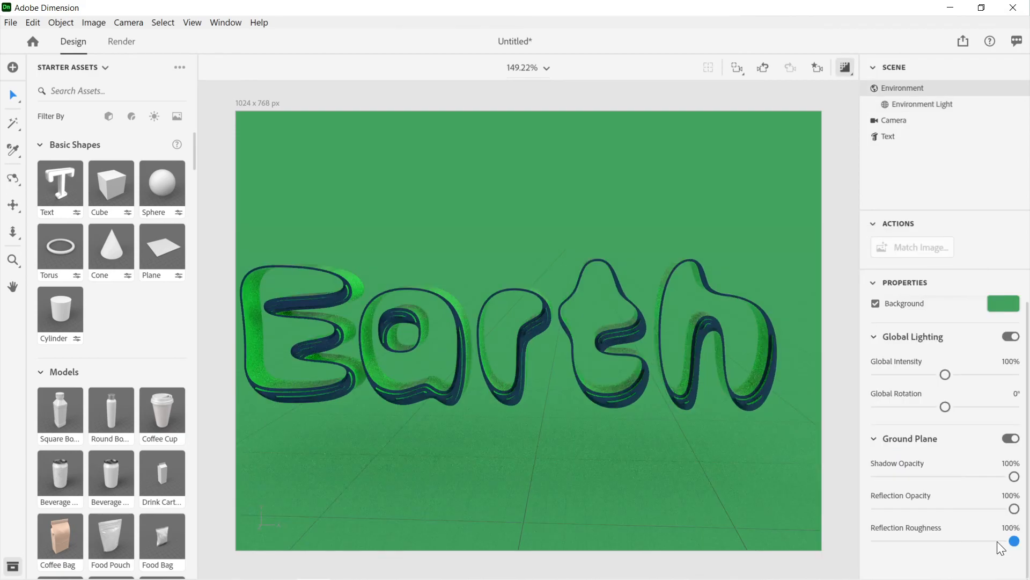
Step: Open the camera's perspective properties
{"action": "left_click", "coordinate": [902, 126]}
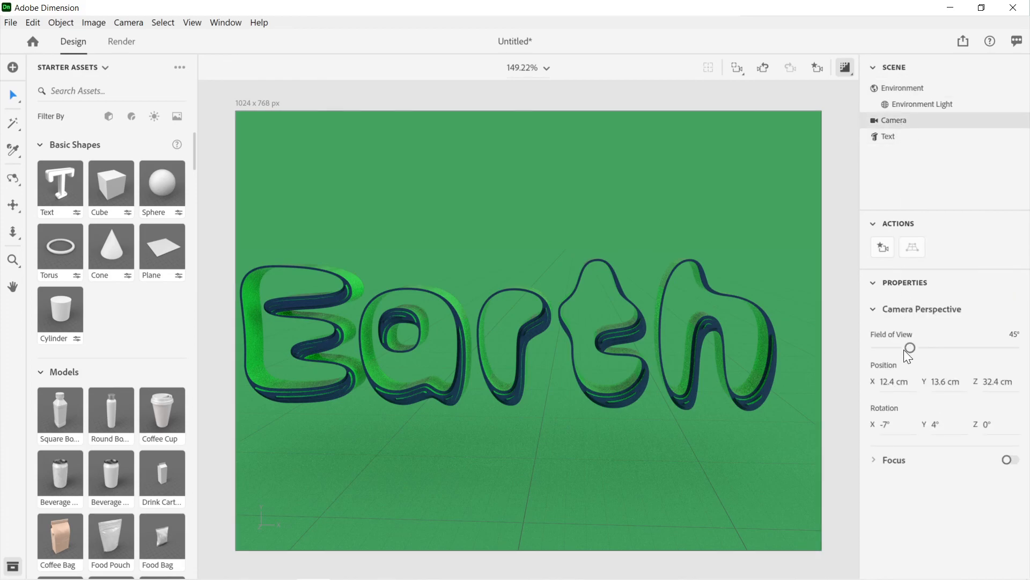